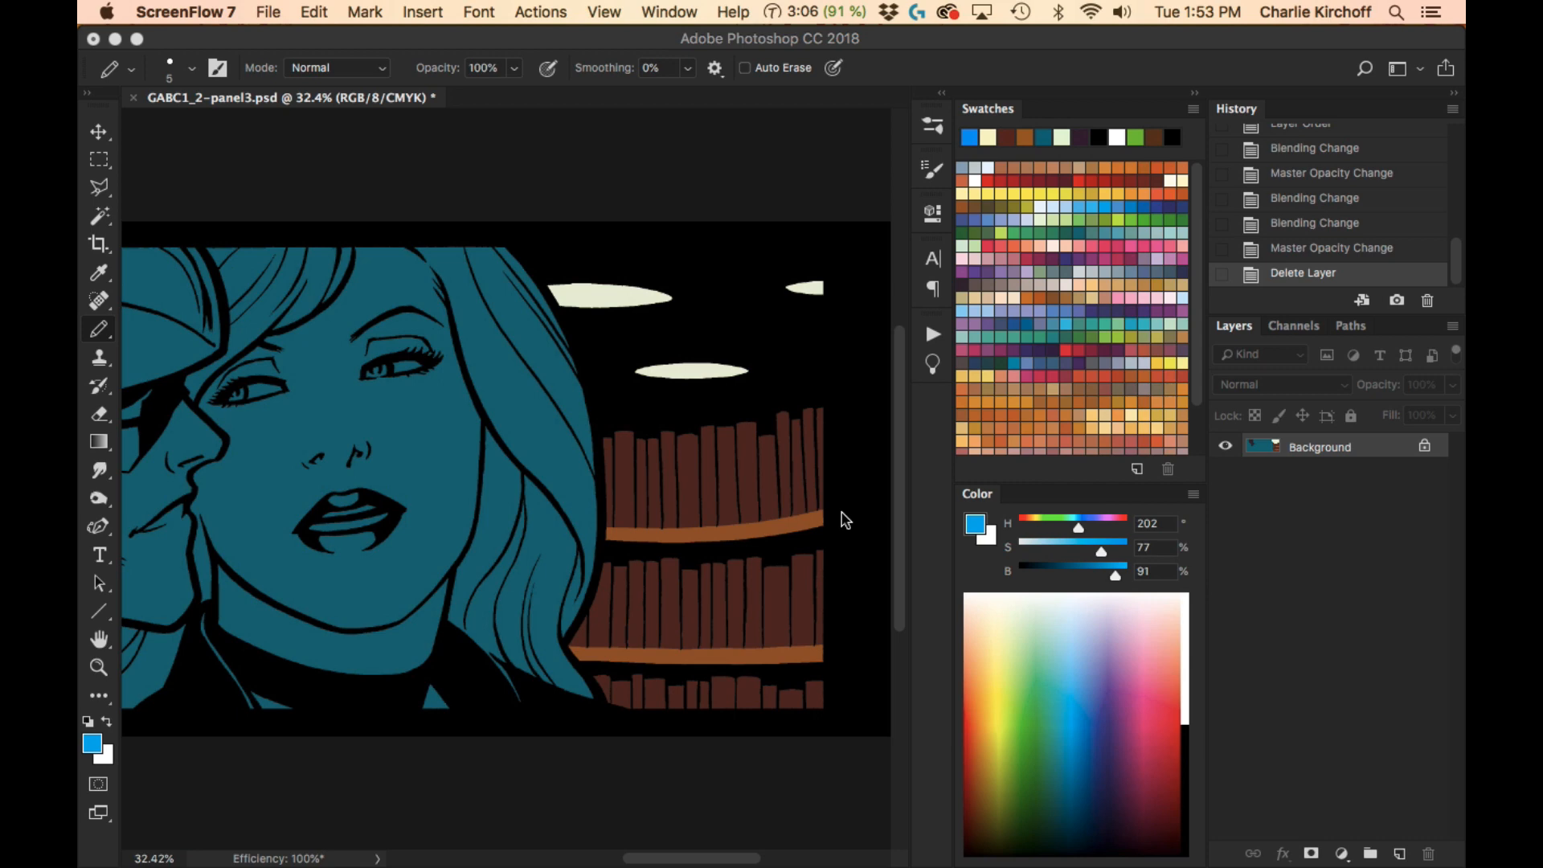
- Make the Pencil Tool the active painting tool
{"action": "left_click", "coordinate": [108, 337]}
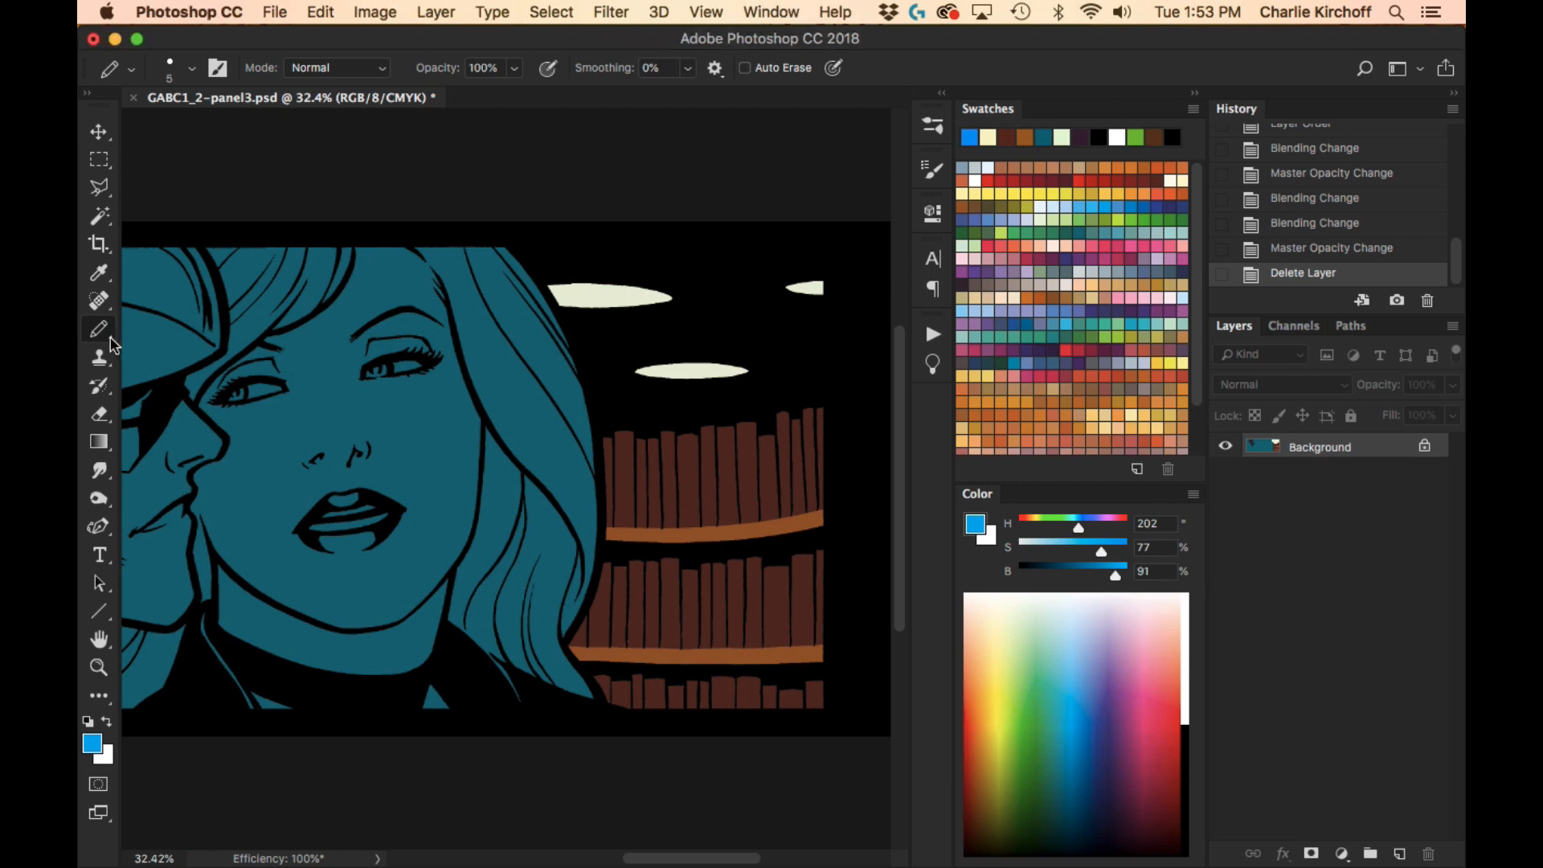
{"action": "right_click", "coordinate": [110, 336]}
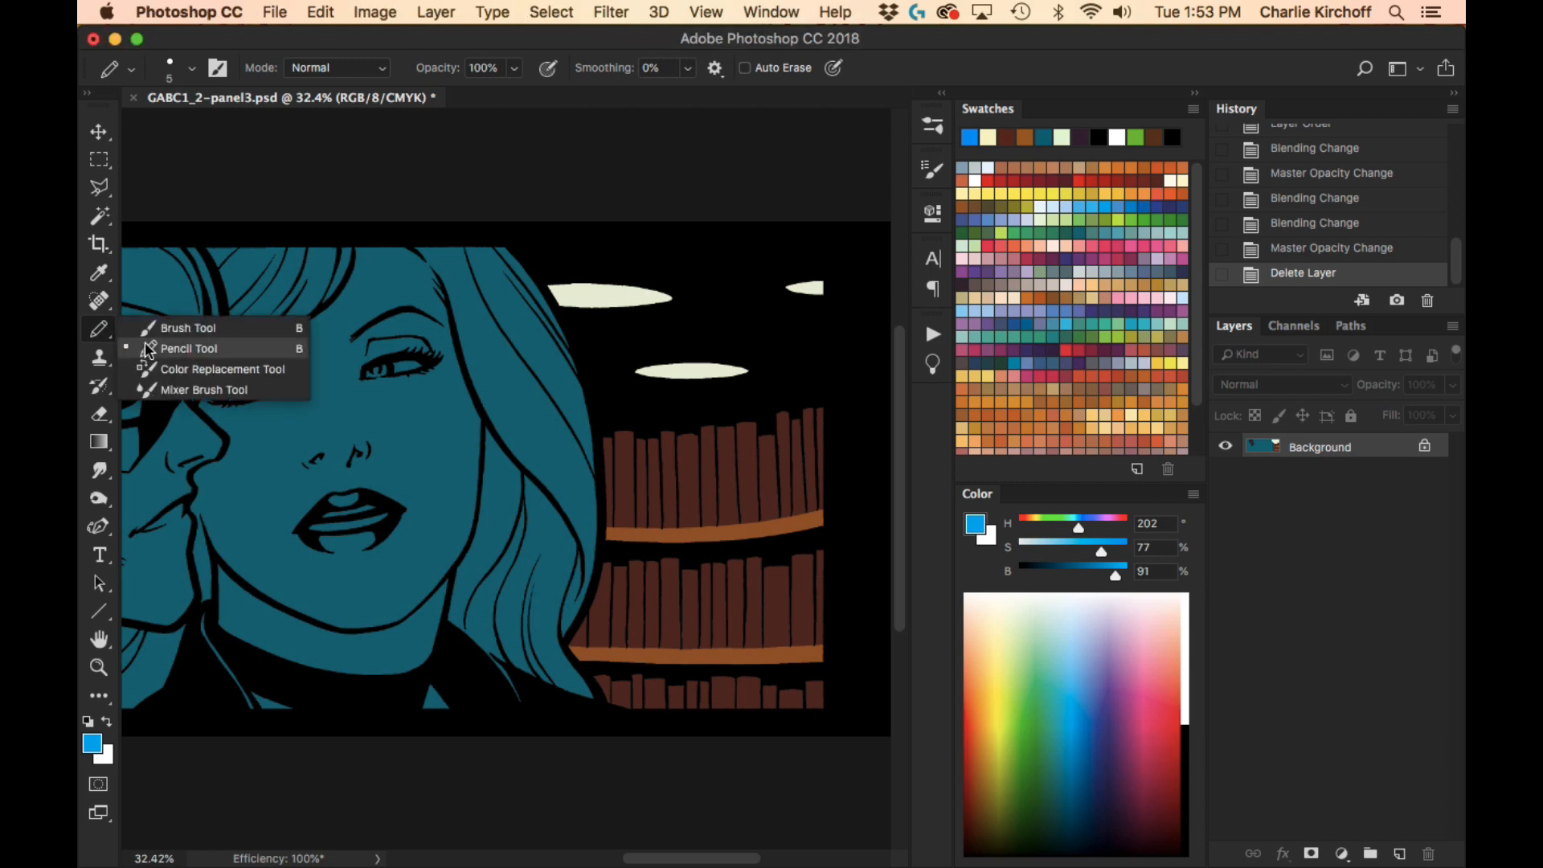
{"action": "left_click", "coordinate": [261, 354]}
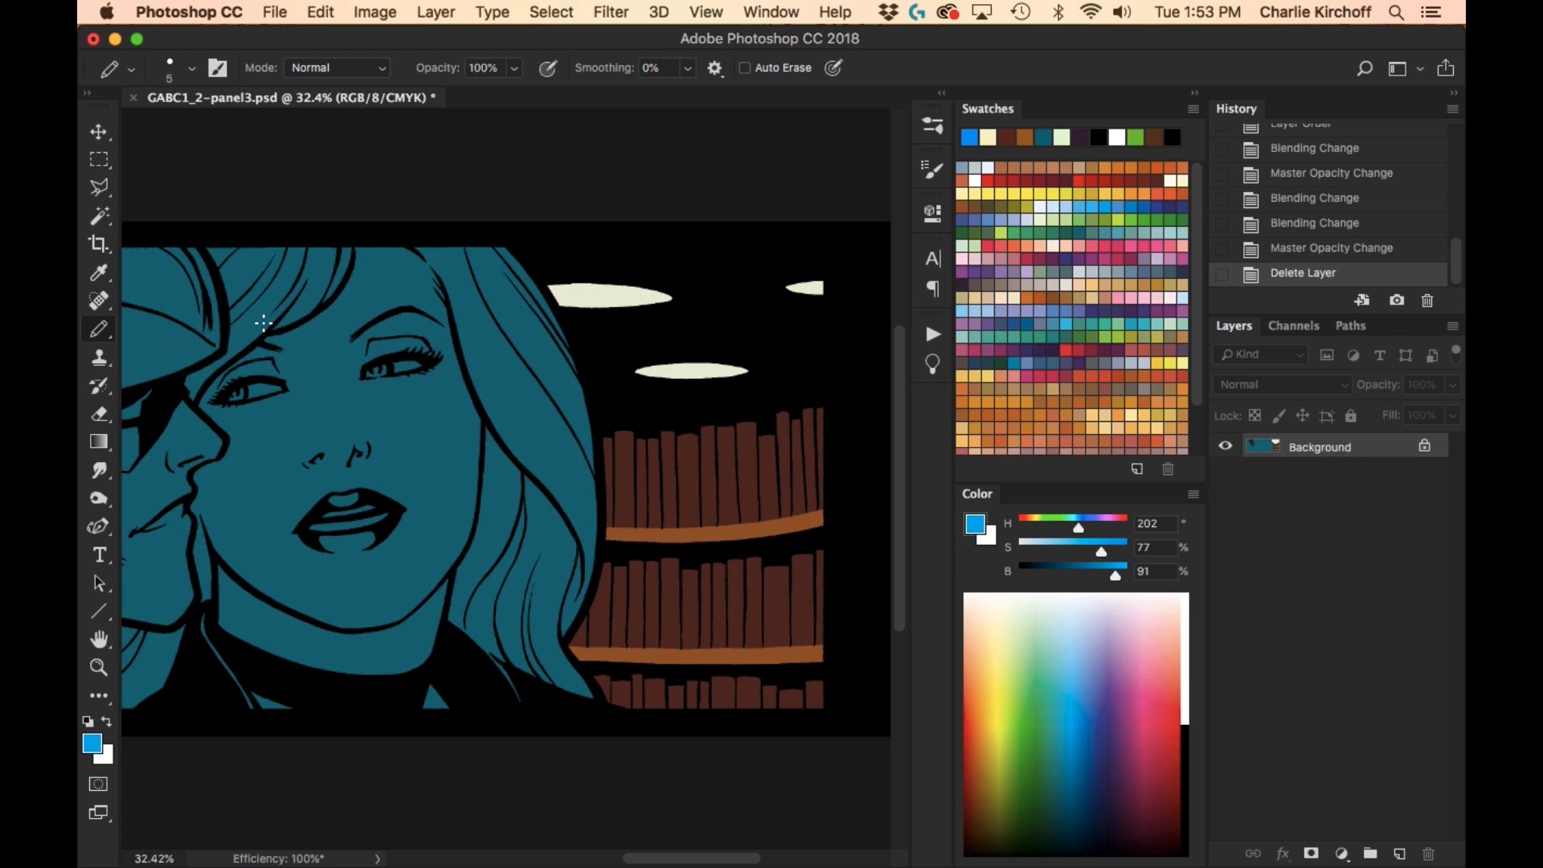
- Enable Color Dynamics for the 5 px pencil tip with Apply Per Tip off, hue jitter 100%, saturation jitter 34% and brightness jitter 38%
{"action": "left_click", "coordinate": [933, 126]}
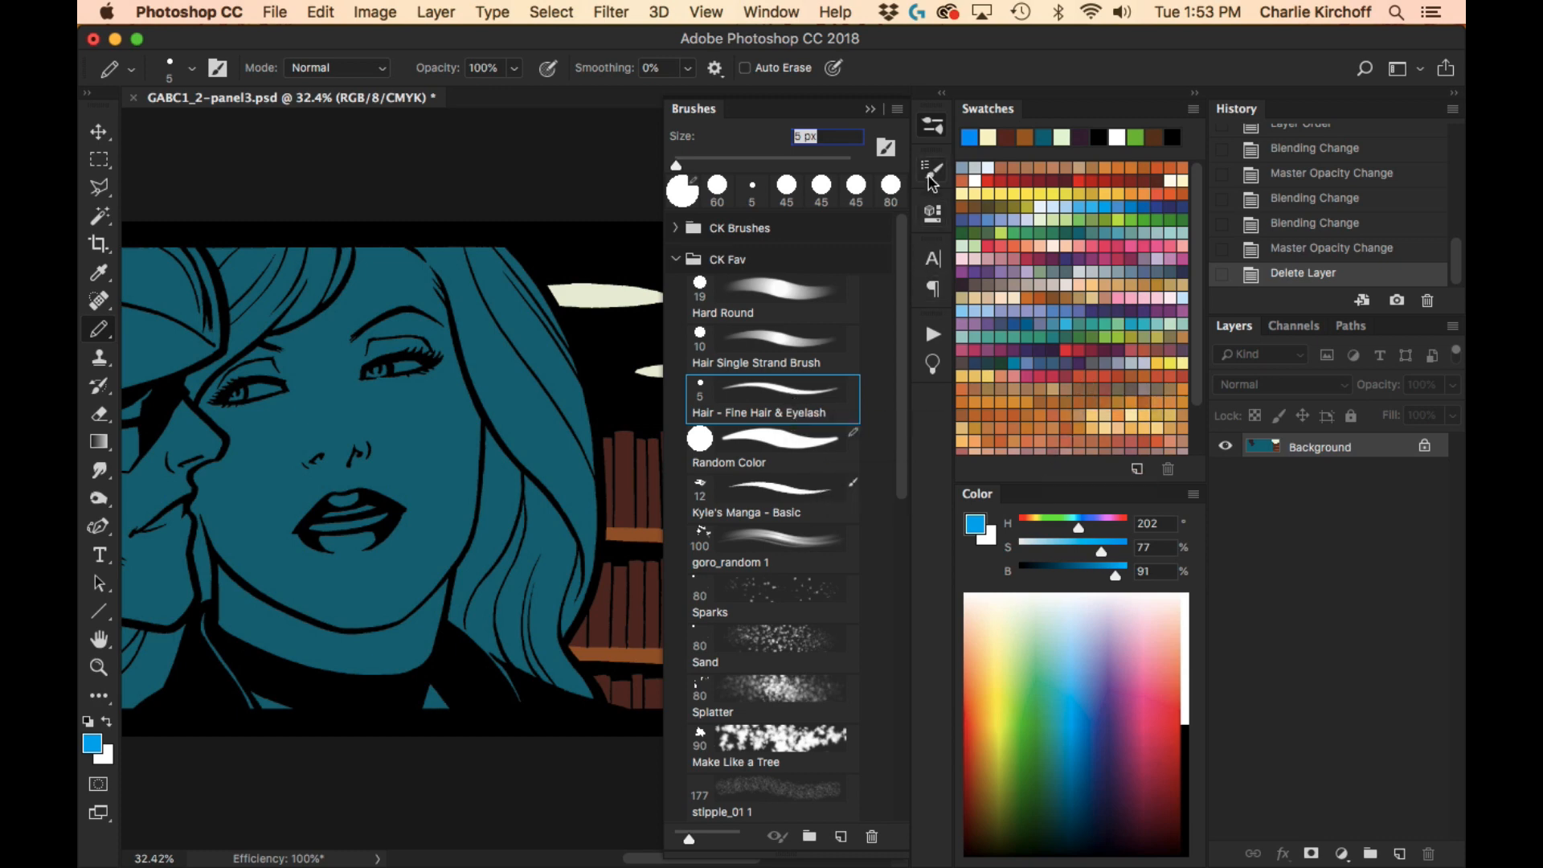
{"action": "left_click", "coordinate": [935, 170]}
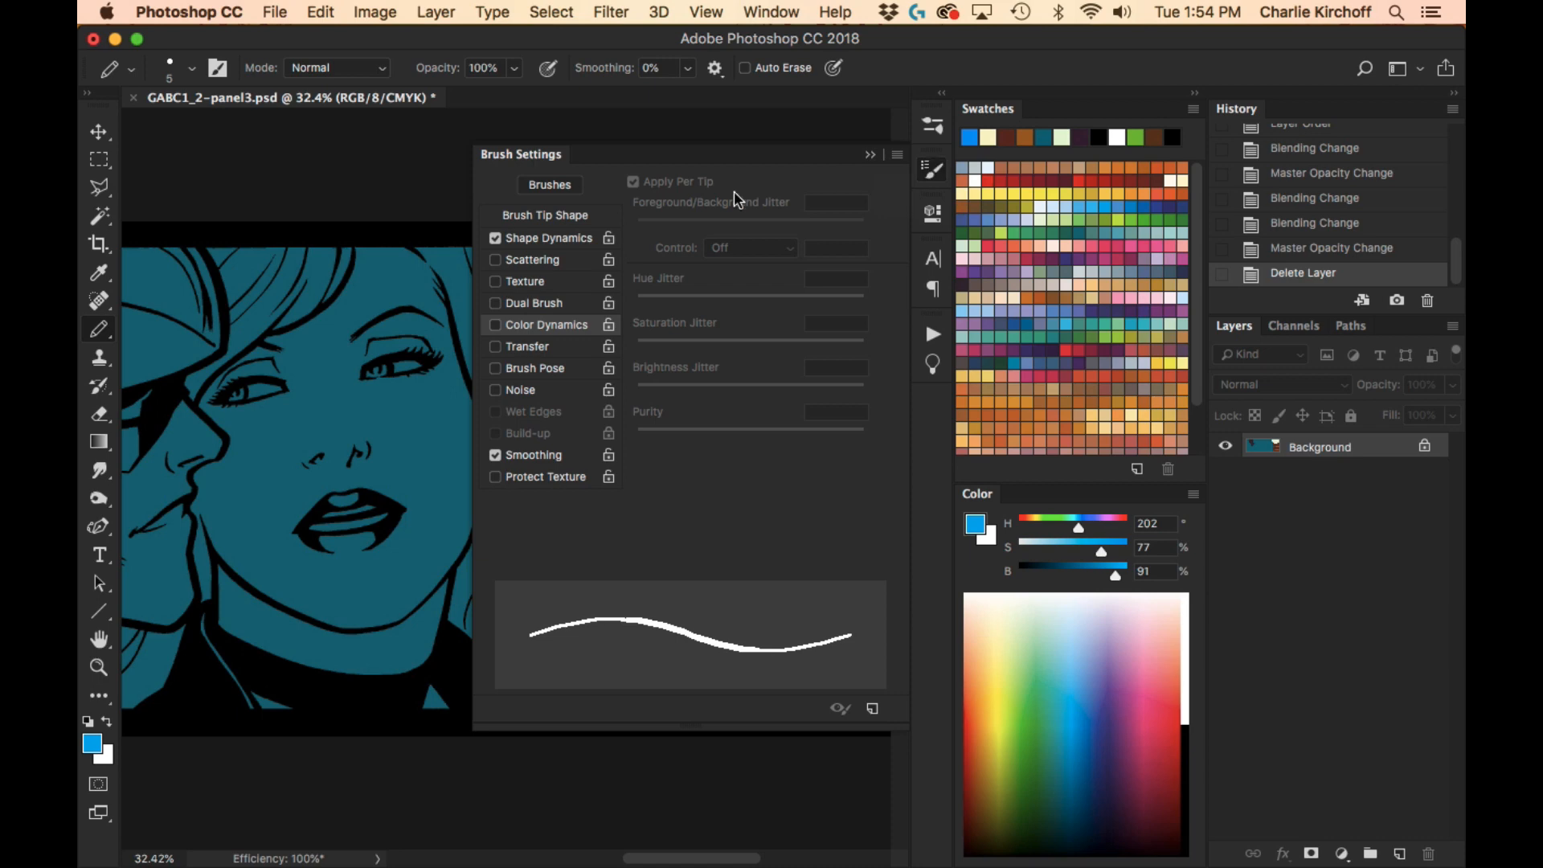
{"action": "left_click", "coordinate": [495, 325]}
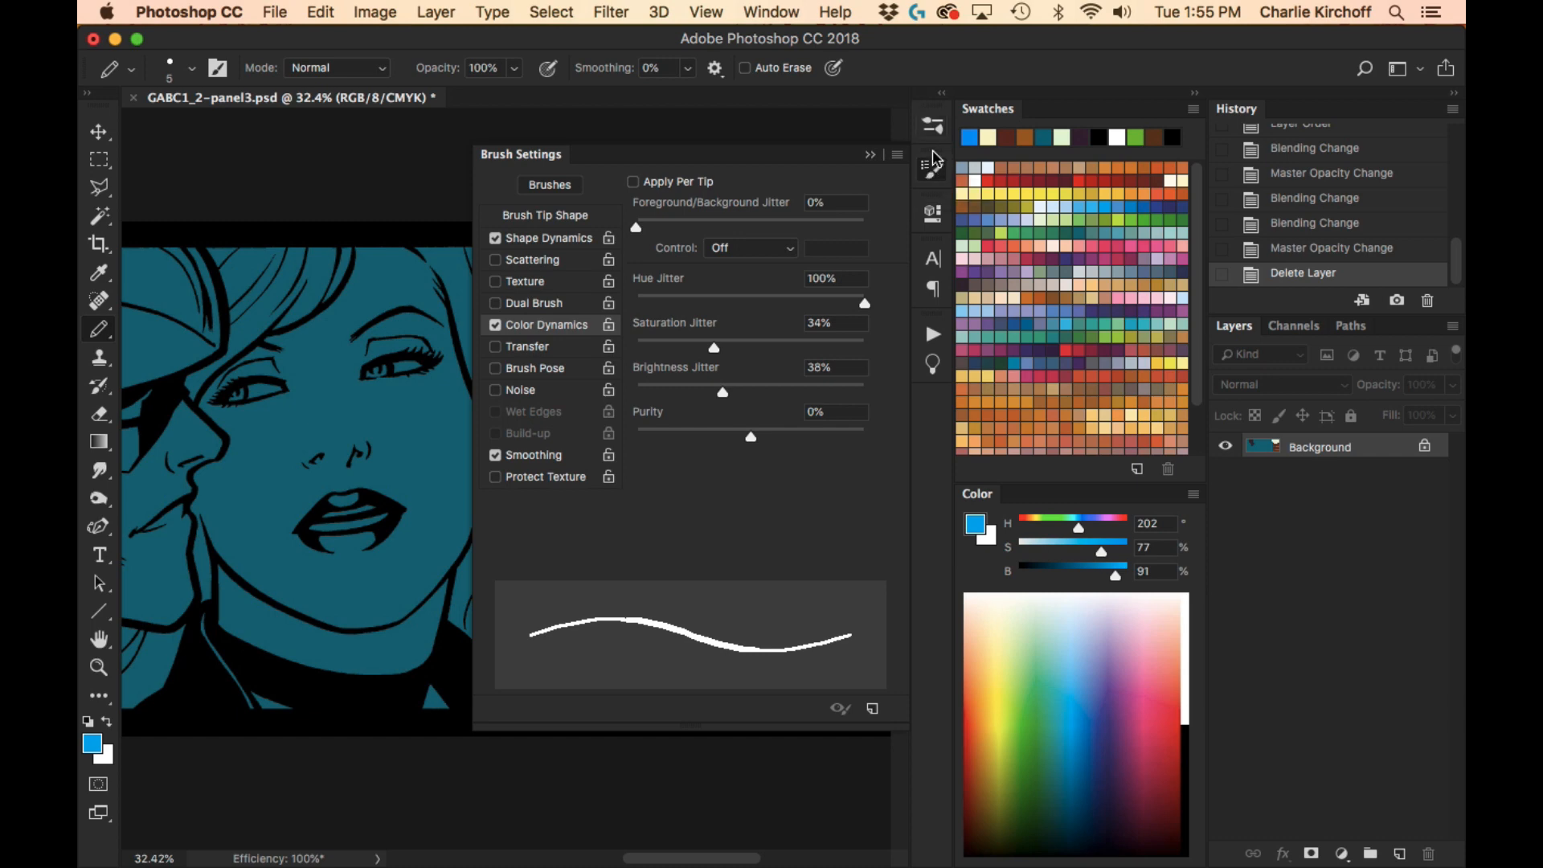
- Review the options for saving the current pencil settings as a new brush preset with tool settings included
{"action": "left_click", "coordinate": [942, 128]}
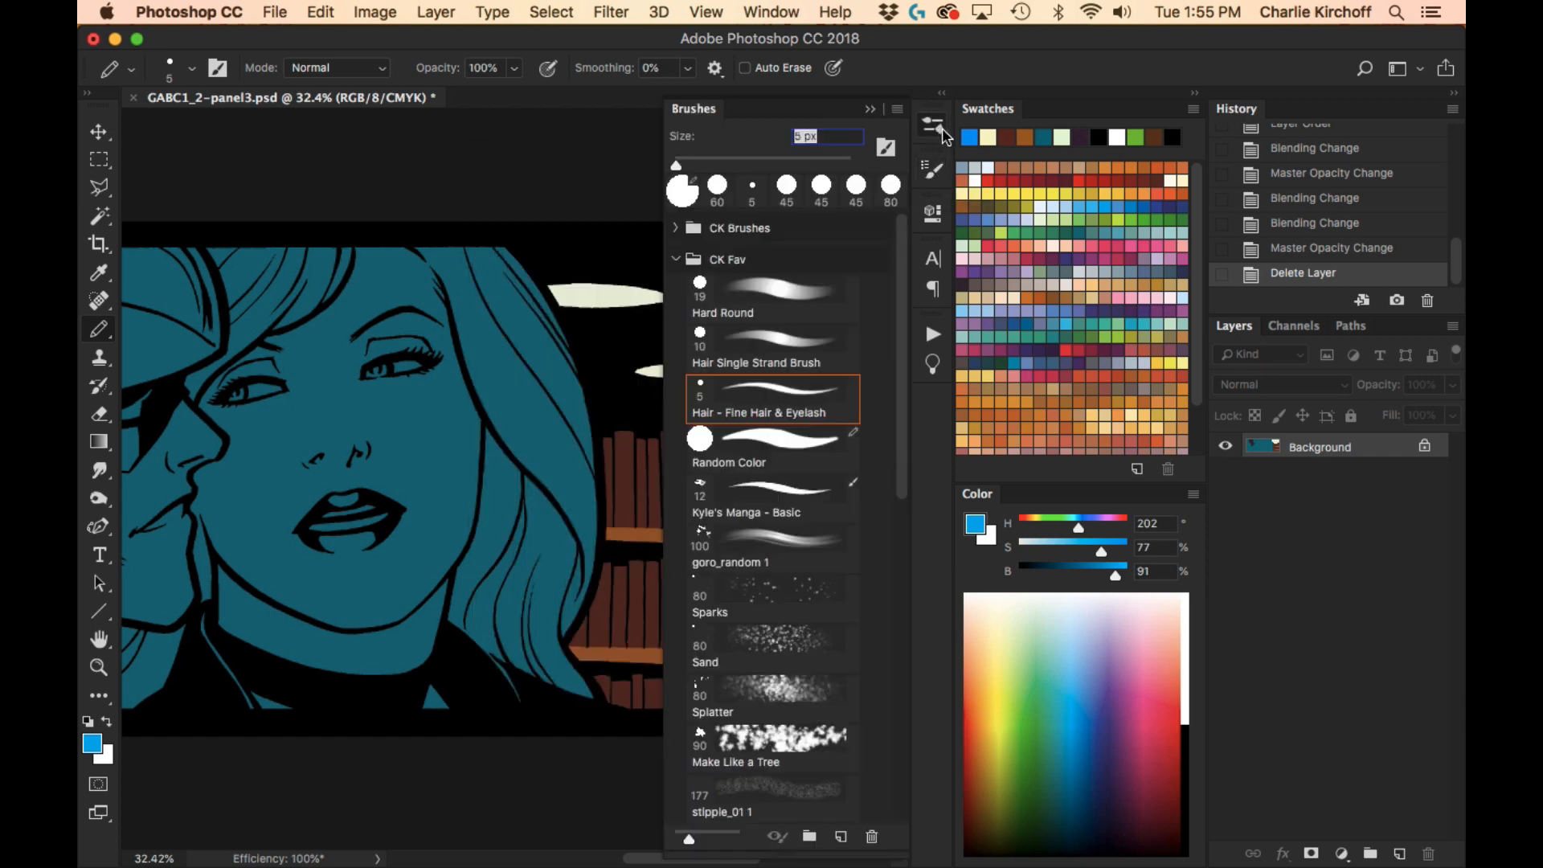
{"action": "left_click", "coordinate": [896, 109]}
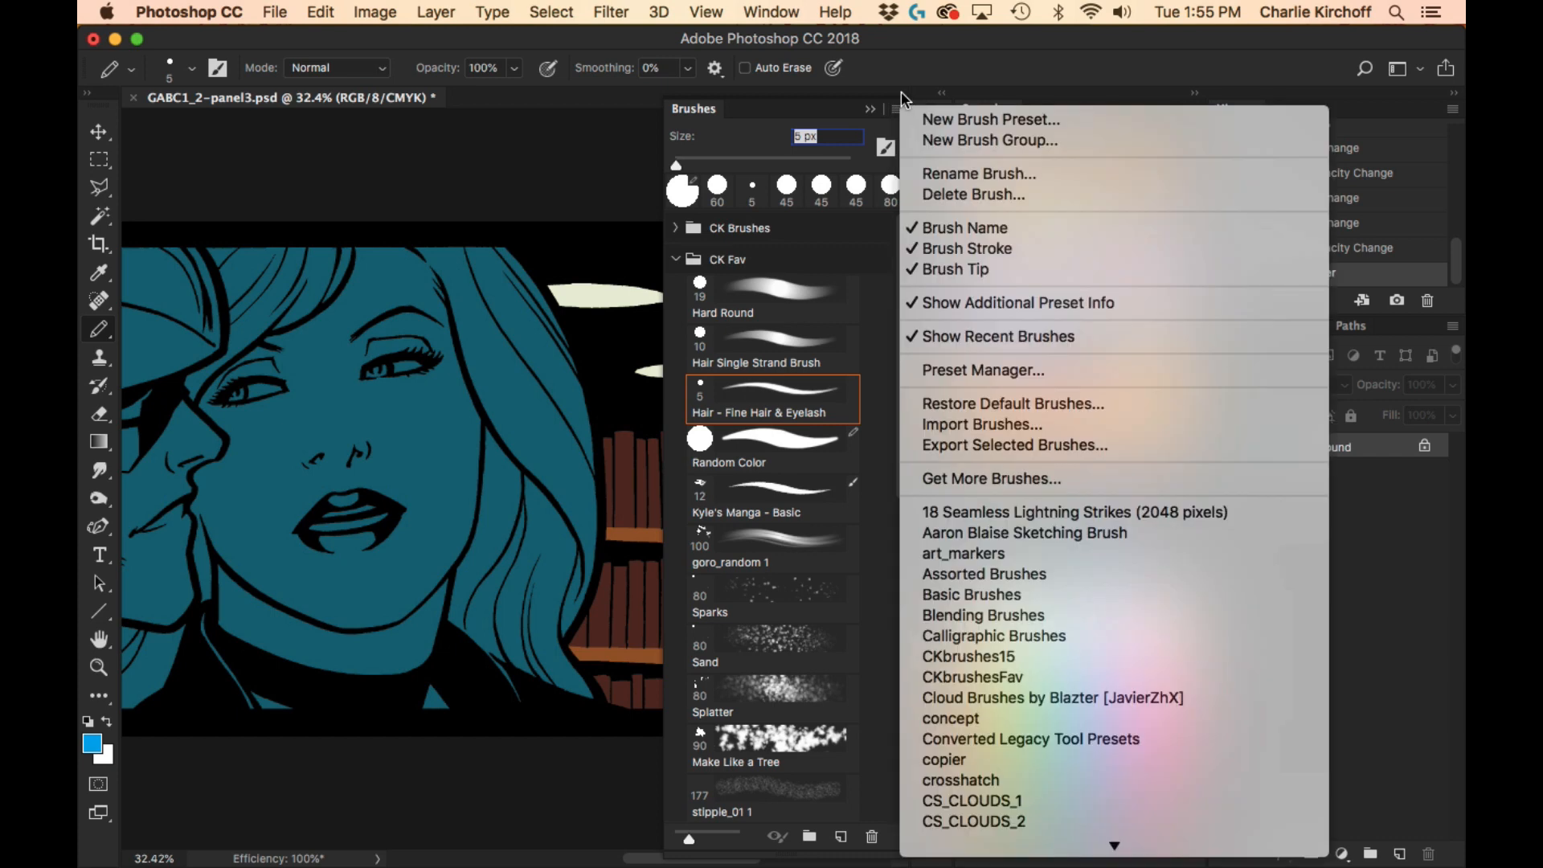
{"action": "left_click", "coordinate": [1042, 121]}
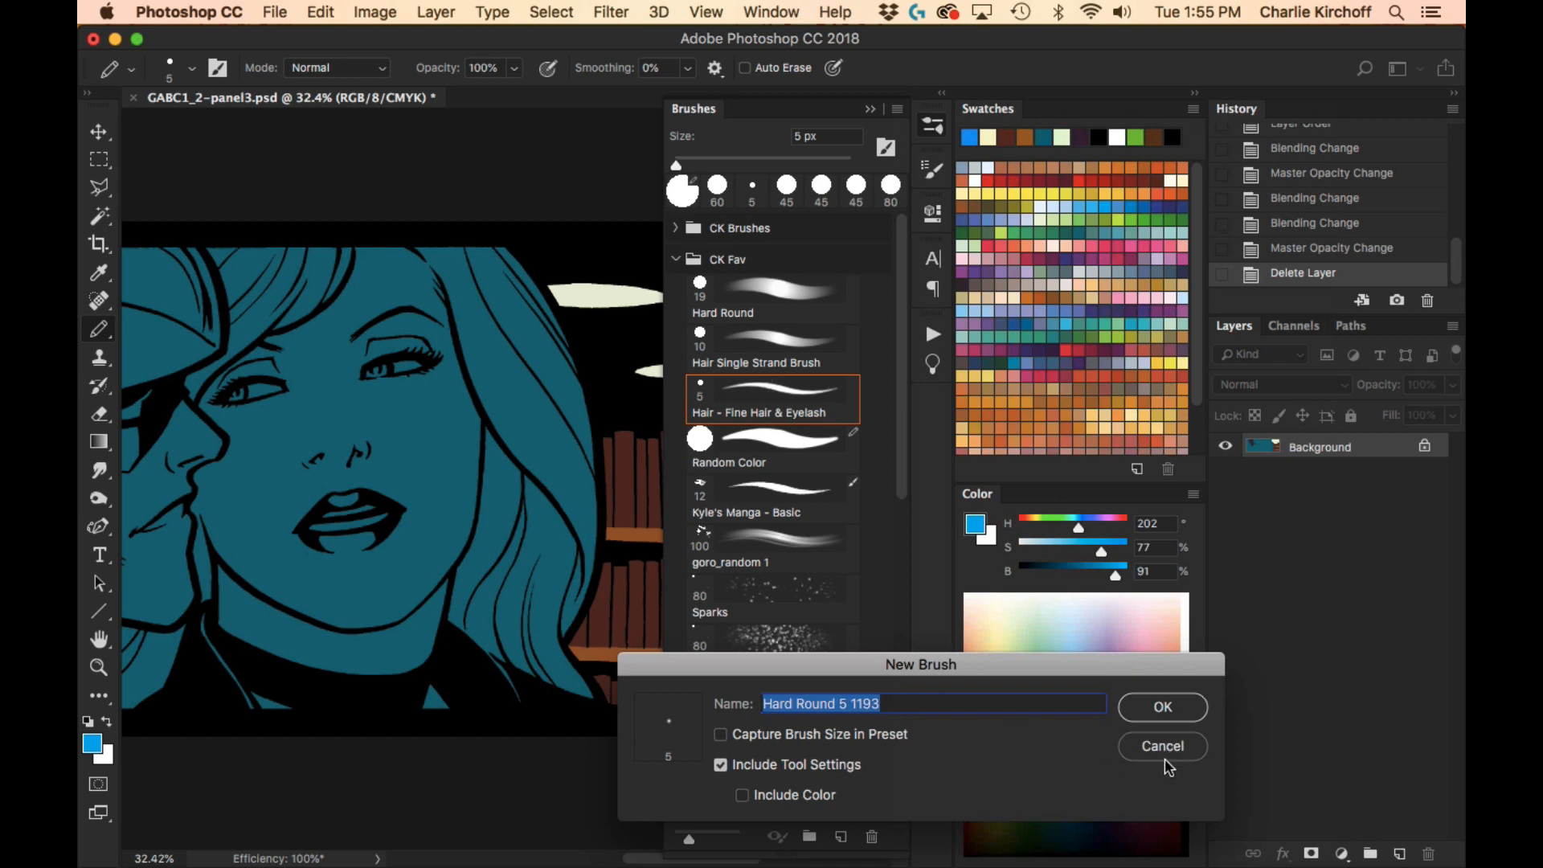
{"action": "left_click", "coordinate": [1192, 698]}
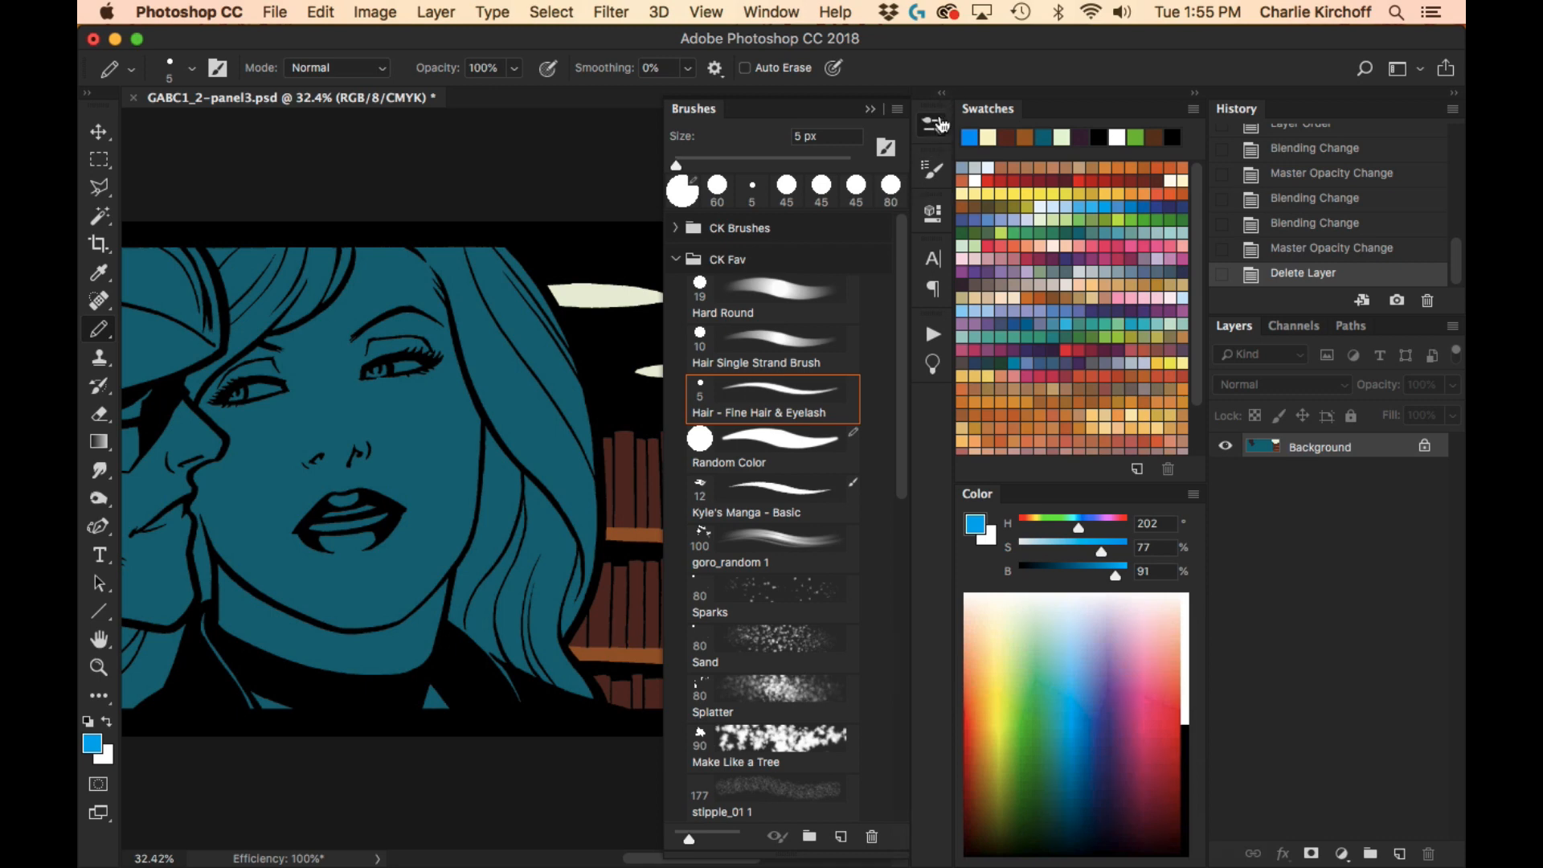
{"action": "left_click", "coordinate": [935, 127]}
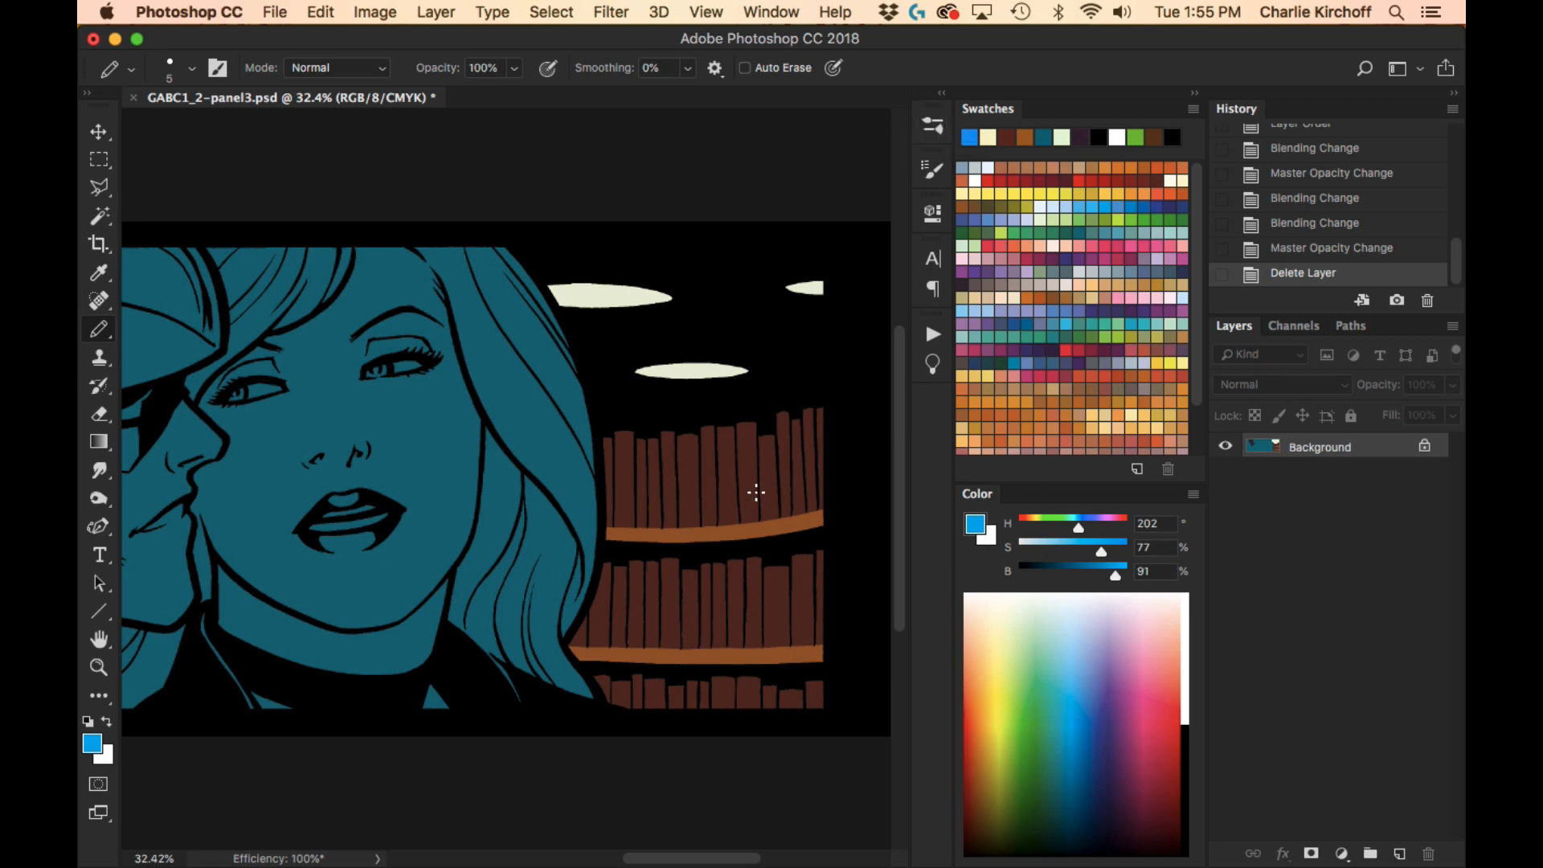
- Select the book areas of the Background with the Magic Wand and add a new empty layer above it
{"action": "key", "text": "w"}
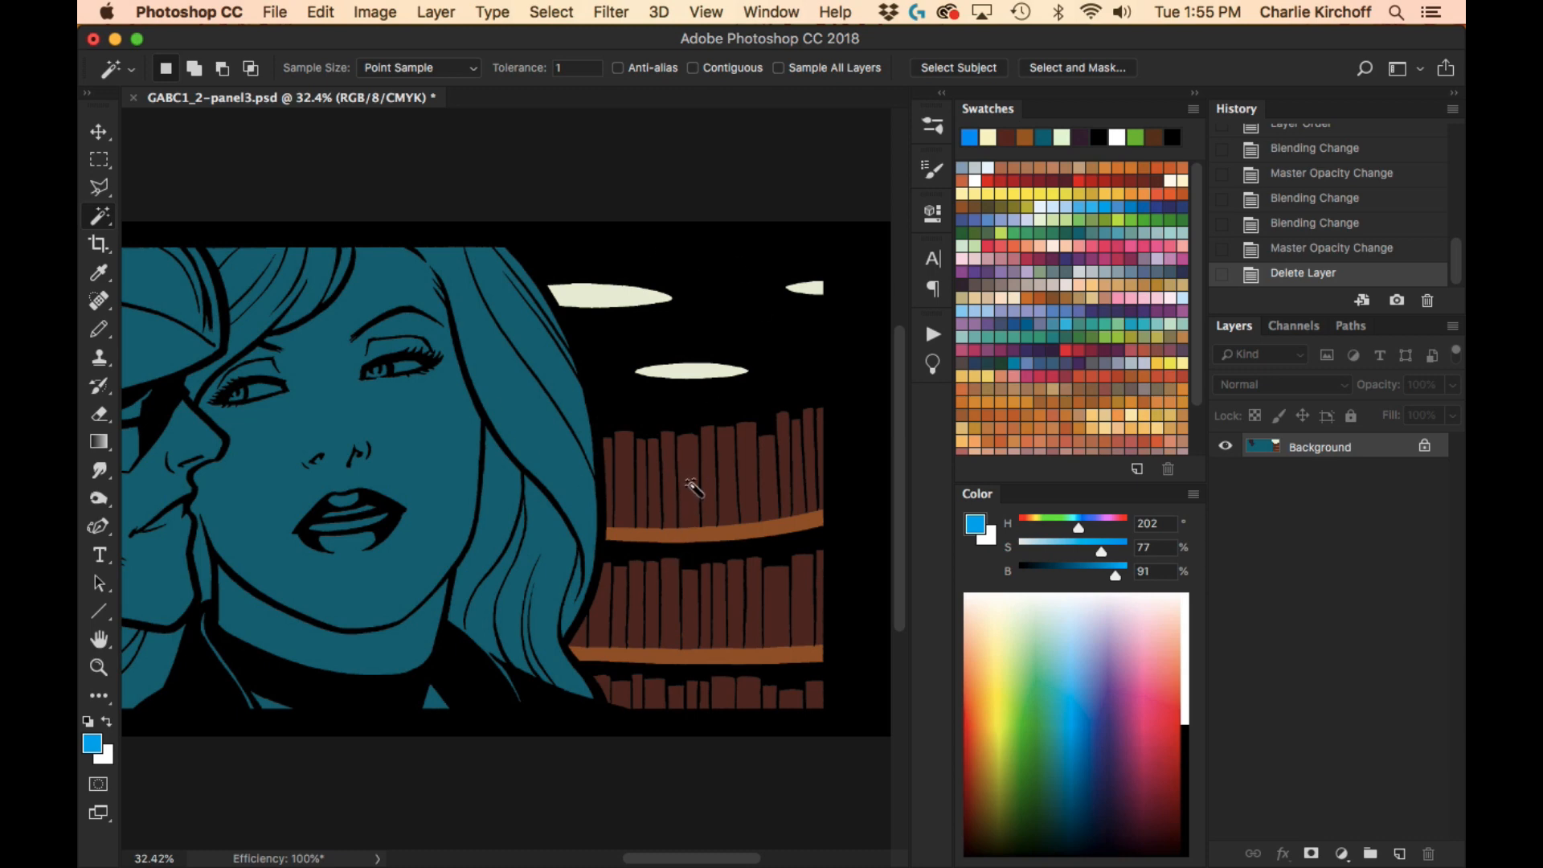
{"action": "left_click", "coordinate": [692, 487]}
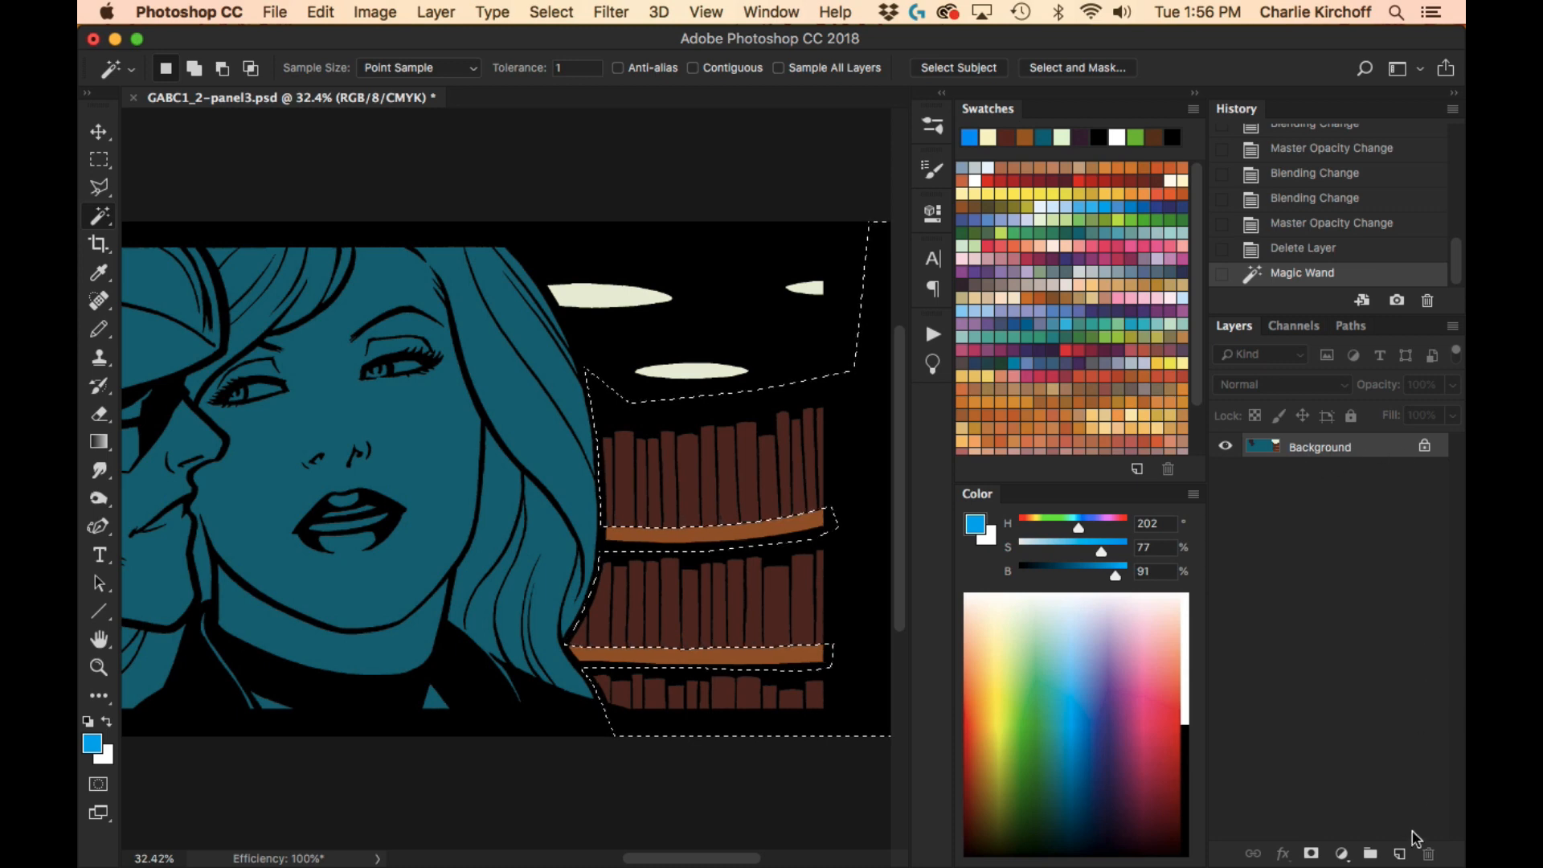
{"action": "left_click", "coordinate": [1399, 853]}
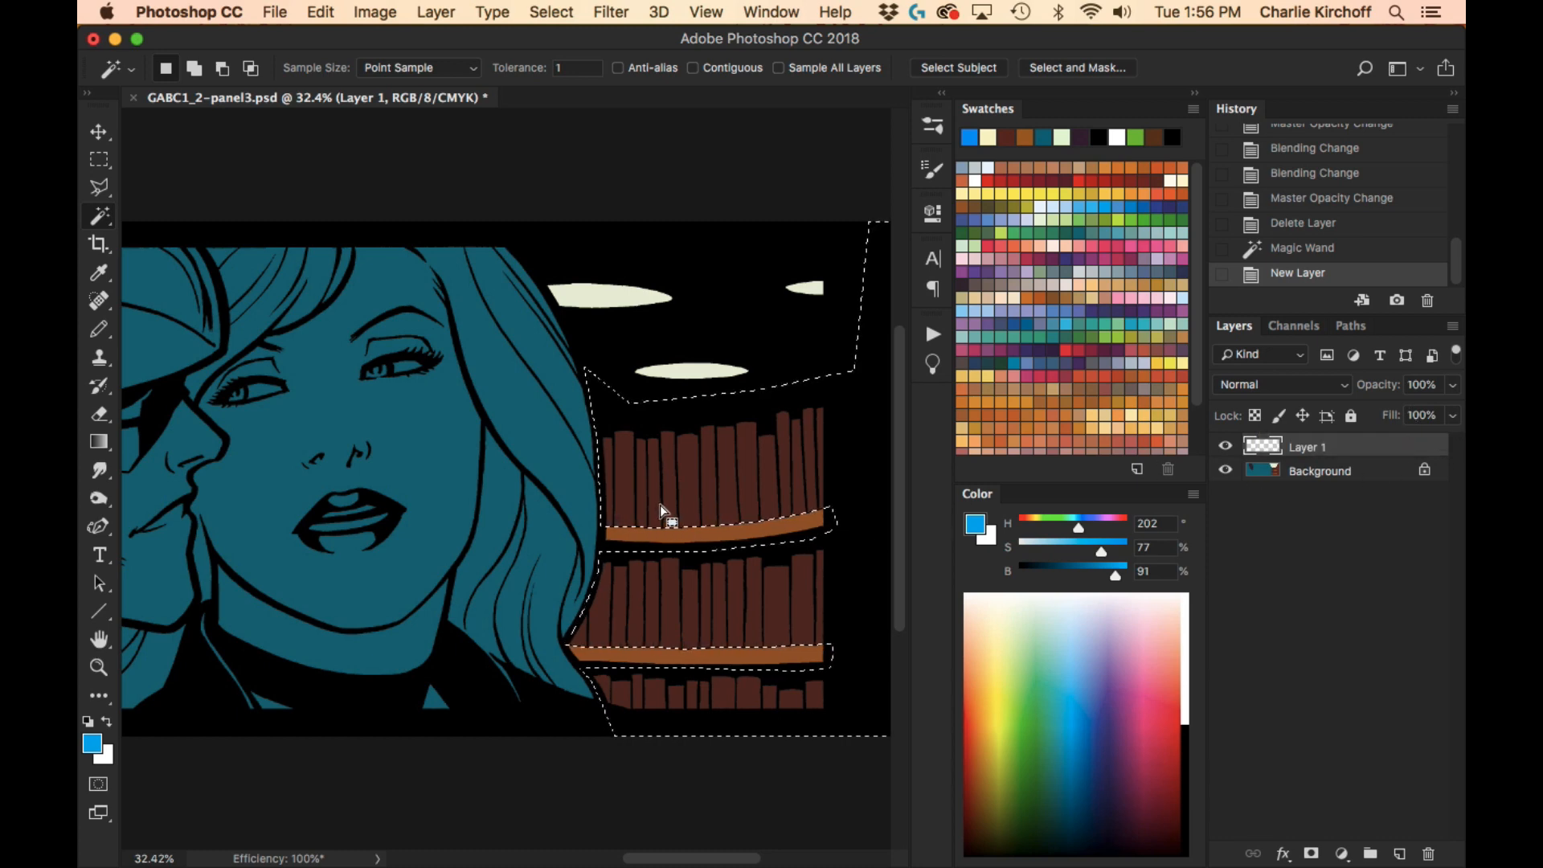
- Enlarge the Pencil to 30 px and paint the first book on the upper shelf in one randomly coloured stroke
{"action": "key", "text": "z"}
{"action": "mouse_move", "coordinate": [665, 510]}
{"action": "left_mouse_down"}
{"action": "mouse_move", "coordinate": [738, 519]}
{"action": "mouse_move", "coordinate": [708, 510]}
{"action": "left_mouse_up"}
{"action": "key", "text": "b"}
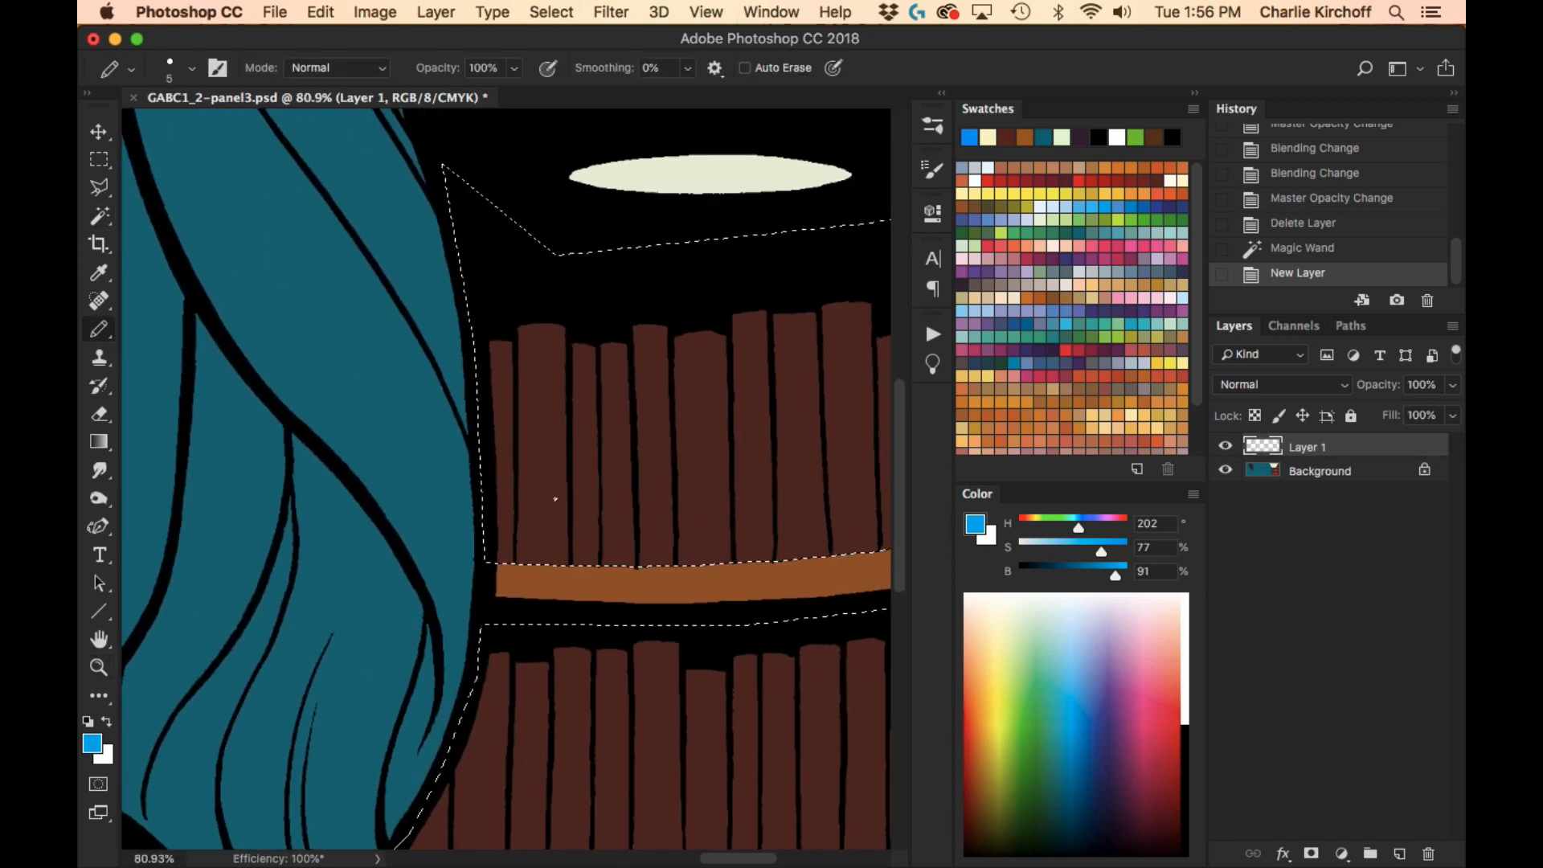
{"action": "key", "text": "bracketright"}
{"action": "key", "text": "bracketright"}
{"action": "key", "text": "bracketright"}
{"action": "key", "text": "bracketright"}
{"action": "key", "text": "bracketright"}
{"action": "key", "text": "bracketright"}
{"action": "key", "text": "bracketright"}
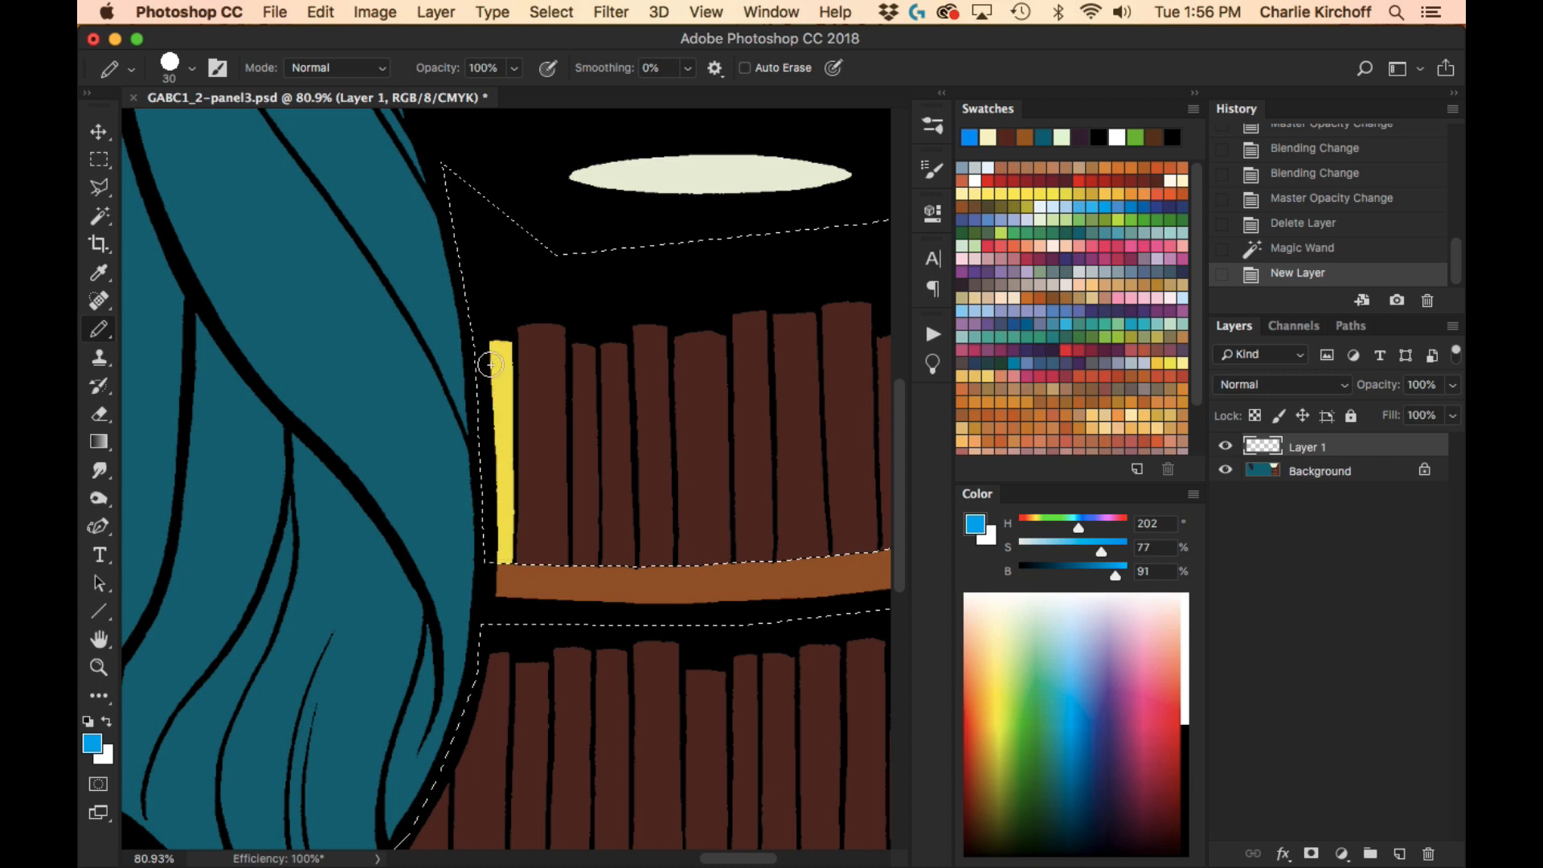
{"action": "left_click_drag", "start_coordinate": [499, 350], "coordinate": [489, 343]}
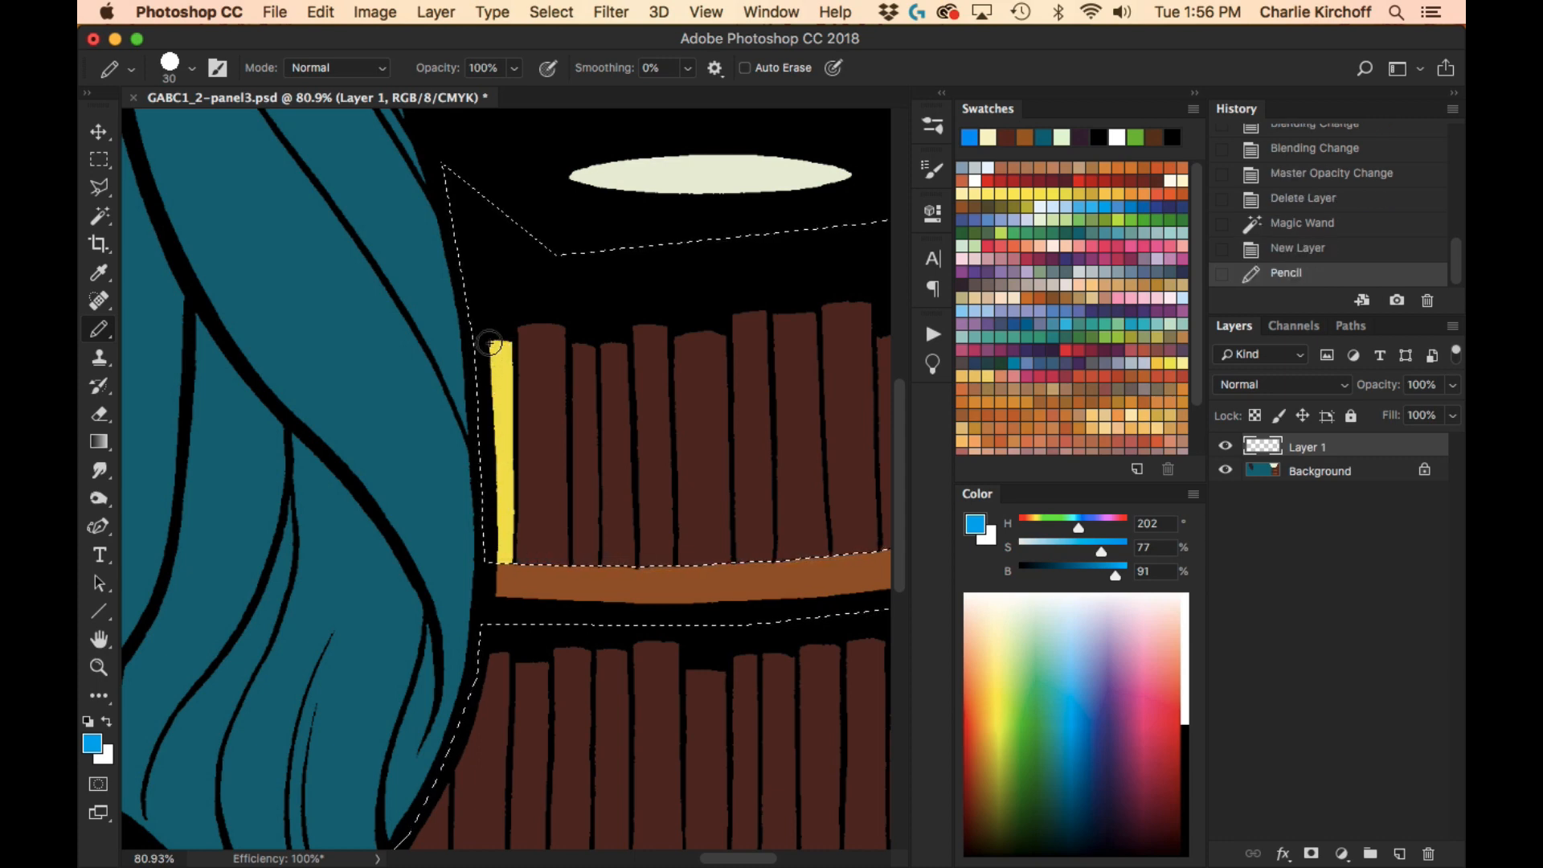
- Set the Pencil's blending mode to Behind and paint the second, third and fourth upper-shelf books with separate strokes
{"action": "left_click", "coordinate": [385, 74]}
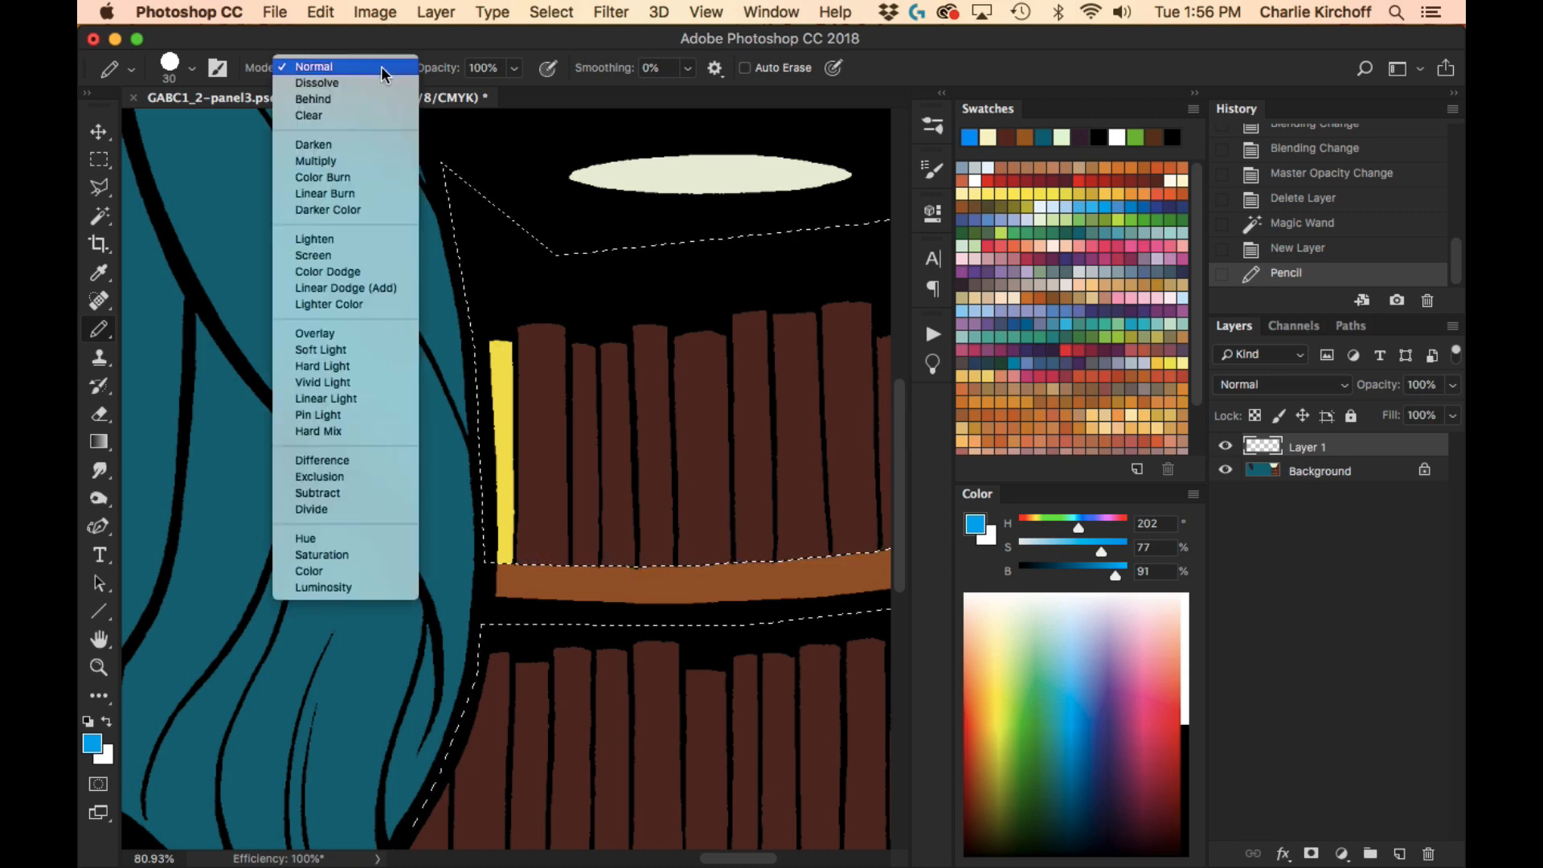
{"action": "left_click", "coordinate": [332, 102]}
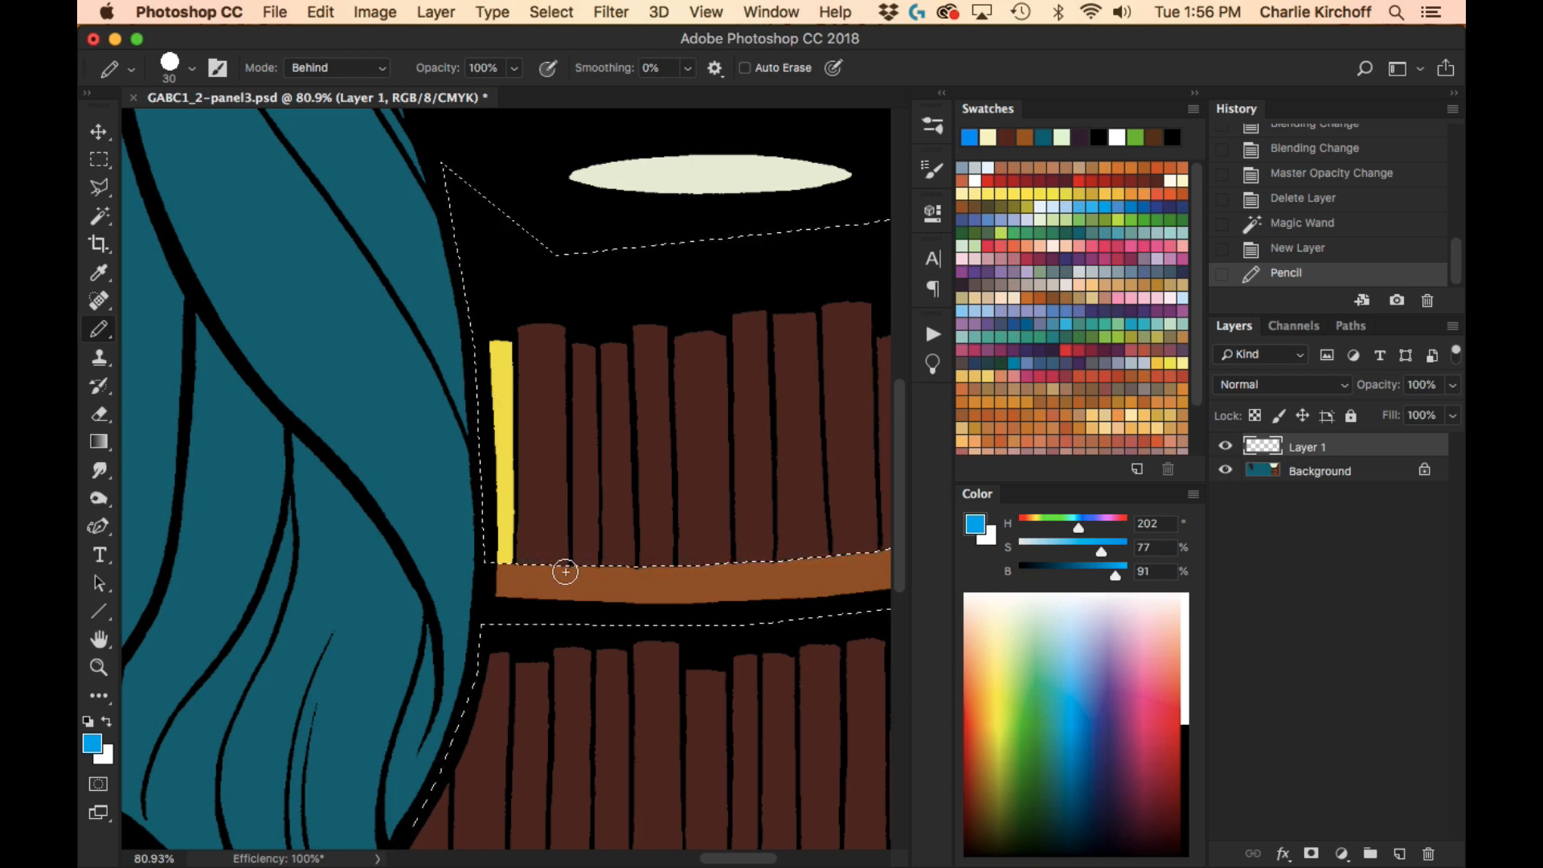
{"action": "mouse_move", "coordinate": [564, 537]}
{"action": "left_mouse_down"}
{"action": "mouse_move", "coordinate": [557, 328]}
{"action": "mouse_move", "coordinate": [553, 536]}
{"action": "mouse_move", "coordinate": [547, 313]}
{"action": "mouse_move", "coordinate": [540, 537]}
{"action": "mouse_move", "coordinate": [537, 332]}
{"action": "mouse_move", "coordinate": [514, 531]}
{"action": "mouse_move", "coordinate": [520, 310]}
{"action": "left_mouse_up"}
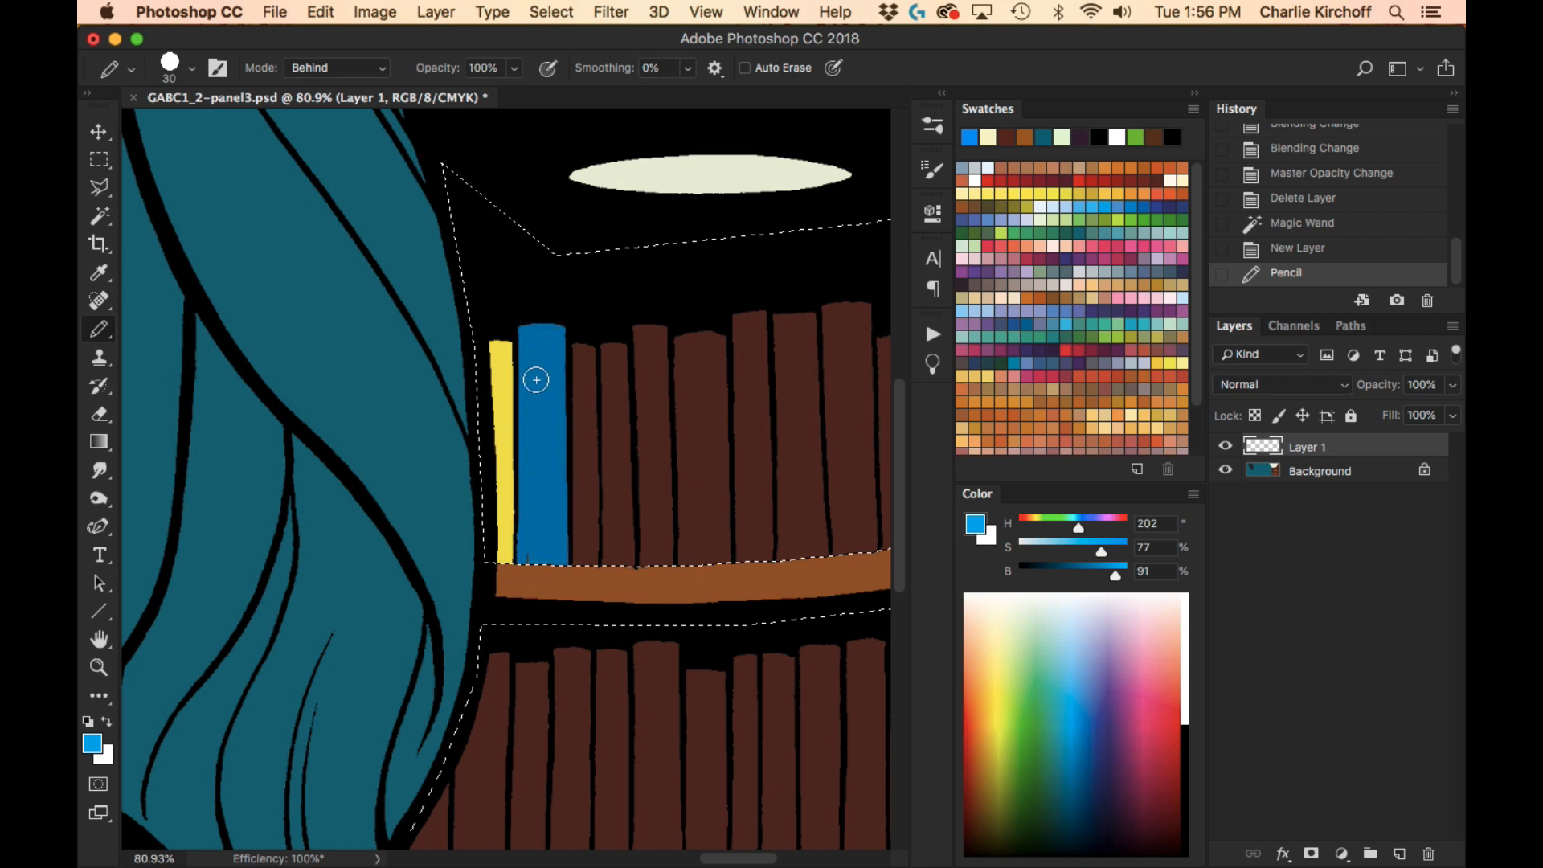
{"action": "left_click_drag", "start_coordinate": [530, 529], "coordinate": [568, 359]}
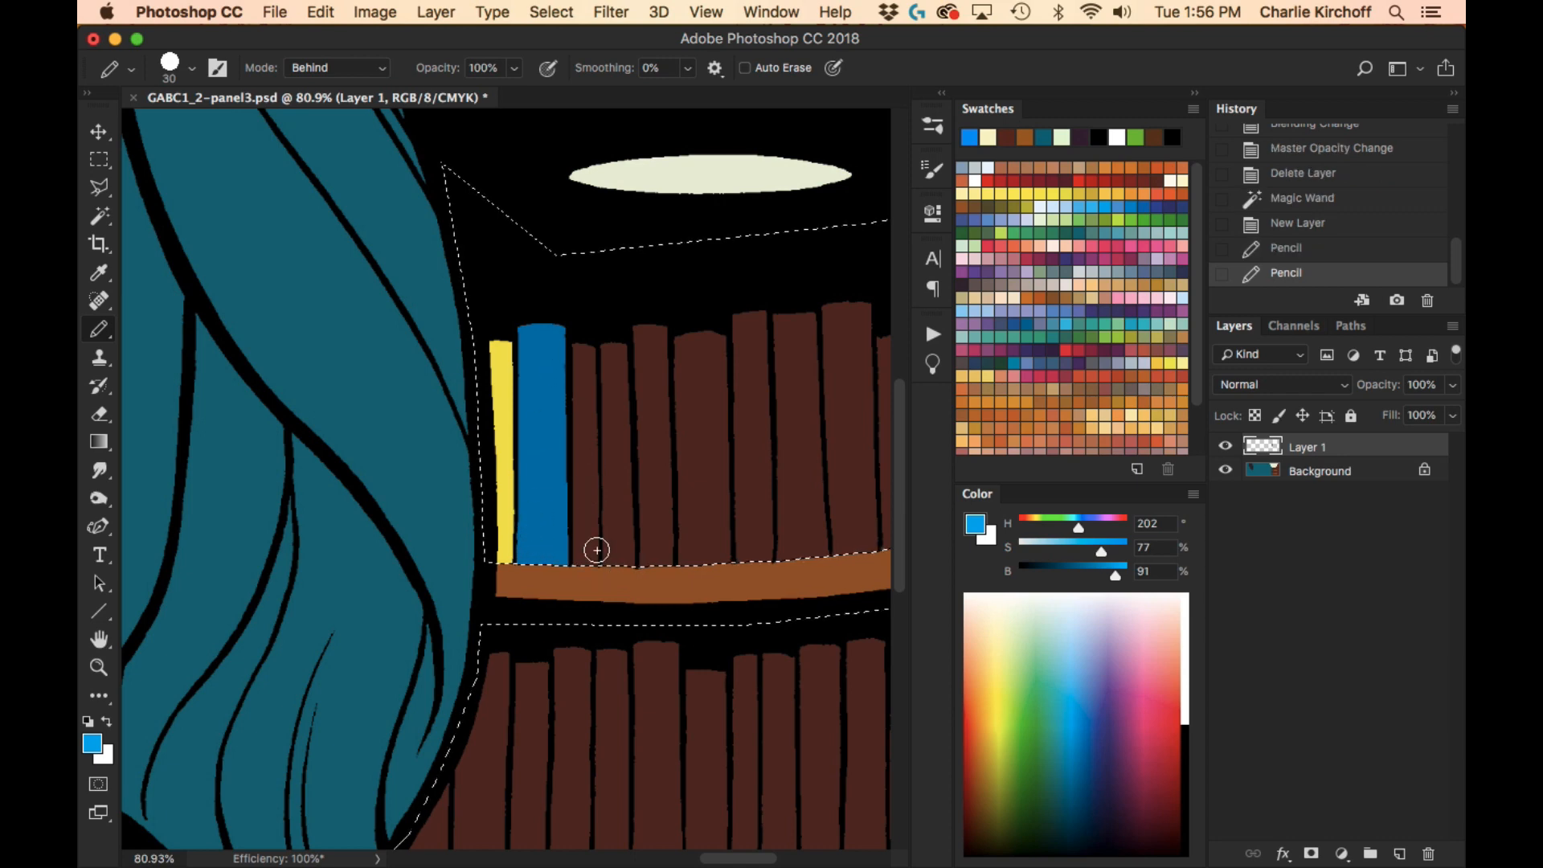
{"action": "mouse_move", "coordinate": [593, 561]}
{"action": "left_mouse_down"}
{"action": "mouse_move", "coordinate": [592, 364]}
{"action": "mouse_move", "coordinate": [590, 541]}
{"action": "mouse_move", "coordinate": [582, 382]}
{"action": "mouse_move", "coordinate": [577, 498]}
{"action": "mouse_move", "coordinate": [571, 430]}
{"action": "left_mouse_up"}
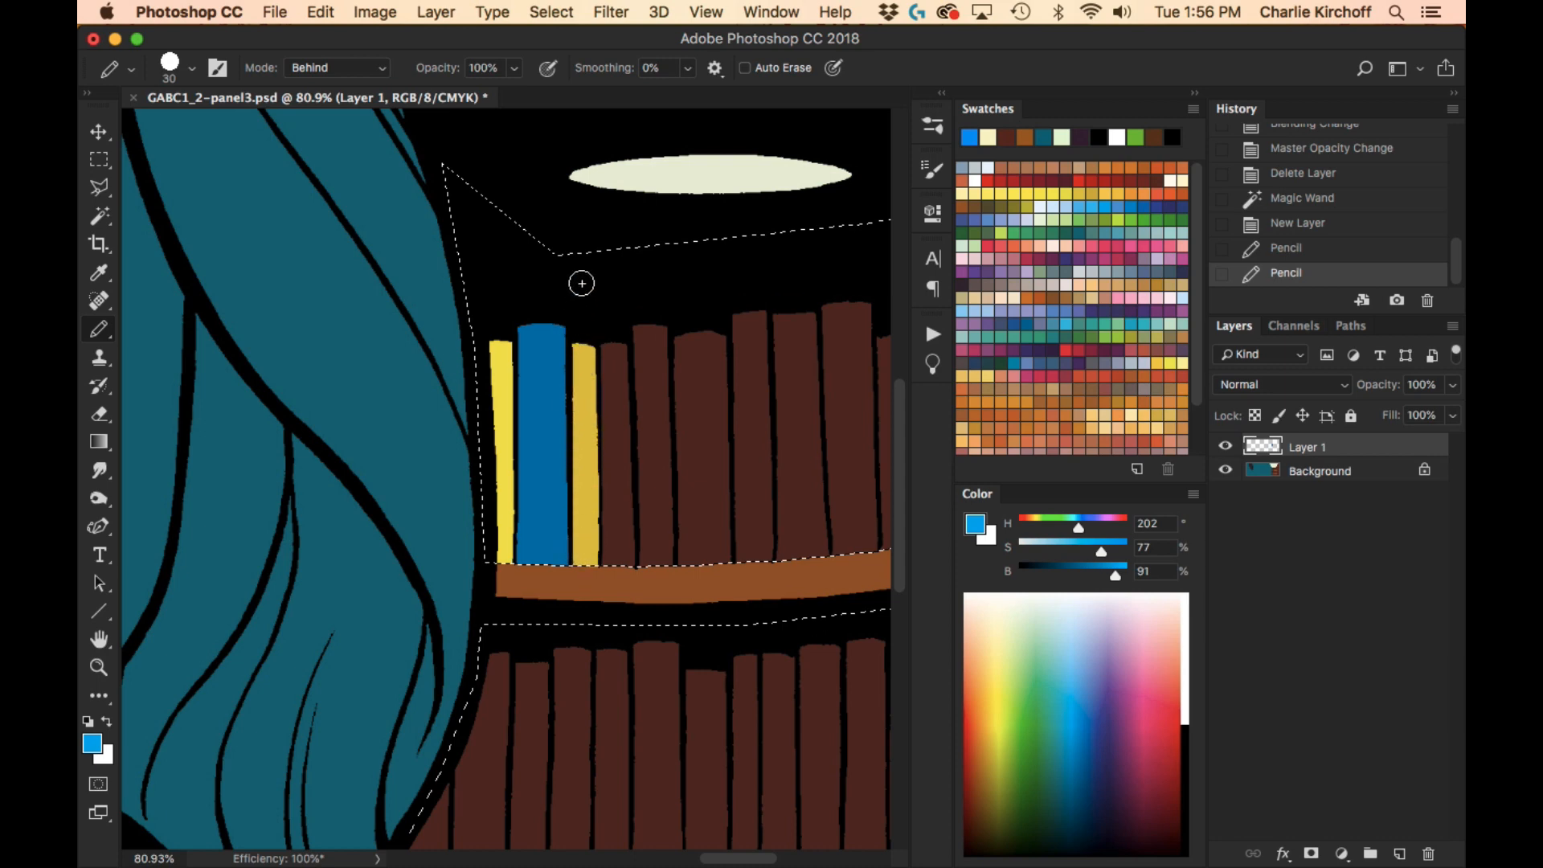
{"action": "mouse_move", "coordinate": [627, 562]}
{"action": "left_mouse_down"}
{"action": "mouse_move", "coordinate": [620, 347]}
{"action": "mouse_move", "coordinate": [623, 562]}
{"action": "mouse_move", "coordinate": [601, 363]}
{"action": "left_mouse_up"}
- Hide the panels and paint the fifth to eighth upper-shelf books in separate strokes, undoing and redoing the eighth for a different random colour
{"action": "key", "text": "Tab"}
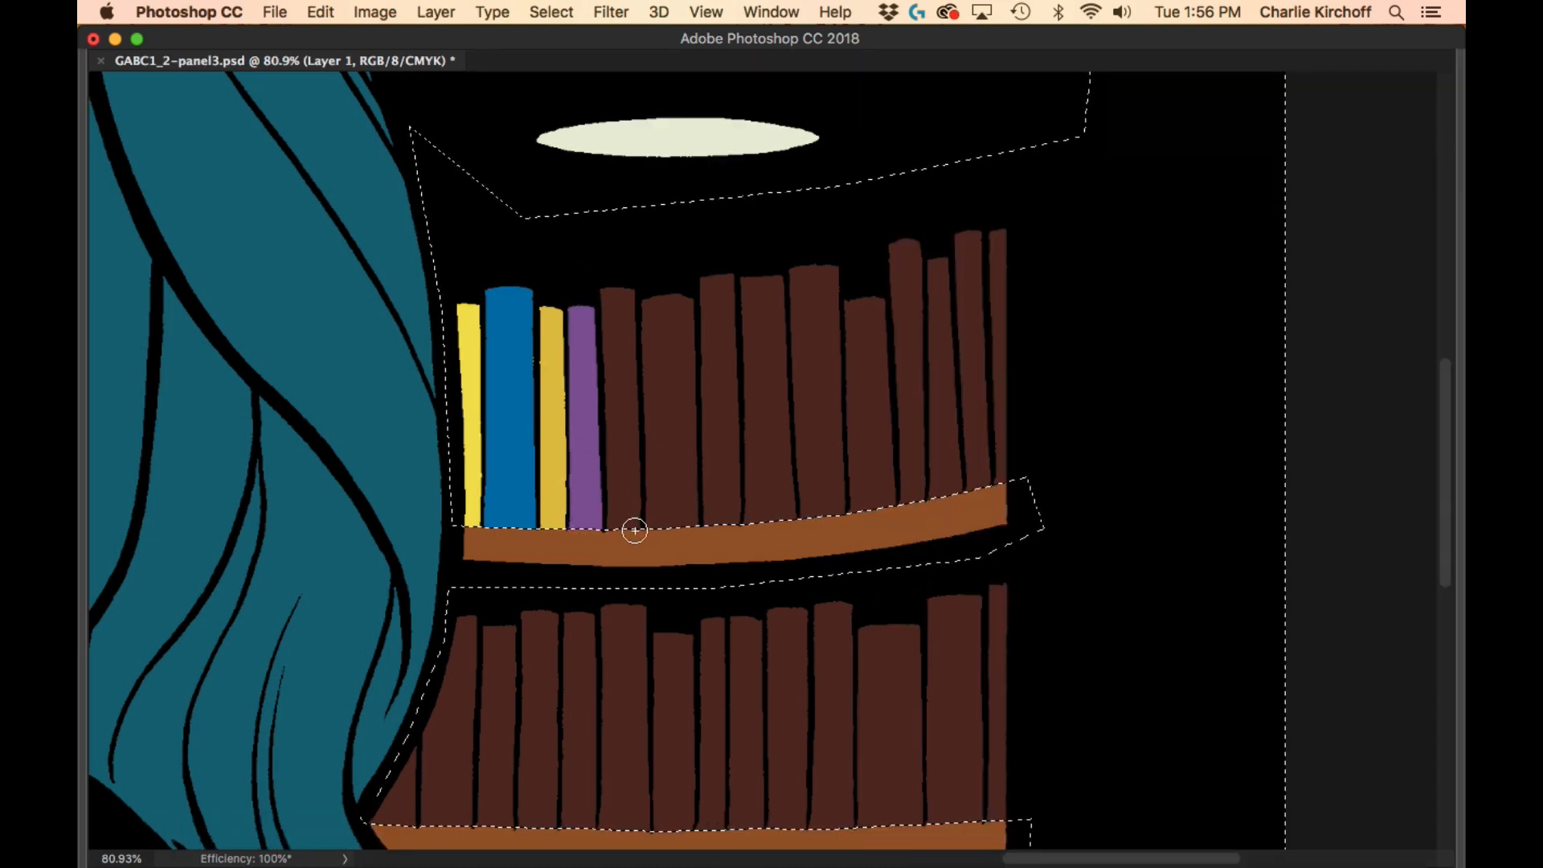
{"action": "mouse_move", "coordinate": [634, 527]}
{"action": "left_mouse_down"}
{"action": "mouse_move", "coordinate": [629, 310]}
{"action": "mouse_move", "coordinate": [633, 513]}
{"action": "mouse_move", "coordinate": [601, 349]}
{"action": "left_mouse_up"}
{"action": "mouse_move", "coordinate": [692, 527]}
{"action": "left_mouse_down"}
{"action": "mouse_move", "coordinate": [682, 293]}
{"action": "mouse_move", "coordinate": [683, 490]}
{"action": "mouse_move", "coordinate": [669, 343]}
{"action": "mouse_move", "coordinate": [672, 509]}
{"action": "mouse_move", "coordinate": [657, 363]}
{"action": "mouse_move", "coordinate": [647, 483]}
{"action": "mouse_move", "coordinate": [649, 306]}
{"action": "left_mouse_up"}
{"action": "mouse_move", "coordinate": [736, 505]}
{"action": "left_mouse_down"}
{"action": "mouse_move", "coordinate": [726, 266]}
{"action": "mouse_move", "coordinate": [725, 514]}
{"action": "mouse_move", "coordinate": [708, 311]}
{"action": "mouse_move", "coordinate": [699, 348]}
{"action": "left_mouse_up"}
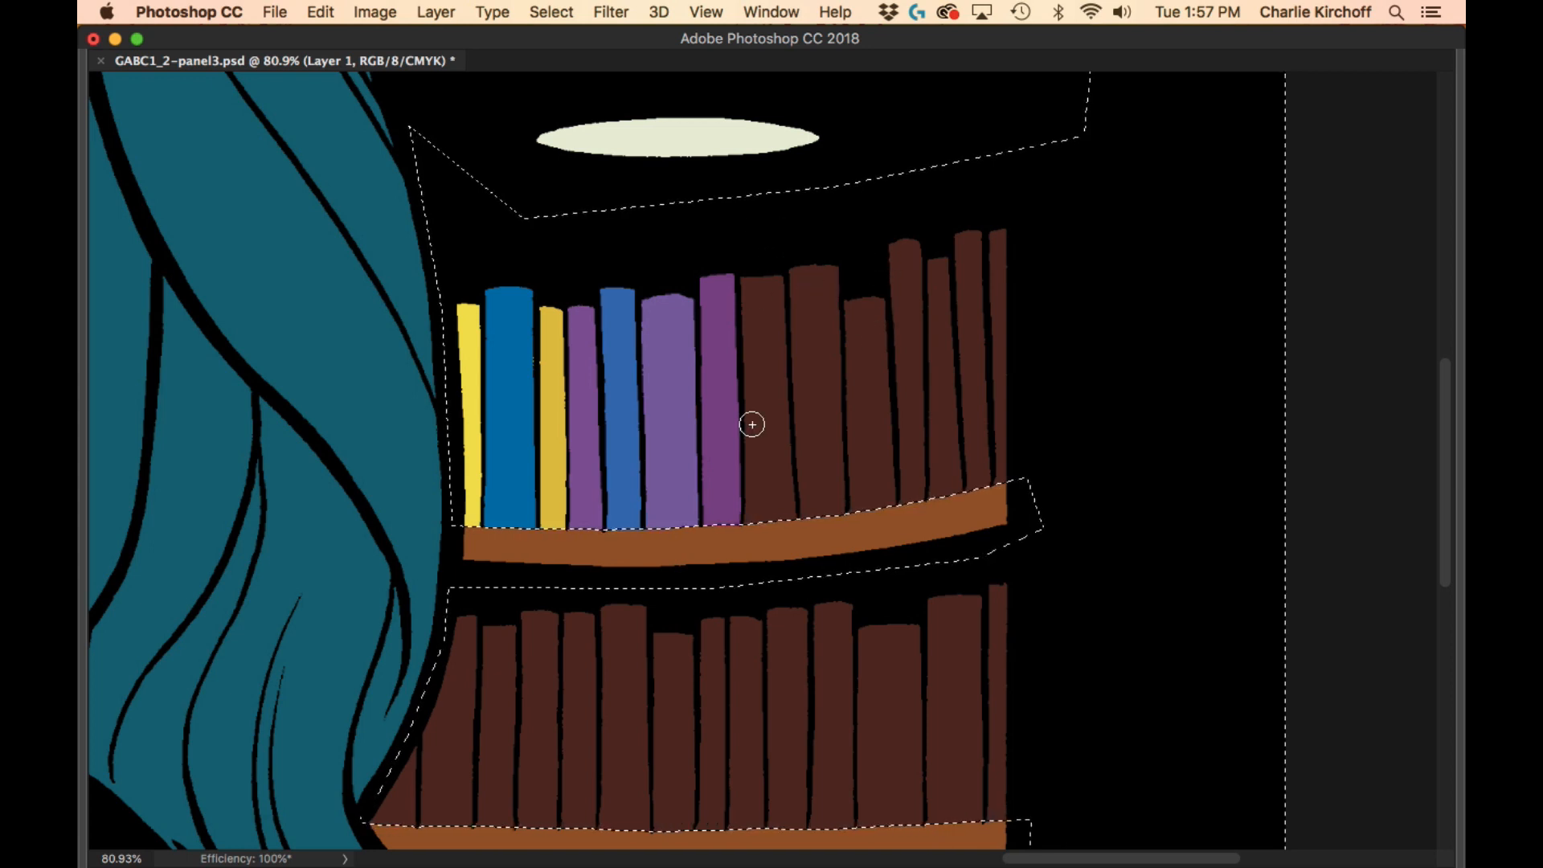
{"action": "left_click_drag", "start_coordinate": [785, 518], "coordinate": [783, 479]}
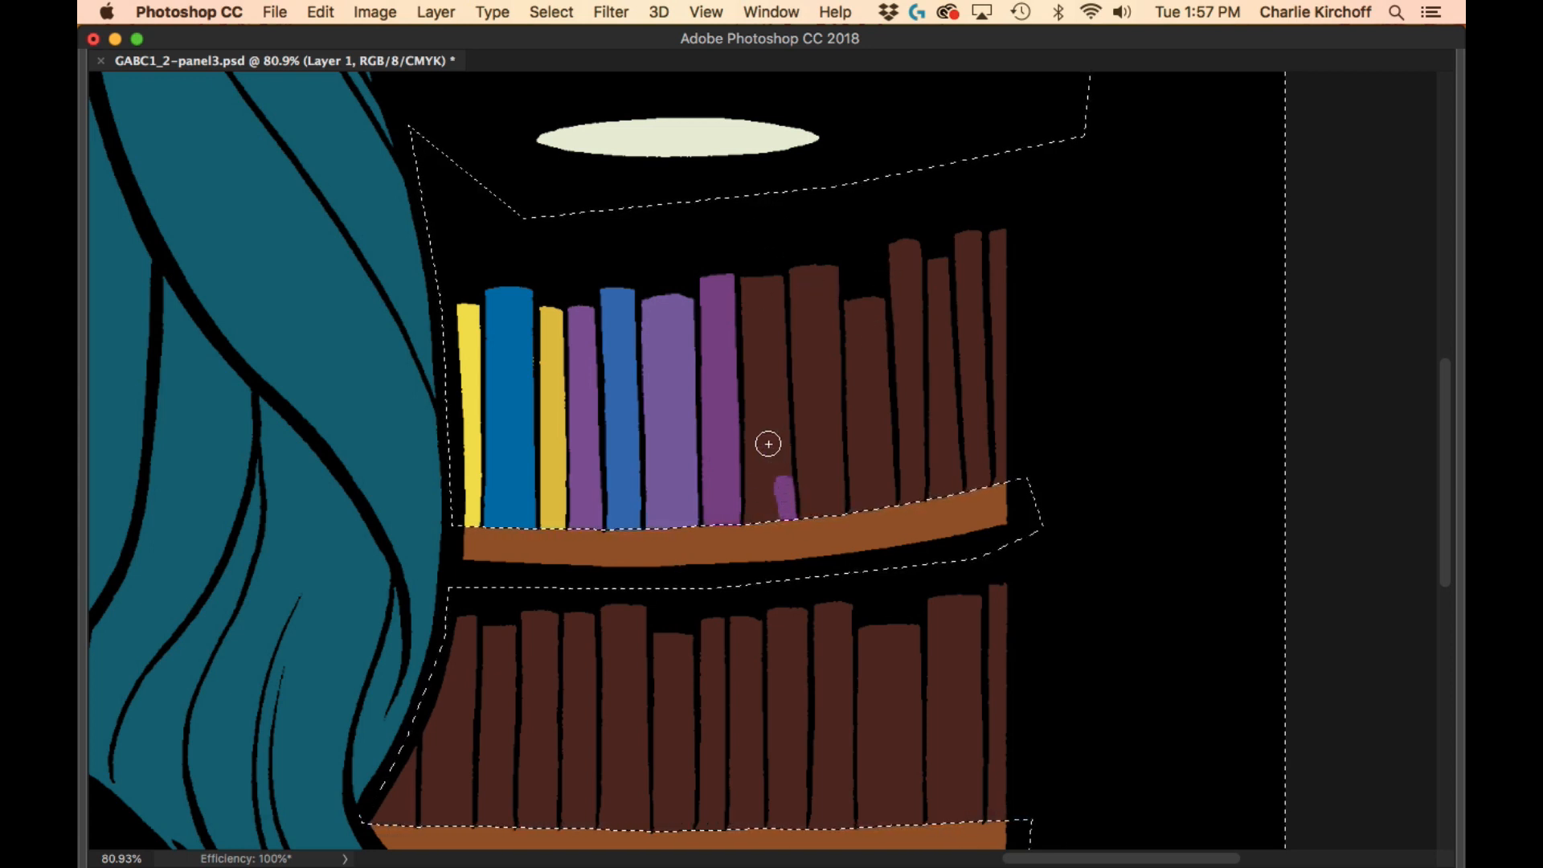
{"action": "key", "text": "super+z"}
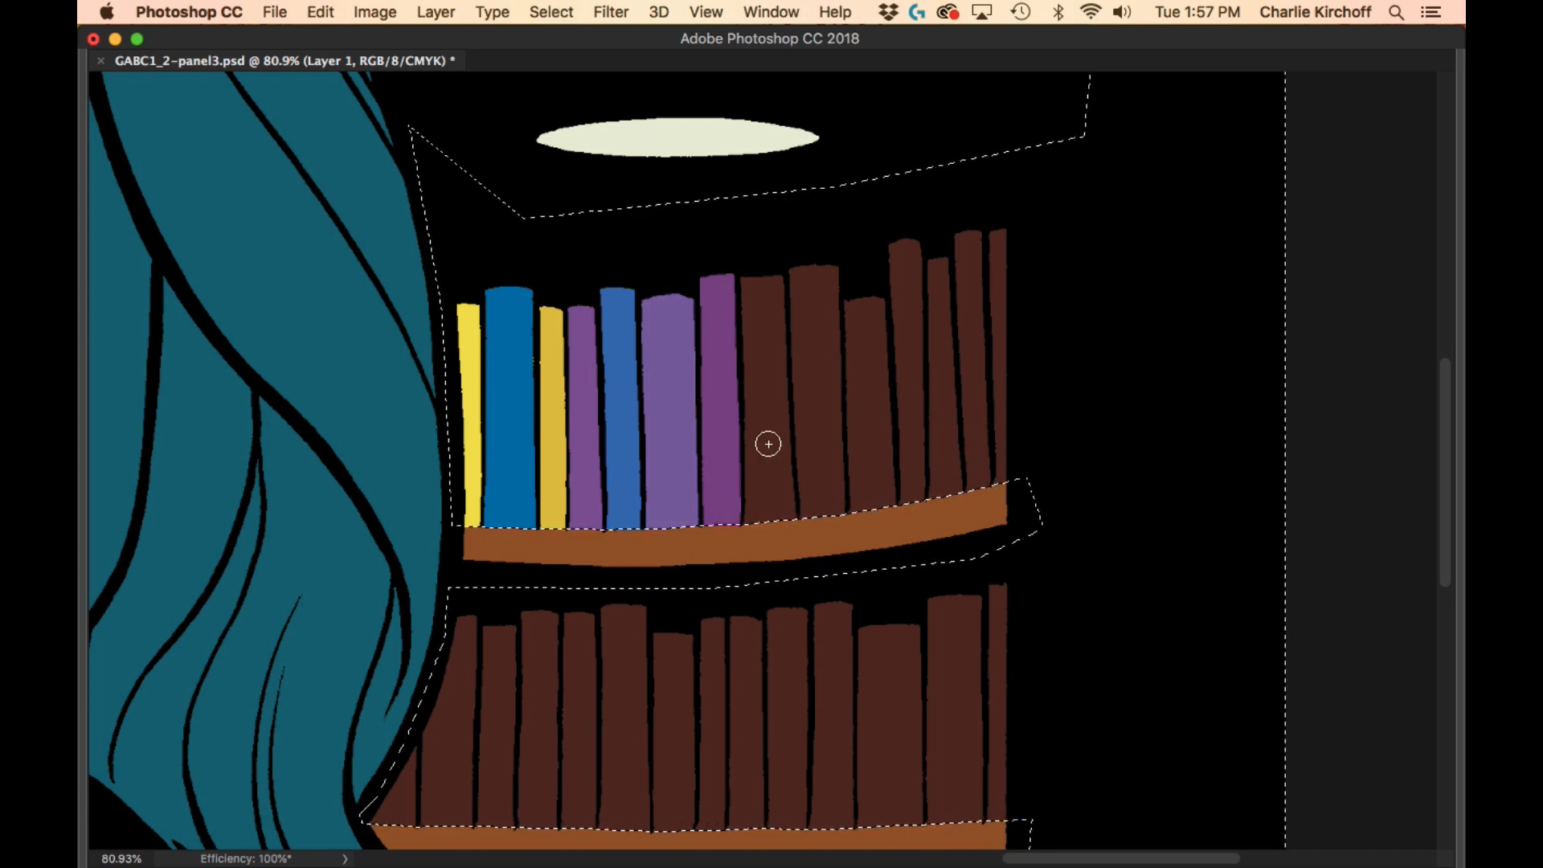
{"action": "mouse_move", "coordinate": [785, 516]}
{"action": "left_mouse_down"}
{"action": "mouse_move", "coordinate": [774, 263]}
{"action": "mouse_move", "coordinate": [779, 512]}
{"action": "mouse_move", "coordinate": [761, 296]}
{"action": "mouse_move", "coordinate": [760, 491]}
{"action": "mouse_move", "coordinate": [751, 303]}
{"action": "left_mouse_up"}
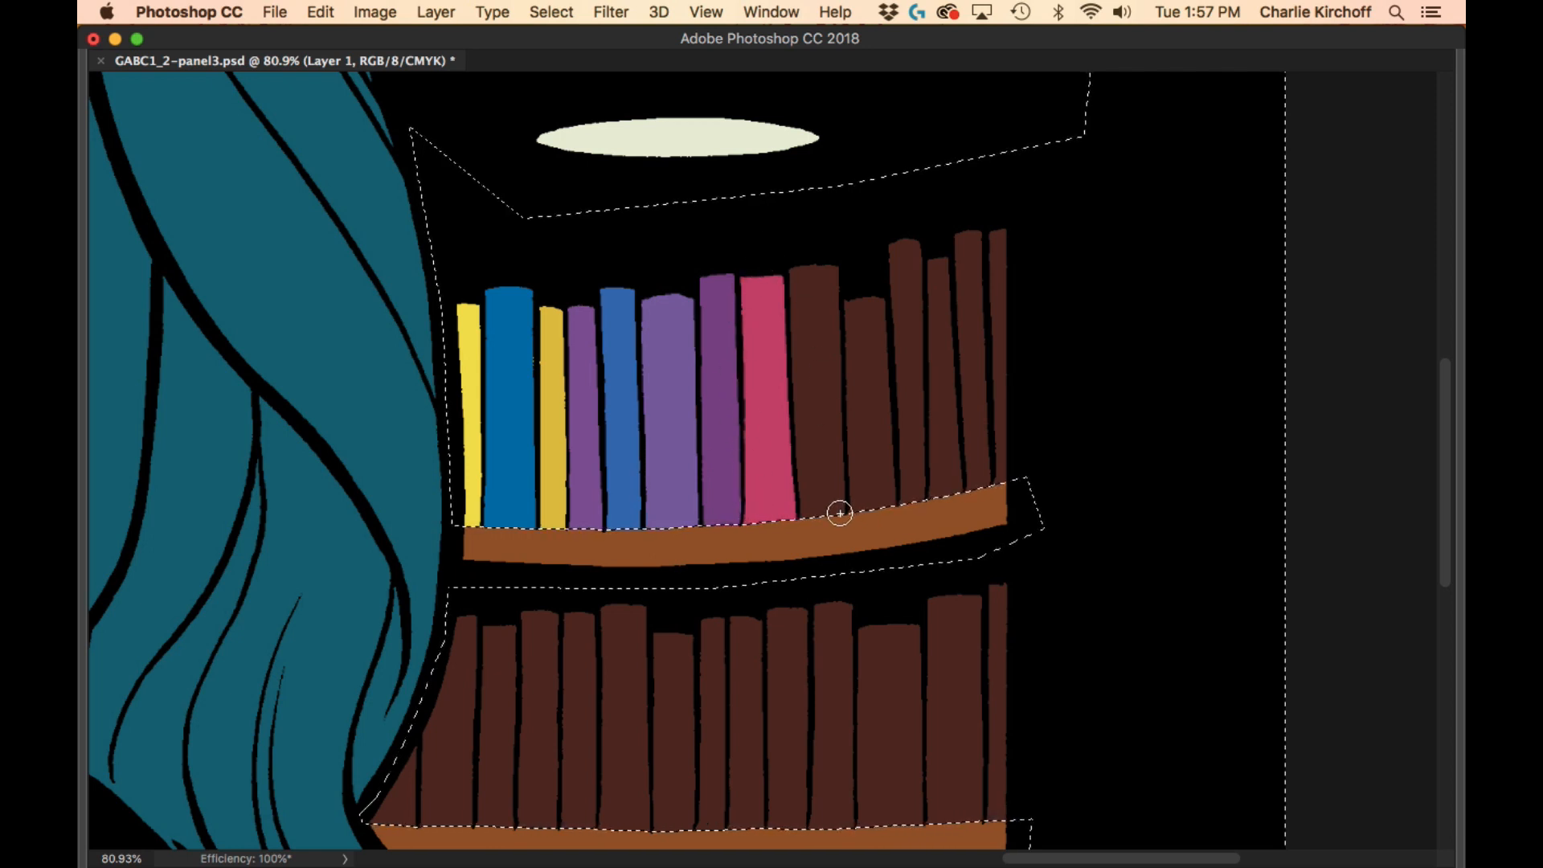
- Paint the remaining books on the upper shelf, from the ninth to the last, using a separate stroke for each random colour
{"action": "mouse_move", "coordinate": [836, 512]}
{"action": "left_mouse_down"}
{"action": "mouse_move", "coordinate": [827, 292]}
{"action": "mouse_move", "coordinate": [829, 476]}
{"action": "mouse_move", "coordinate": [820, 337]}
{"action": "mouse_move", "coordinate": [804, 499]}
{"action": "mouse_move", "coordinate": [791, 460]}
{"action": "mouse_move", "coordinate": [786, 283]}
{"action": "left_mouse_up"}
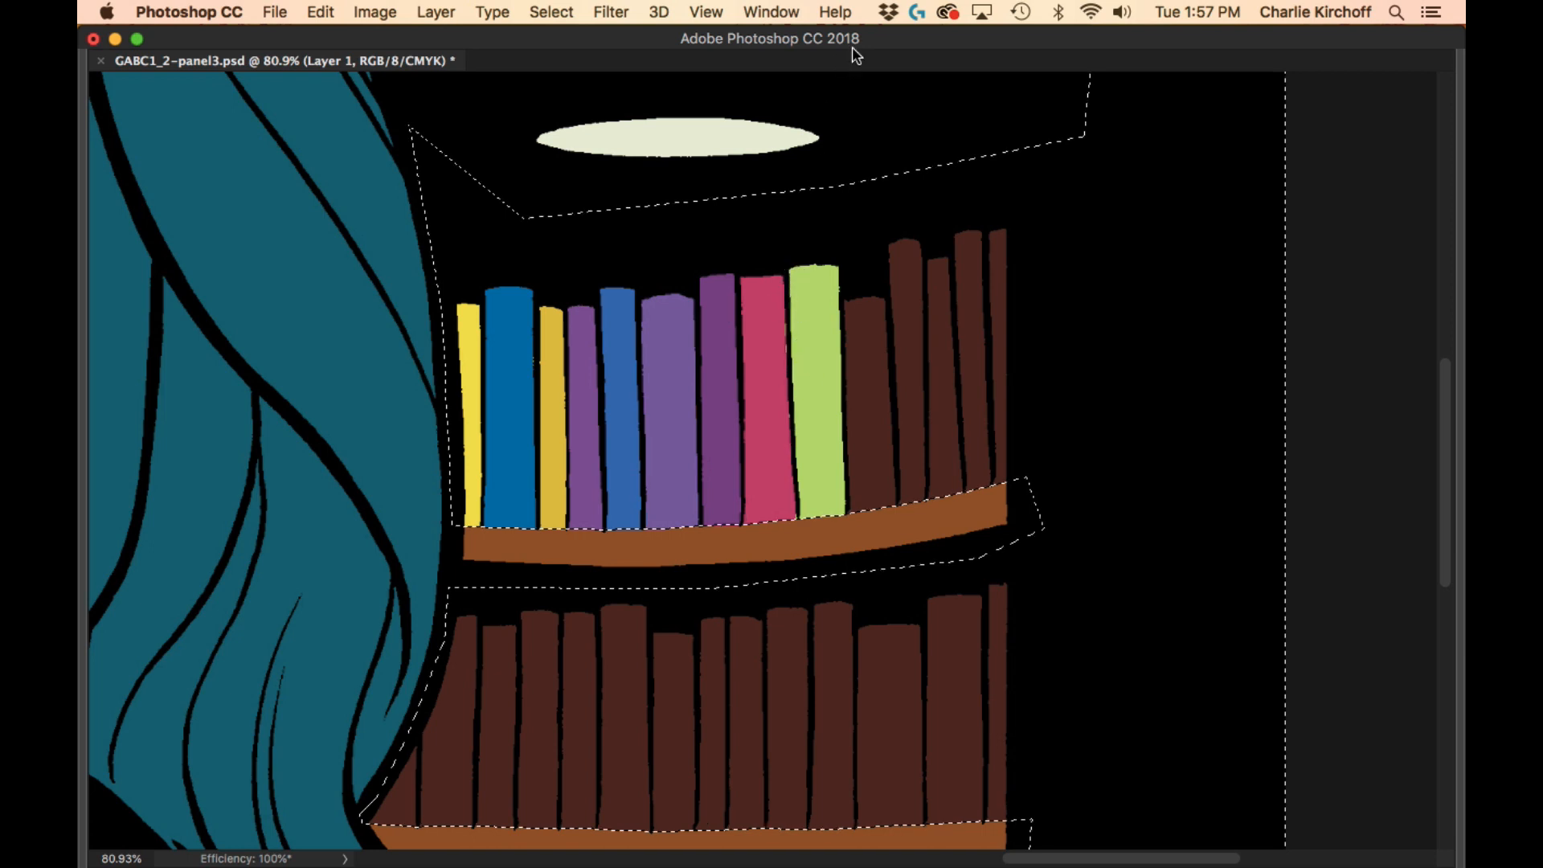
{"action": "mouse_move", "coordinate": [887, 501]}
{"action": "left_mouse_down"}
{"action": "mouse_move", "coordinate": [876, 304]}
{"action": "mouse_move", "coordinate": [884, 488]}
{"action": "mouse_move", "coordinate": [863, 367]}
{"action": "mouse_move", "coordinate": [854, 423]}
{"action": "mouse_move", "coordinate": [844, 326]}
{"action": "left_mouse_up"}
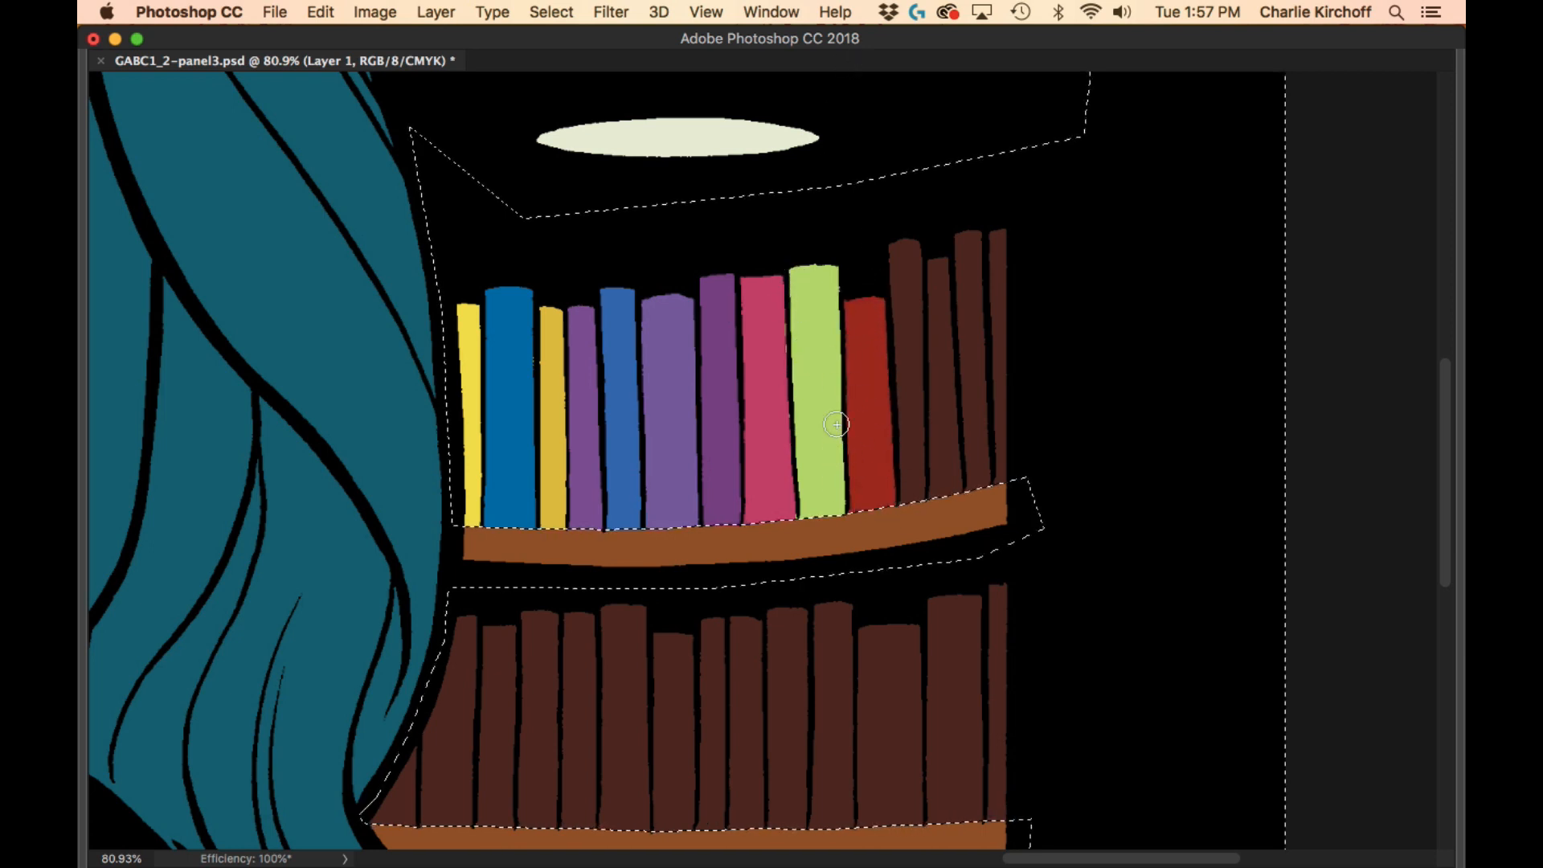
{"action": "mouse_move", "coordinate": [916, 499]}
{"action": "left_mouse_down"}
{"action": "mouse_move", "coordinate": [892, 206]}
{"action": "mouse_move", "coordinate": [892, 257]}
{"action": "left_mouse_up"}
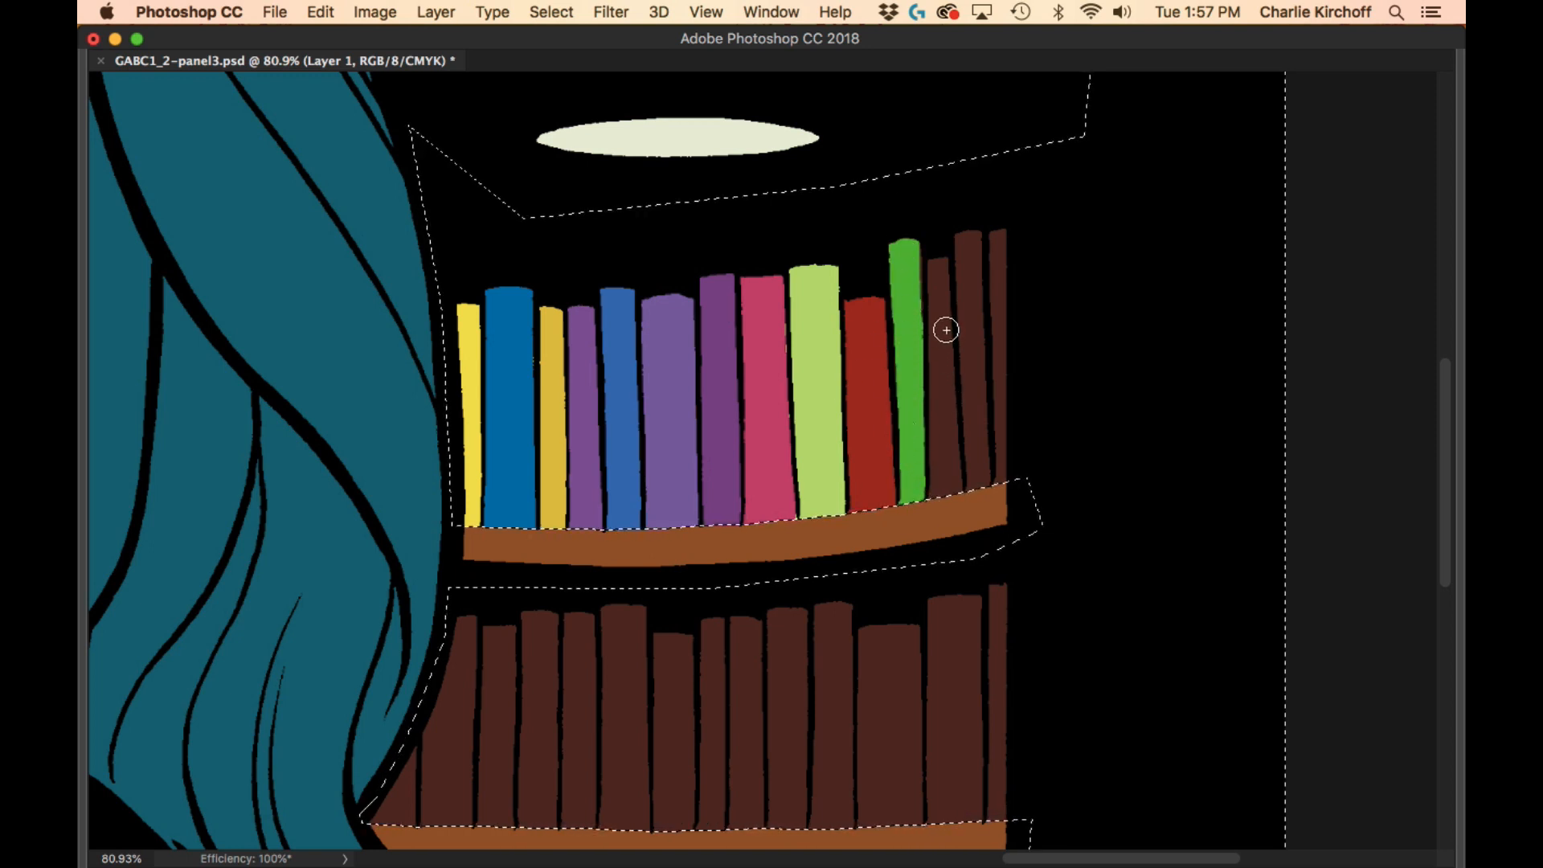
{"action": "mouse_move", "coordinate": [957, 489]}
{"action": "left_mouse_down"}
{"action": "mouse_move", "coordinate": [939, 284]}
{"action": "mouse_move", "coordinate": [937, 477]}
{"action": "mouse_move", "coordinate": [936, 271]}
{"action": "mouse_move", "coordinate": [980, 448]}
{"action": "mouse_move", "coordinate": [971, 216]}
{"action": "mouse_move", "coordinate": [978, 506]}
{"action": "mouse_move", "coordinate": [966, 272]}
{"action": "left_mouse_up"}
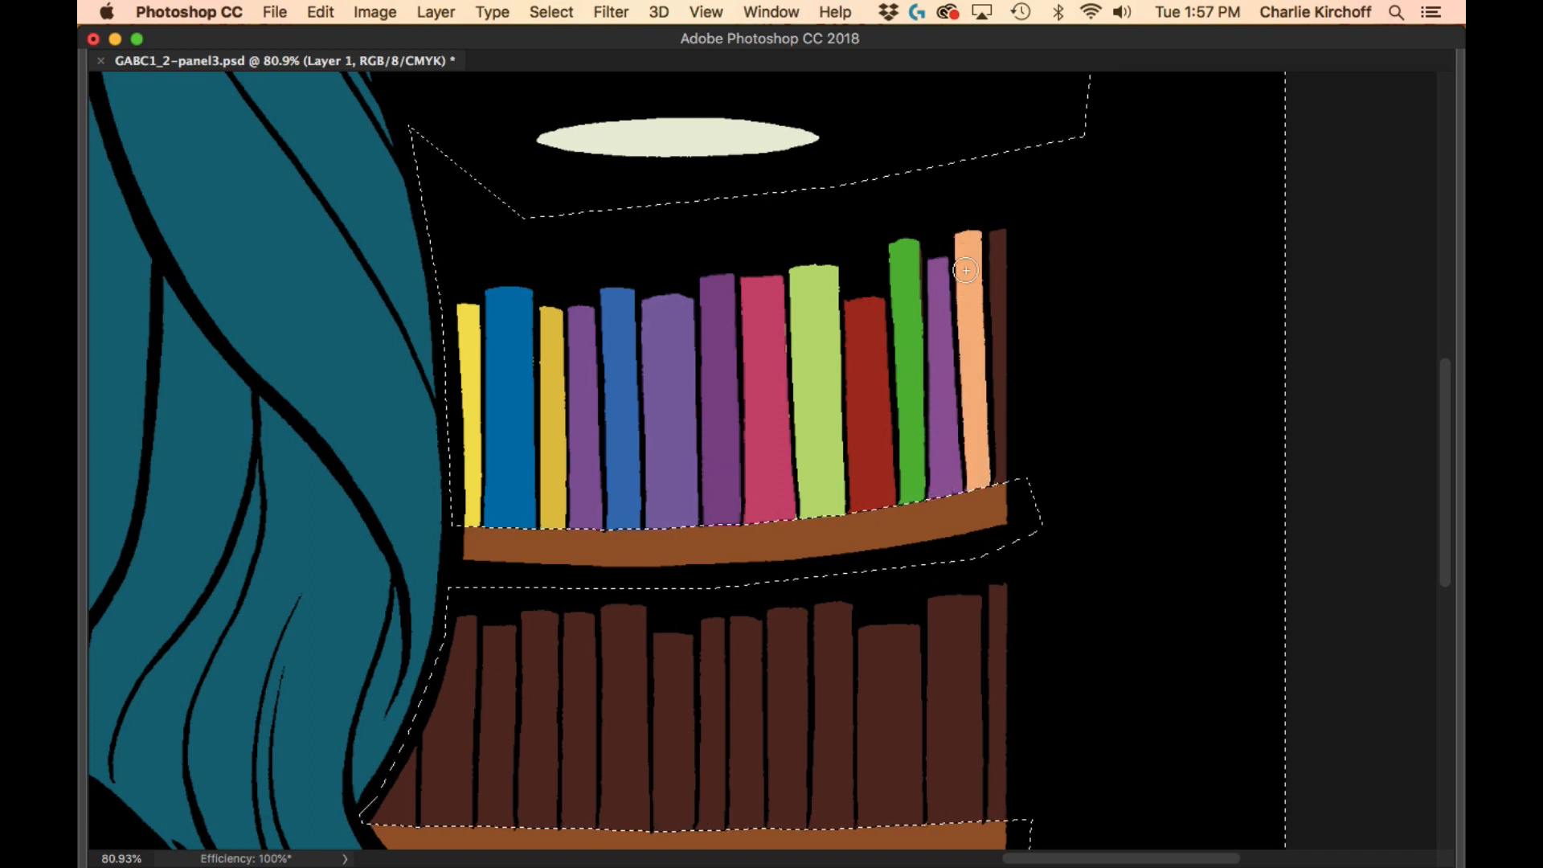
{"action": "mouse_move", "coordinate": [1013, 486]}
{"action": "left_mouse_down"}
{"action": "mouse_move", "coordinate": [1001, 254]}
{"action": "mouse_move", "coordinate": [1001, 346]}
{"action": "left_mouse_up"}
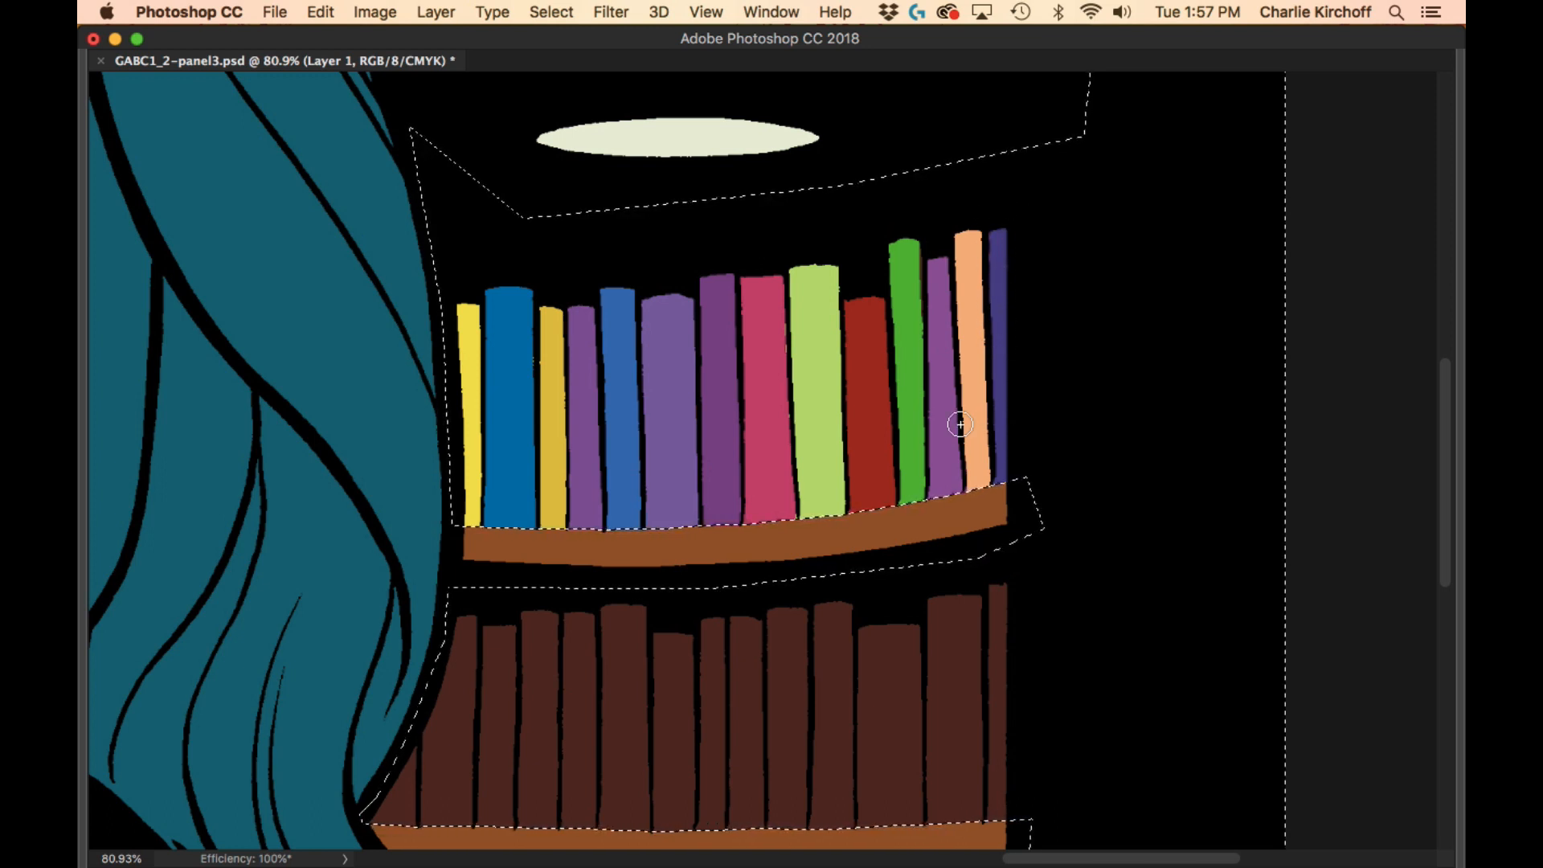
- Restore the panels and set the foreground colour to the pale yellow swatch (H 57, S 29, B 99)
{"action": "left_click_drag", "start_coordinate": [830, 730], "coordinate": [854, 442]}
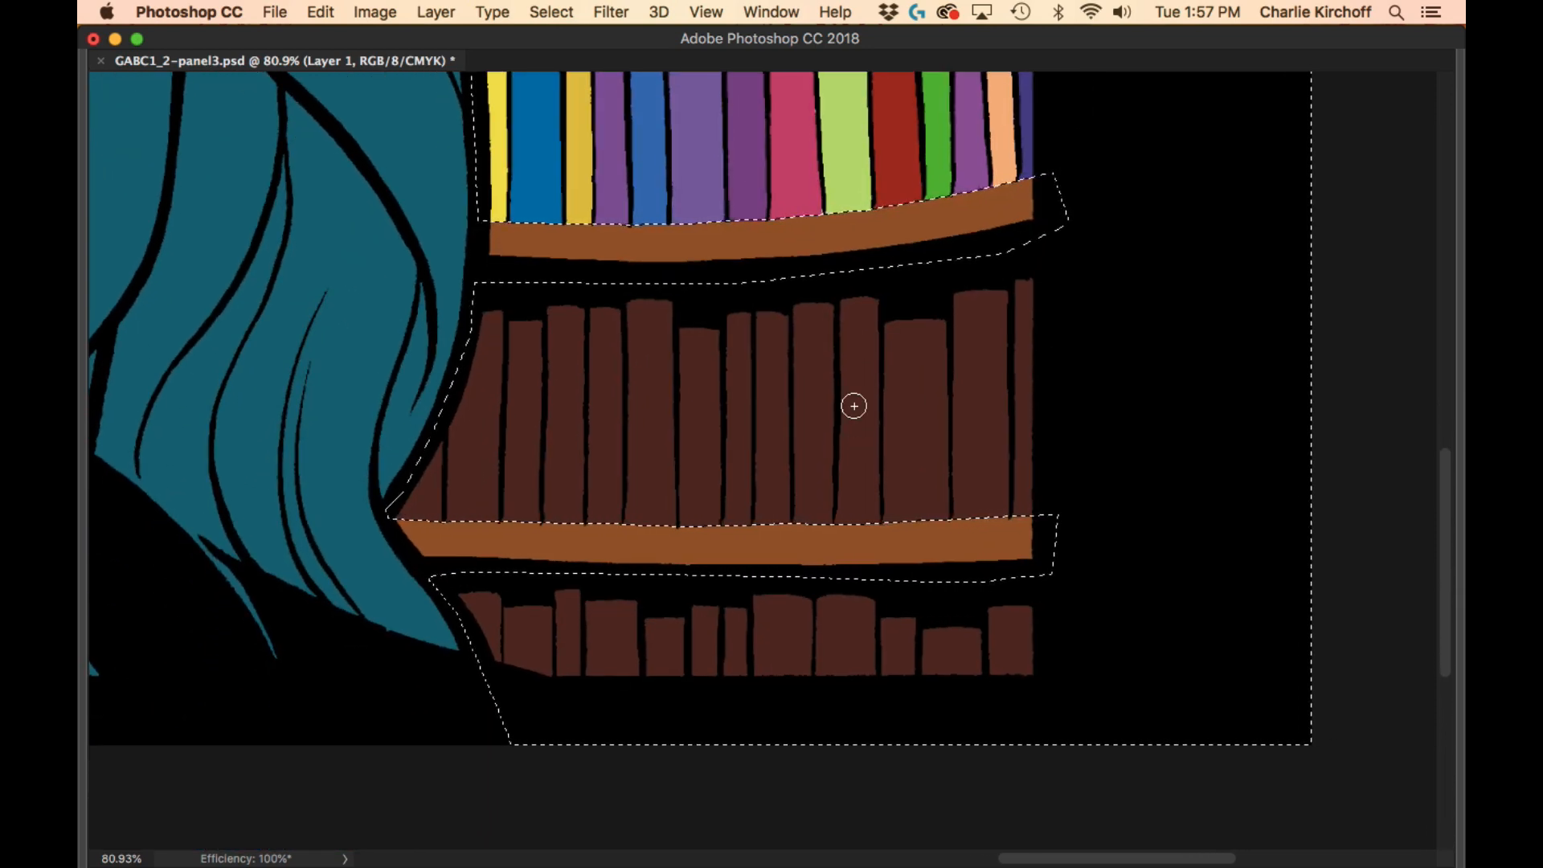
{"action": "key", "text": "Tab"}
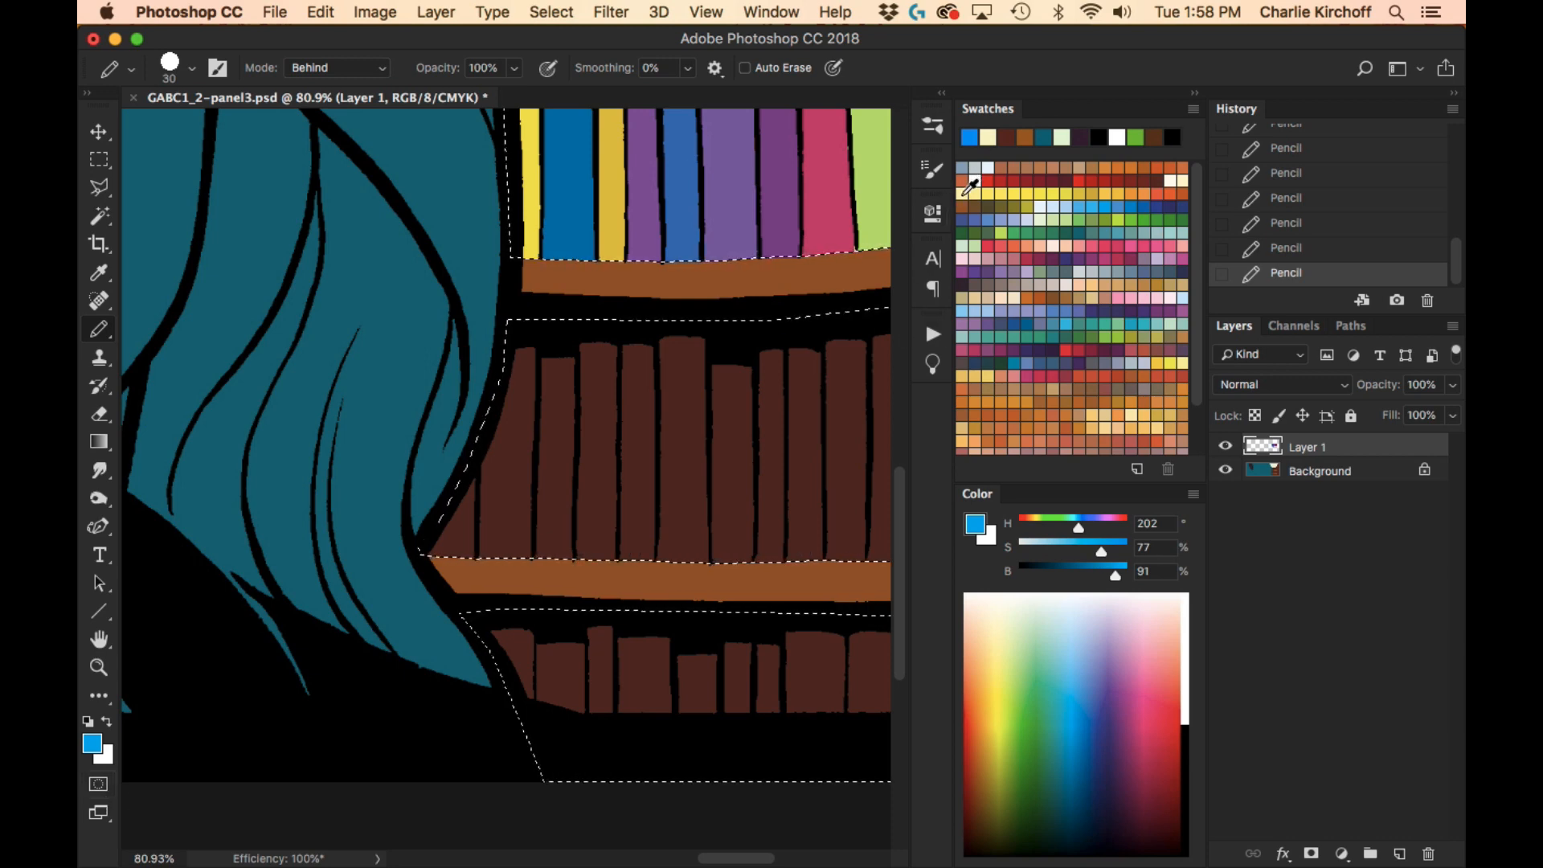
{"action": "left_click", "coordinate": [965, 185]}
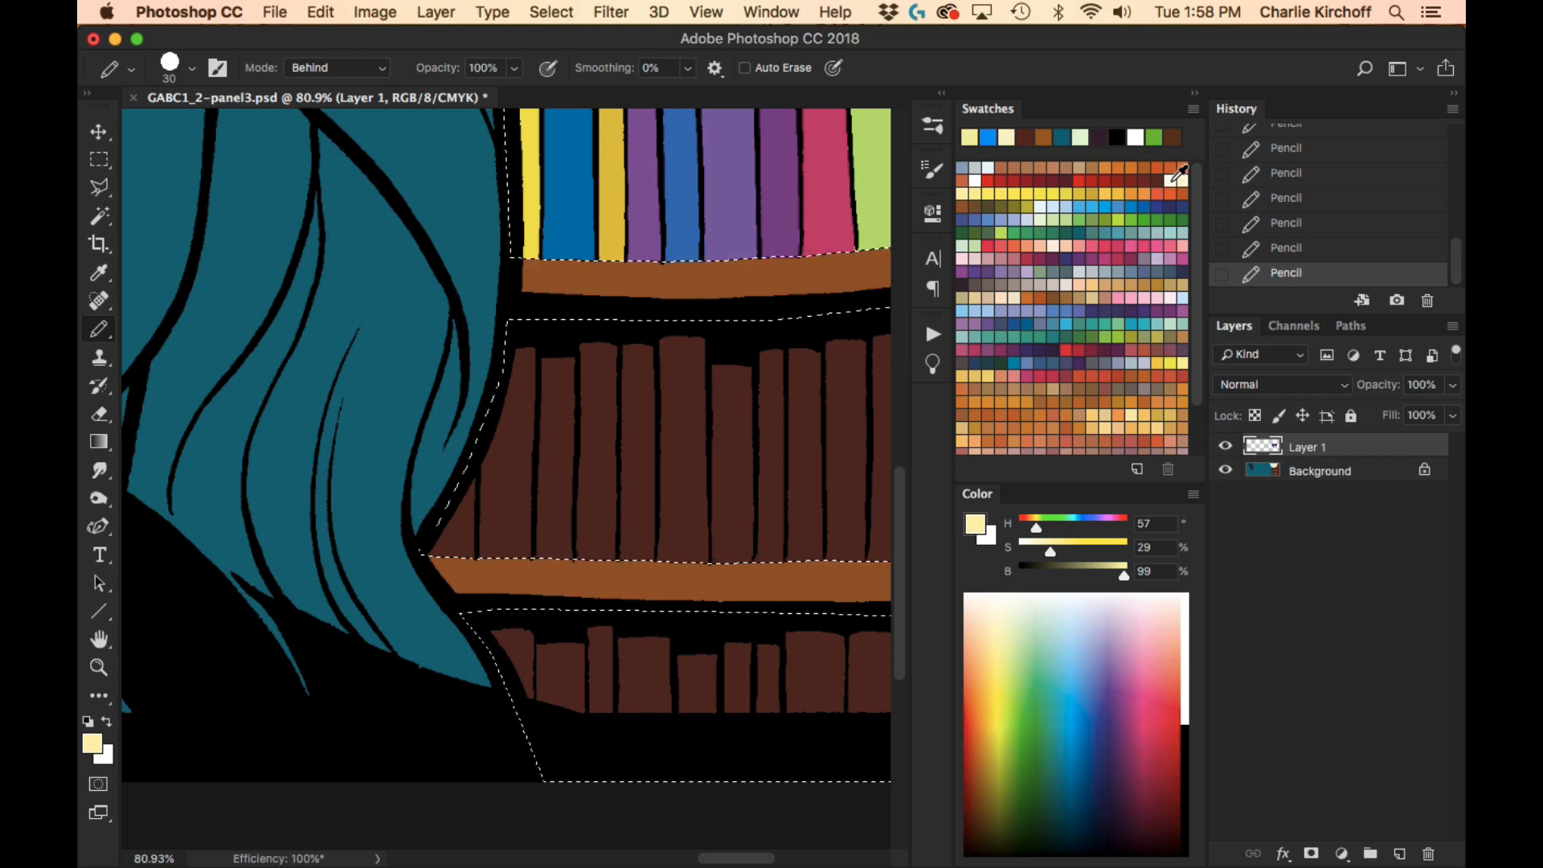
- Set the foreground colour to the off-white swatch (H 53, S 7, B 100), hide the panels and paint the first middle-shelf book
{"action": "left_click", "coordinate": [1179, 177]}
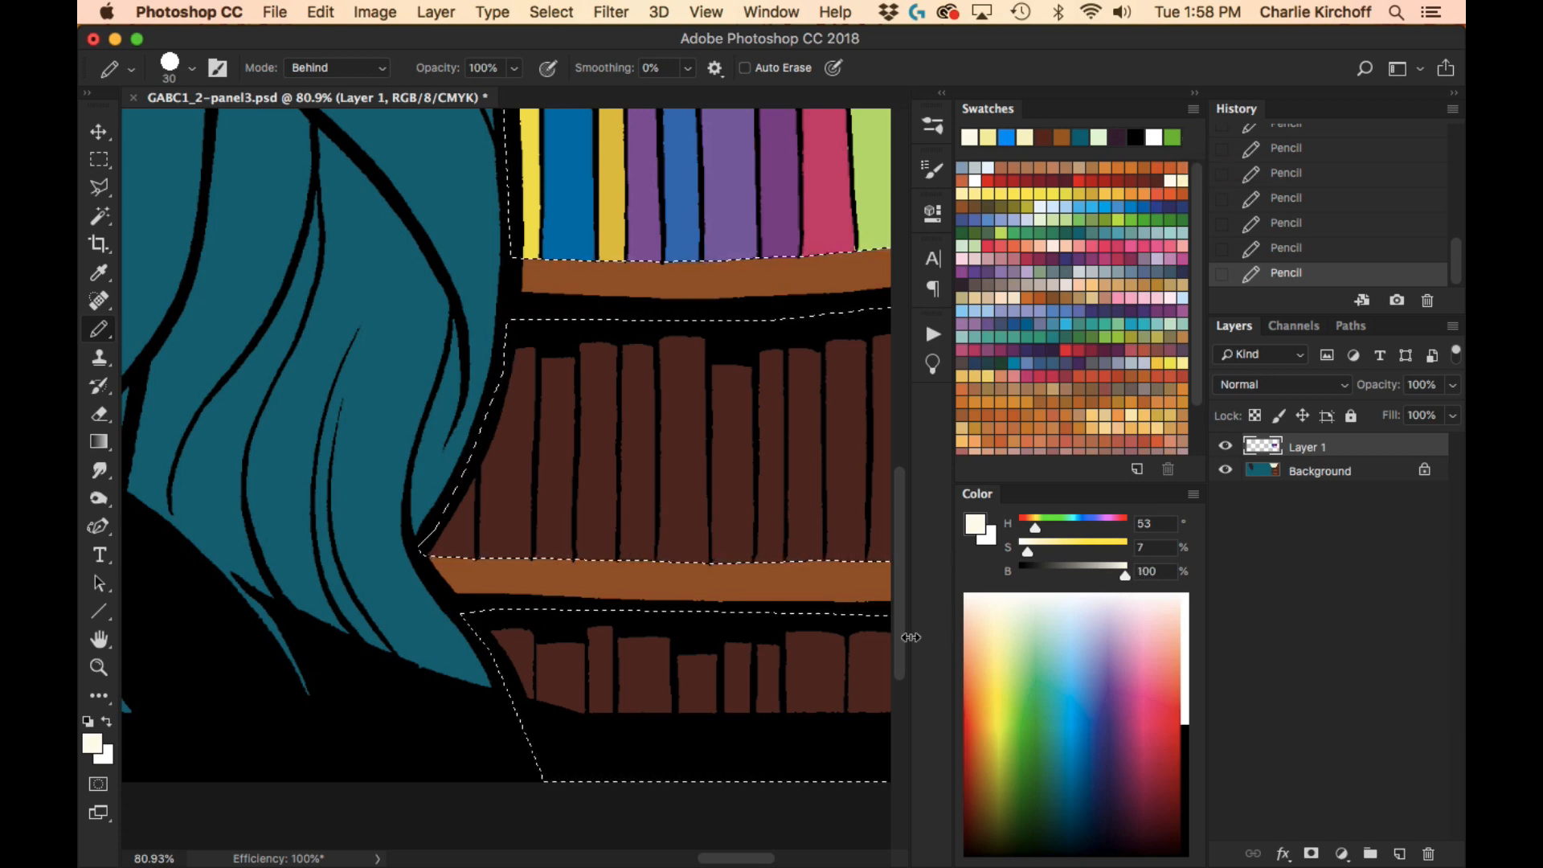
{"action": "key", "text": "Tab"}
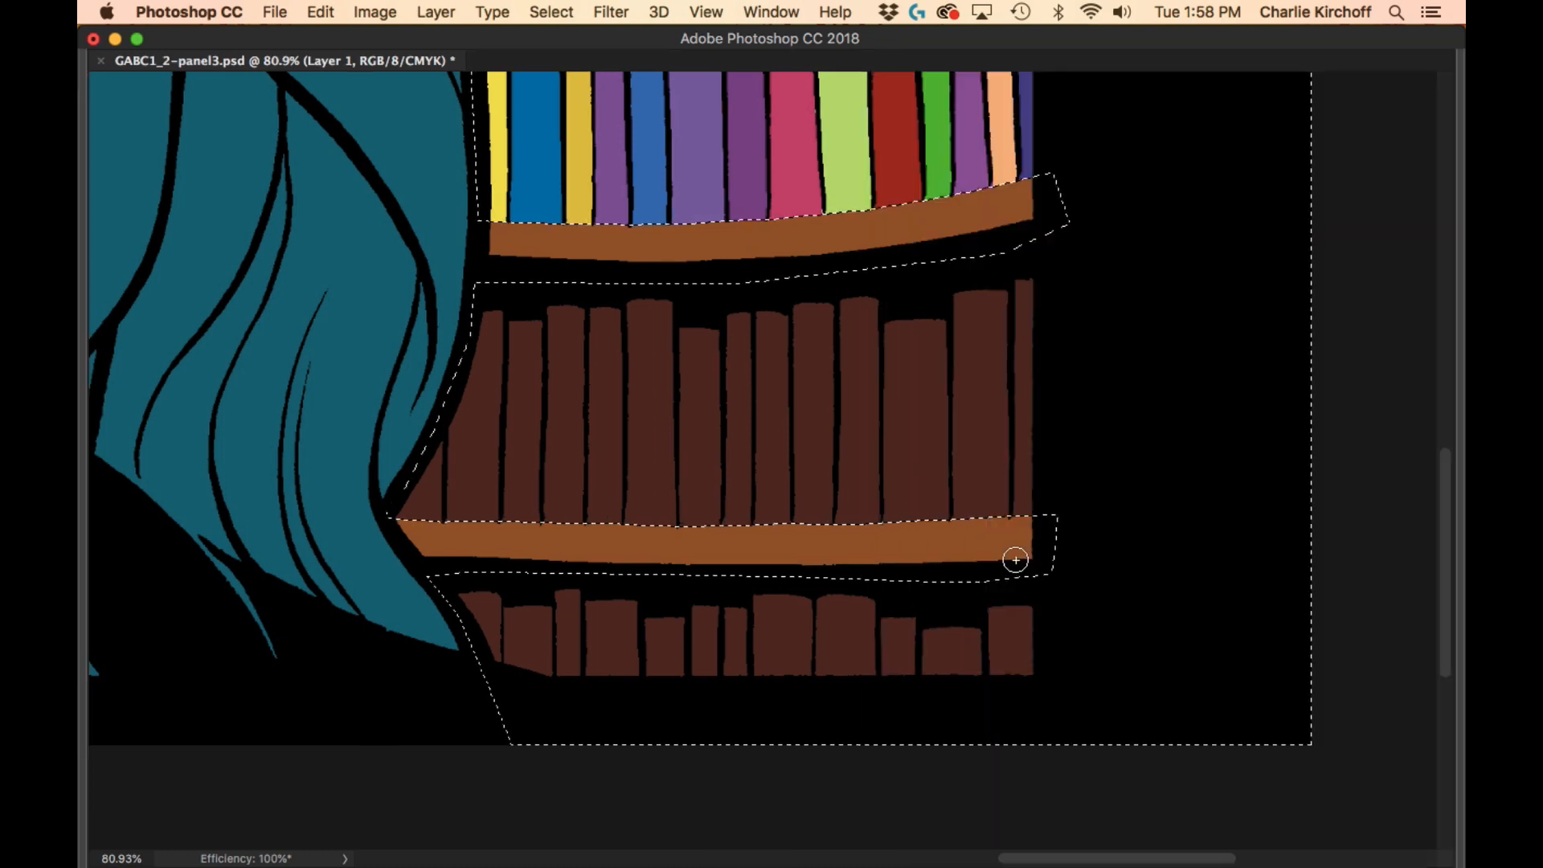
{"action": "left_click_drag", "start_coordinate": [541, 425], "coordinate": [602, 470]}
{"action": "left_click", "coordinate": [507, 563]}
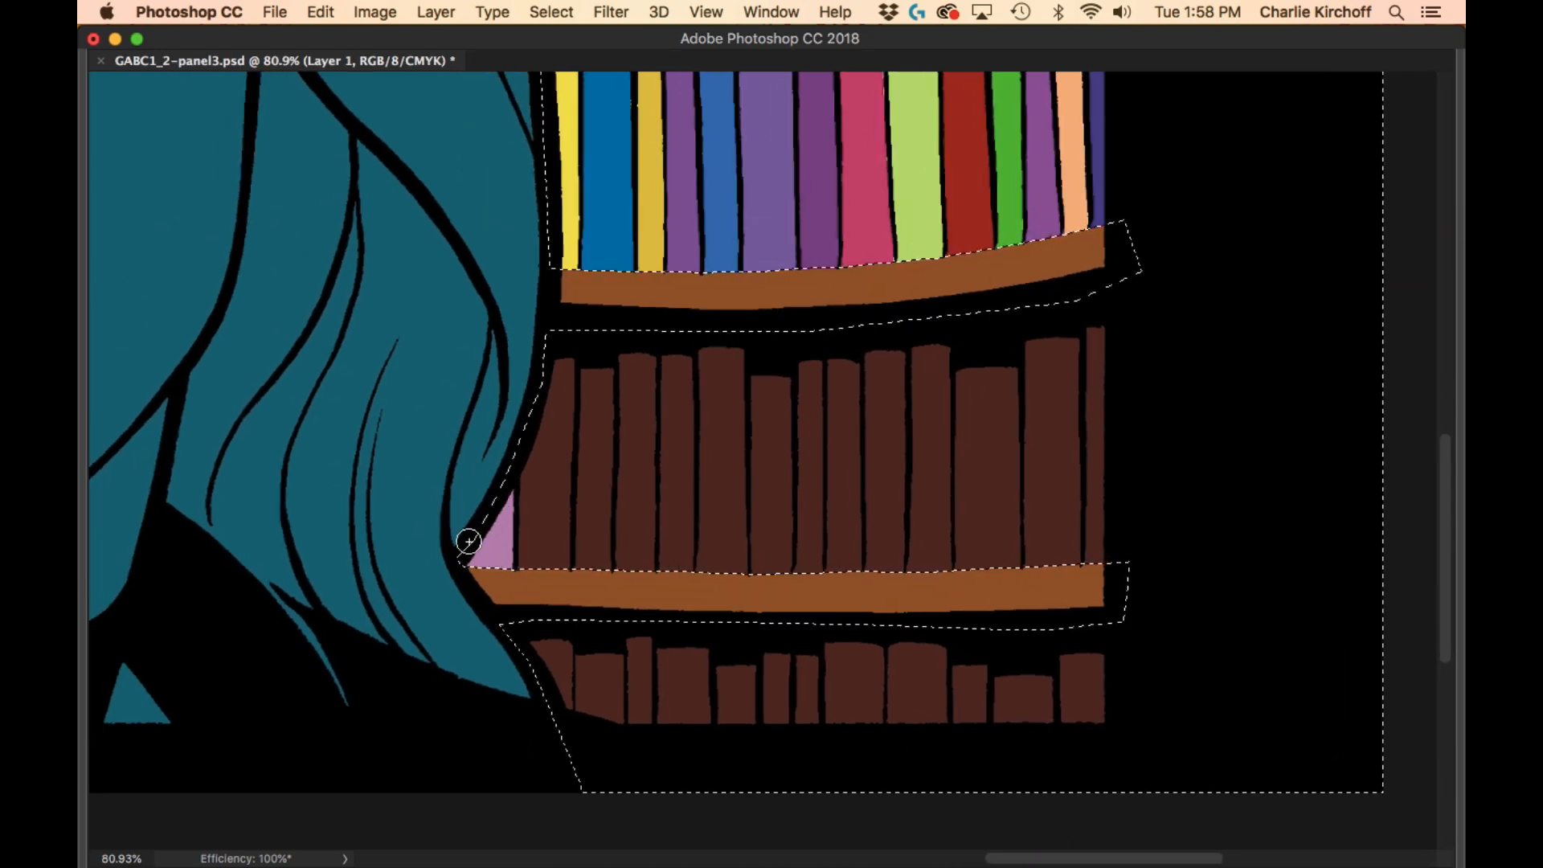
- Paint the second to sixth books on the middle shelf, using a separate stroke for each random pale colour
{"action": "mouse_move", "coordinate": [562, 568]}
{"action": "left_mouse_down"}
{"action": "mouse_move", "coordinate": [552, 441]}
{"action": "mouse_move", "coordinate": [565, 369]}
{"action": "left_mouse_up"}
{"action": "mouse_move", "coordinate": [534, 548]}
{"action": "left_mouse_down"}
{"action": "mouse_move", "coordinate": [533, 433]}
{"action": "mouse_move", "coordinate": [532, 509]}
{"action": "left_mouse_up"}
{"action": "mouse_move", "coordinate": [601, 568]}
{"action": "left_mouse_down"}
{"action": "mouse_move", "coordinate": [603, 377]}
{"action": "mouse_move", "coordinate": [592, 553]}
{"action": "mouse_move", "coordinate": [585, 519]}
{"action": "left_mouse_up"}
{"action": "mouse_move", "coordinate": [654, 566]}
{"action": "left_mouse_down"}
{"action": "mouse_move", "coordinate": [648, 354]}
{"action": "mouse_move", "coordinate": [638, 513]}
{"action": "mouse_move", "coordinate": [634, 391]}
{"action": "mouse_move", "coordinate": [621, 543]}
{"action": "mouse_move", "coordinate": [626, 383]}
{"action": "mouse_move", "coordinate": [622, 502]}
{"action": "left_mouse_up"}
{"action": "mouse_move", "coordinate": [682, 400]}
{"action": "left_mouse_down"}
{"action": "mouse_move", "coordinate": [669, 548]}
{"action": "mouse_move", "coordinate": [672, 377]}
{"action": "mouse_move", "coordinate": [663, 506]}
{"action": "left_mouse_up"}
{"action": "mouse_move", "coordinate": [738, 553]}
{"action": "left_mouse_down"}
{"action": "mouse_move", "coordinate": [733, 375]}
{"action": "mouse_move", "coordinate": [723, 562]}
{"action": "mouse_move", "coordinate": [726, 458]}
{"action": "mouse_move", "coordinate": [722, 556]}
{"action": "mouse_move", "coordinate": [704, 400]}
{"action": "mouse_move", "coordinate": [700, 562]}
{"action": "mouse_move", "coordinate": [710, 434]}
{"action": "left_mouse_up"}
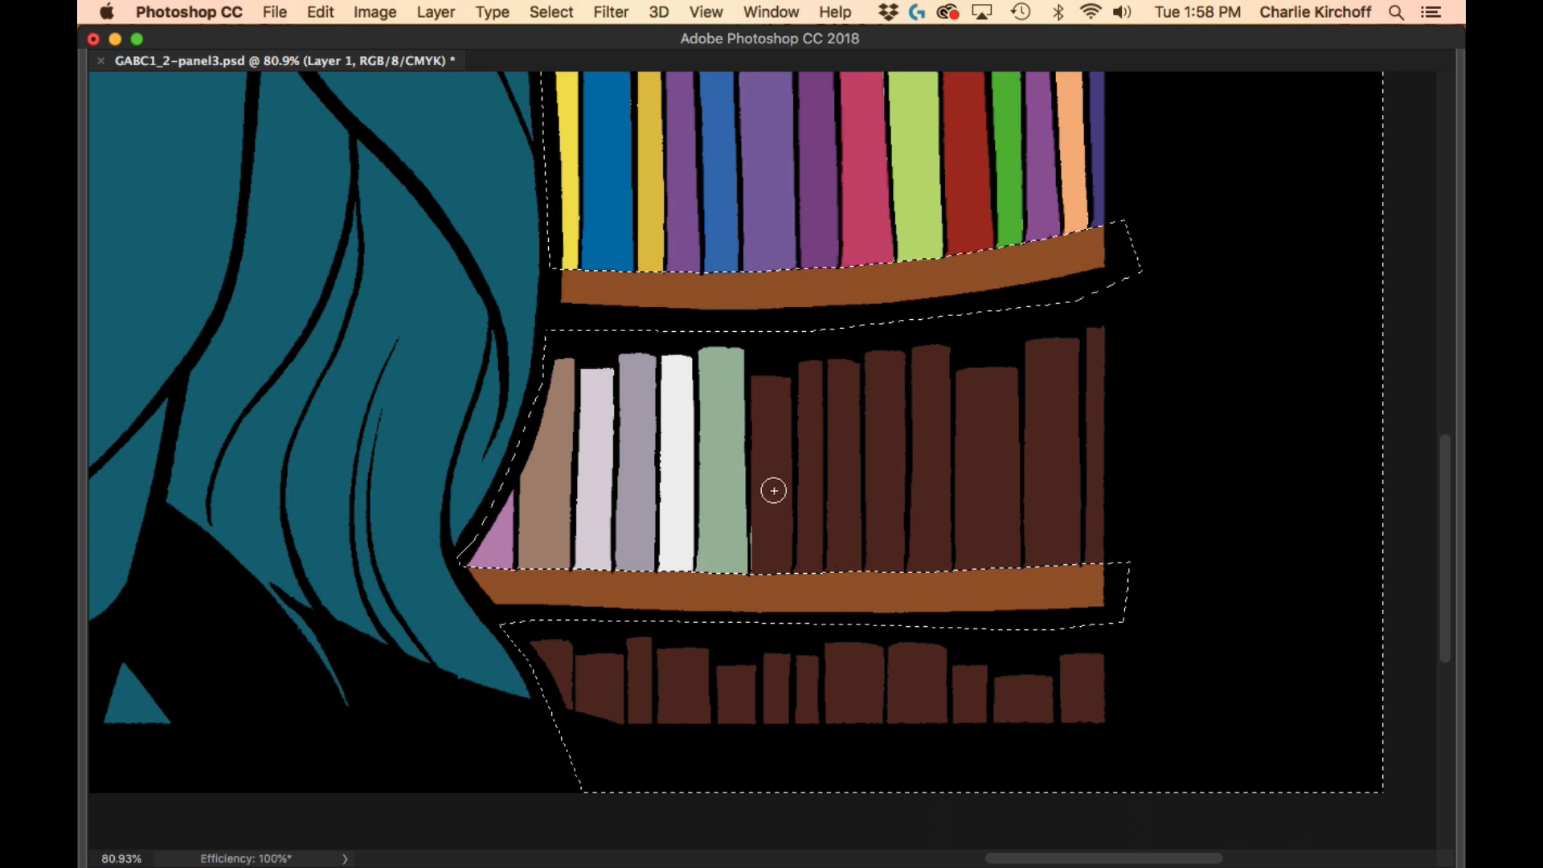
- Paint the seventh to eleventh books on the middle shelf in separate strokes for different random colours
{"action": "mouse_move", "coordinate": [785, 571]}
{"action": "left_mouse_down"}
{"action": "mouse_move", "coordinate": [783, 370]}
{"action": "mouse_move", "coordinate": [780, 548]}
{"action": "mouse_move", "coordinate": [772, 369]}
{"action": "mouse_move", "coordinate": [758, 545]}
{"action": "mouse_move", "coordinate": [754, 396]}
{"action": "left_mouse_up"}
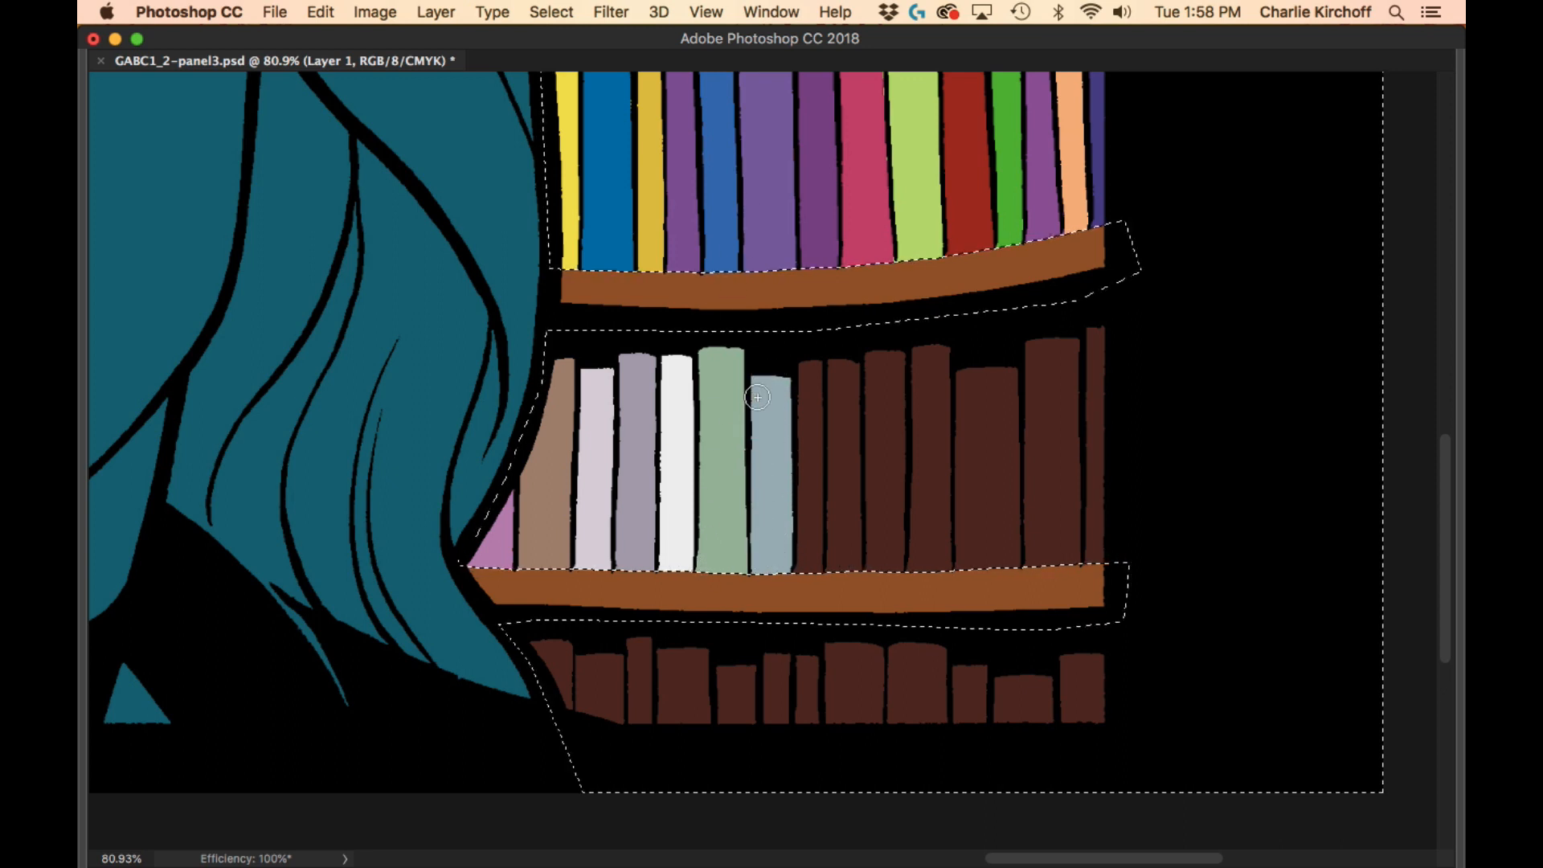
{"action": "mouse_move", "coordinate": [814, 572]}
{"action": "left_mouse_down"}
{"action": "mouse_move", "coordinate": [813, 363]}
{"action": "mouse_move", "coordinate": [801, 558]}
{"action": "mouse_move", "coordinate": [851, 574]}
{"action": "mouse_move", "coordinate": [844, 359]}
{"action": "mouse_move", "coordinate": [845, 549]}
{"action": "mouse_move", "coordinate": [826, 369]}
{"action": "mouse_move", "coordinate": [840, 358]}
{"action": "left_mouse_up"}
{"action": "mouse_move", "coordinate": [893, 572]}
{"action": "left_mouse_down"}
{"action": "mouse_move", "coordinate": [894, 362]}
{"action": "mouse_move", "coordinate": [878, 554]}
{"action": "mouse_move", "coordinate": [870, 369]}
{"action": "mouse_move", "coordinate": [873, 422]}
{"action": "left_mouse_up"}
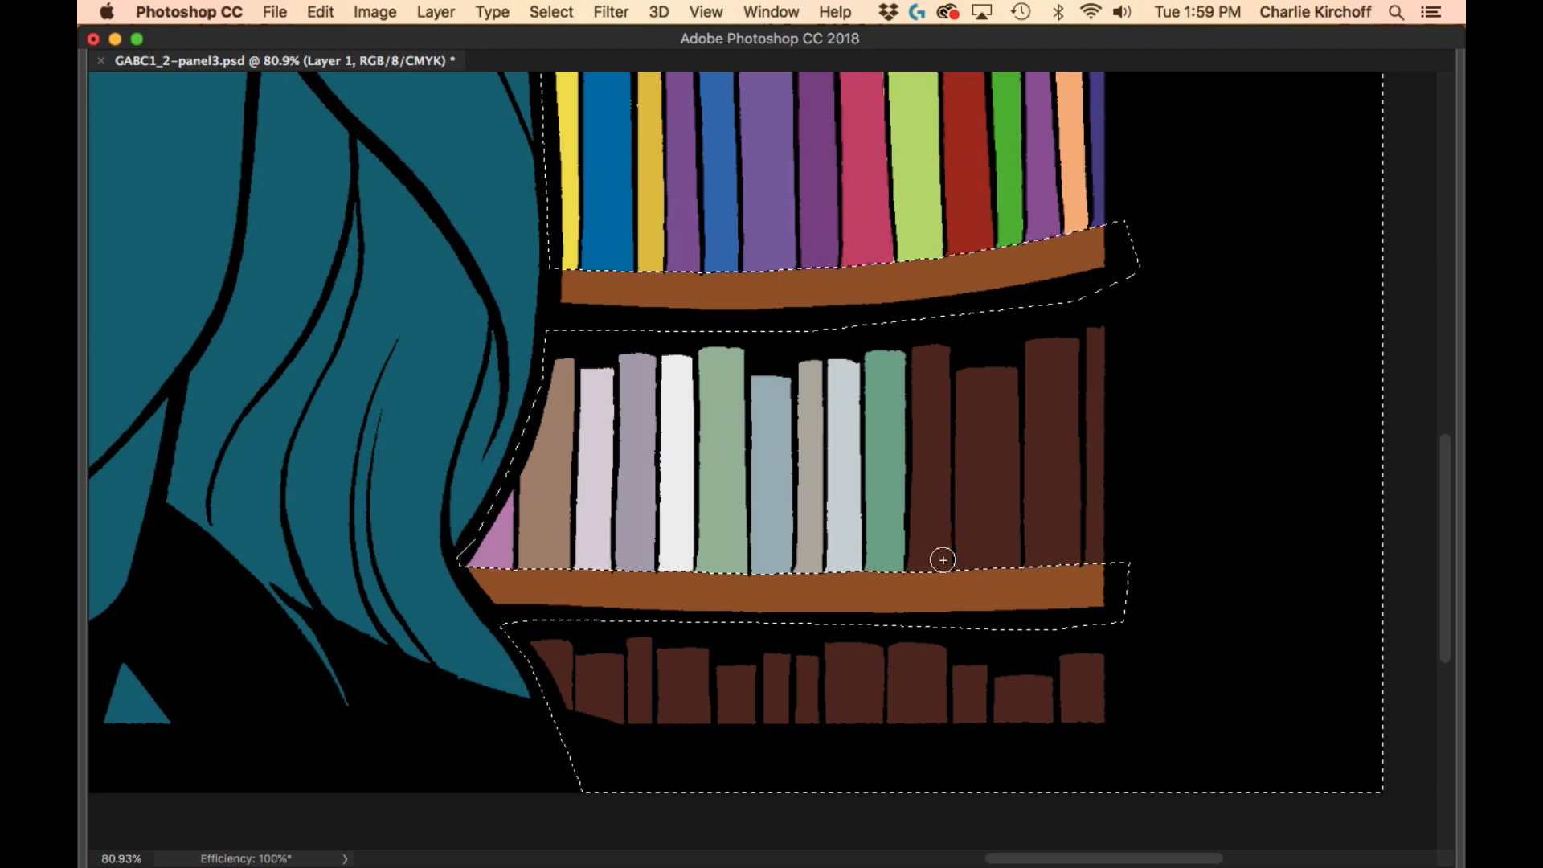
{"action": "mouse_move", "coordinate": [939, 566]}
{"action": "left_mouse_down"}
{"action": "mouse_move", "coordinate": [940, 371]}
{"action": "mouse_move", "coordinate": [932, 564]}
{"action": "mouse_move", "coordinate": [924, 375]}
{"action": "mouse_move", "coordinate": [912, 577]}
{"action": "left_mouse_up"}
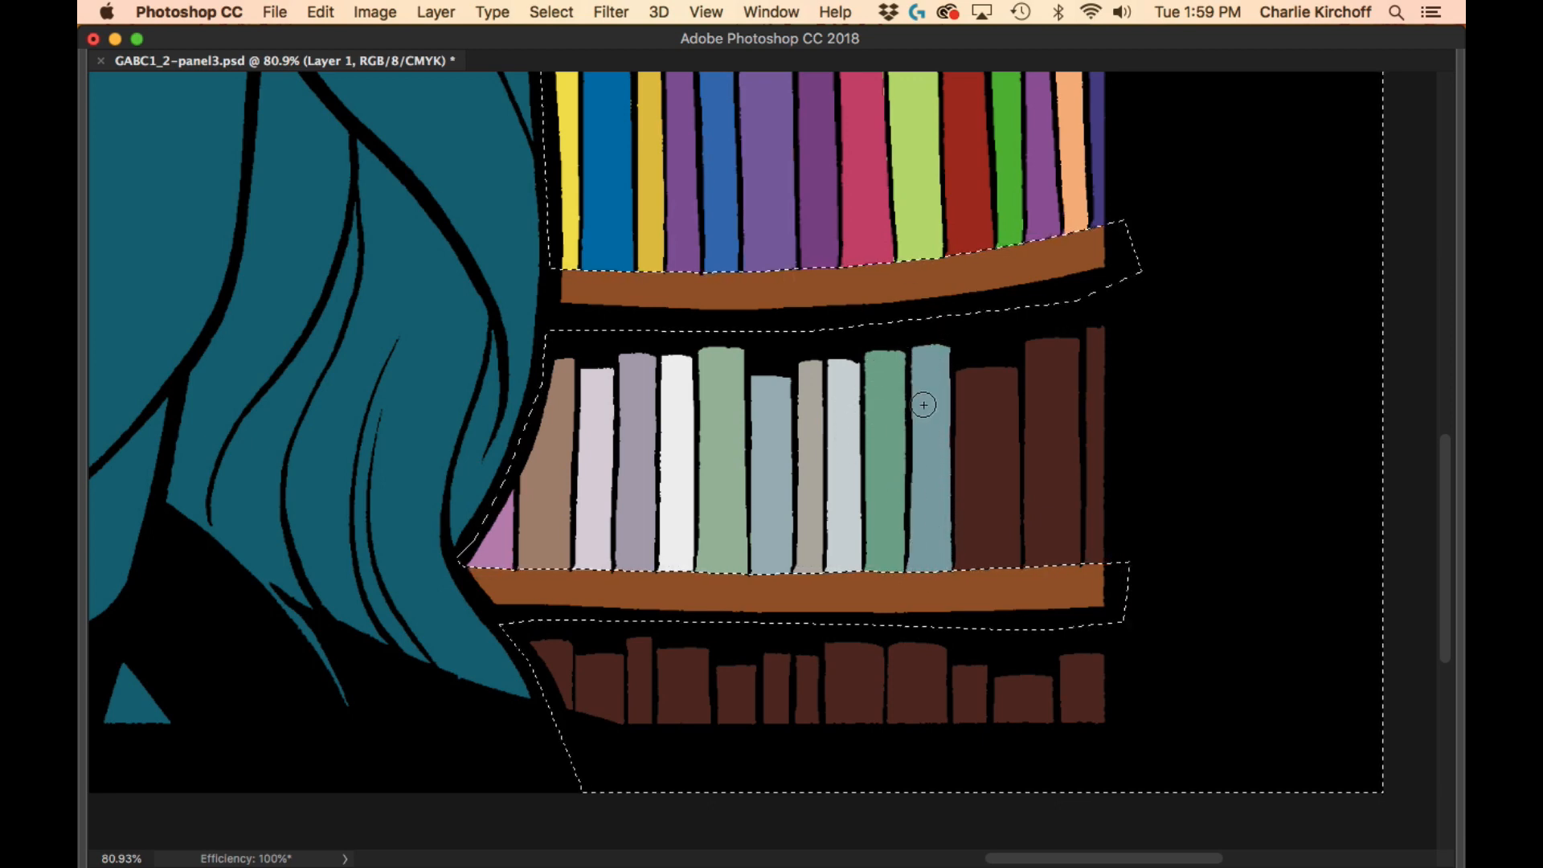
- Paint the last three books on the middle shelf, each in its own random colour
{"action": "left_click_drag", "start_coordinate": [1012, 568], "coordinate": [1008, 370]}
{"action": "mouse_move", "coordinate": [1003, 487]}
{"action": "left_mouse_down"}
{"action": "mouse_move", "coordinate": [989, 368]}
{"action": "mouse_move", "coordinate": [987, 548]}
{"action": "mouse_move", "coordinate": [974, 452]}
{"action": "mouse_move", "coordinate": [965, 556]}
{"action": "mouse_move", "coordinate": [959, 399]}
{"action": "left_mouse_up"}
{"action": "key", "text": "x"}
{"action": "mouse_move", "coordinate": [1072, 566]}
{"action": "left_mouse_down"}
{"action": "mouse_move", "coordinate": [1073, 343]}
{"action": "mouse_move", "coordinate": [1066, 564]}
{"action": "mouse_move", "coordinate": [1053, 350]}
{"action": "mouse_move", "coordinate": [1046, 561]}
{"action": "mouse_move", "coordinate": [1037, 403]}
{"action": "mouse_move", "coordinate": [1031, 565]}
{"action": "mouse_move", "coordinate": [1020, 358]}
{"action": "left_mouse_up"}
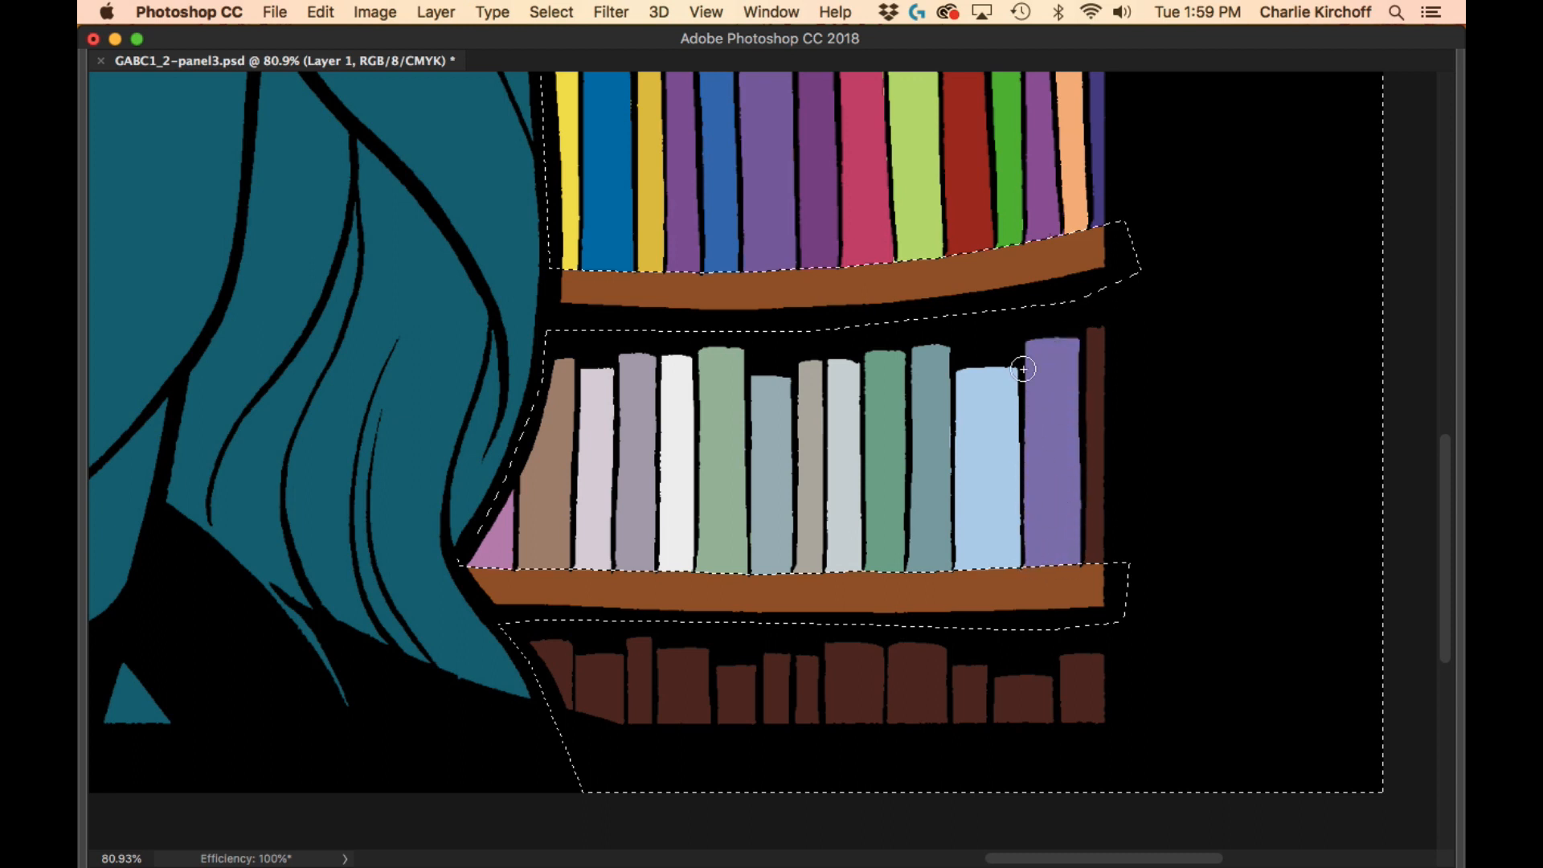
{"action": "mouse_move", "coordinate": [1102, 567]}
{"action": "left_mouse_down"}
{"action": "mouse_move", "coordinate": [1100, 323]}
{"action": "mouse_move", "coordinate": [1083, 522]}
{"action": "mouse_move", "coordinate": [1091, 410]}
{"action": "left_mouse_up"}
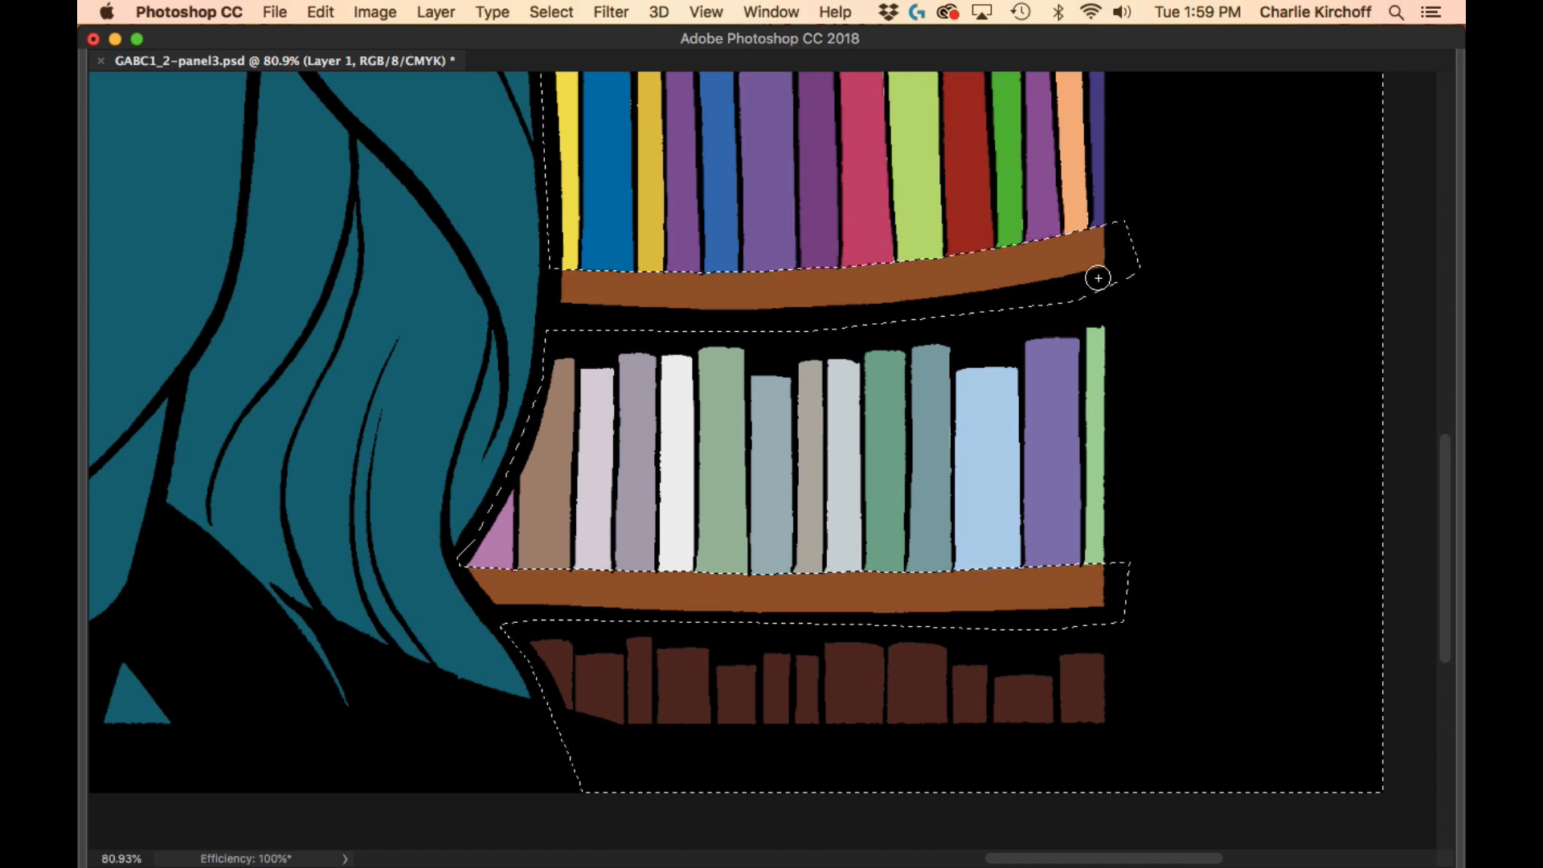
- Restore the panels, set the foreground colour to the dark brown swatch (H 12, S 50, B 33) and hide the panels again
{"action": "key", "text": "Tab"}
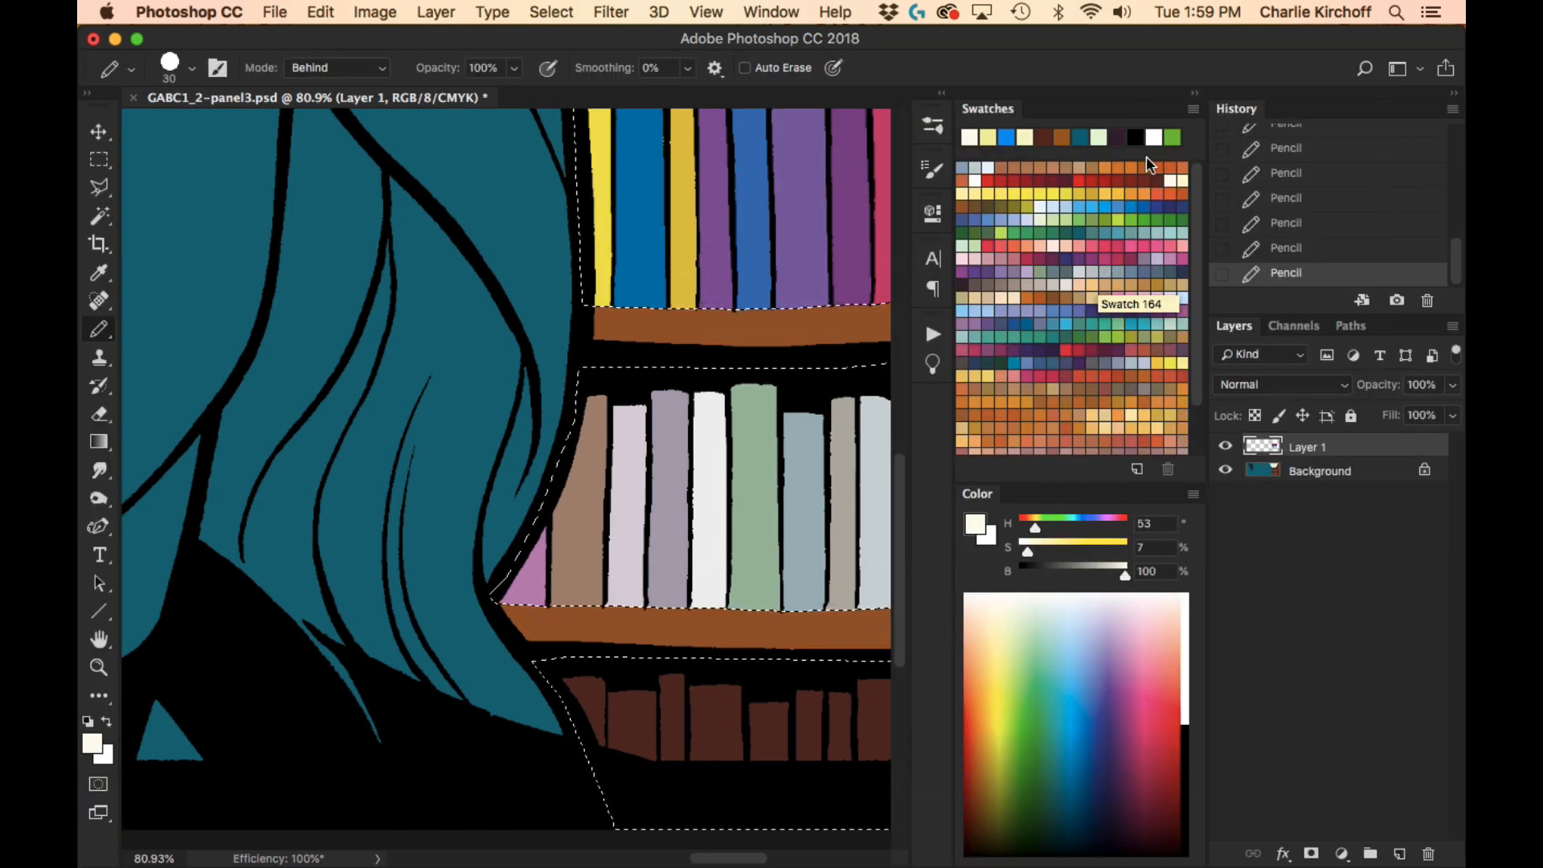
{"action": "left_click", "coordinate": [1156, 183]}
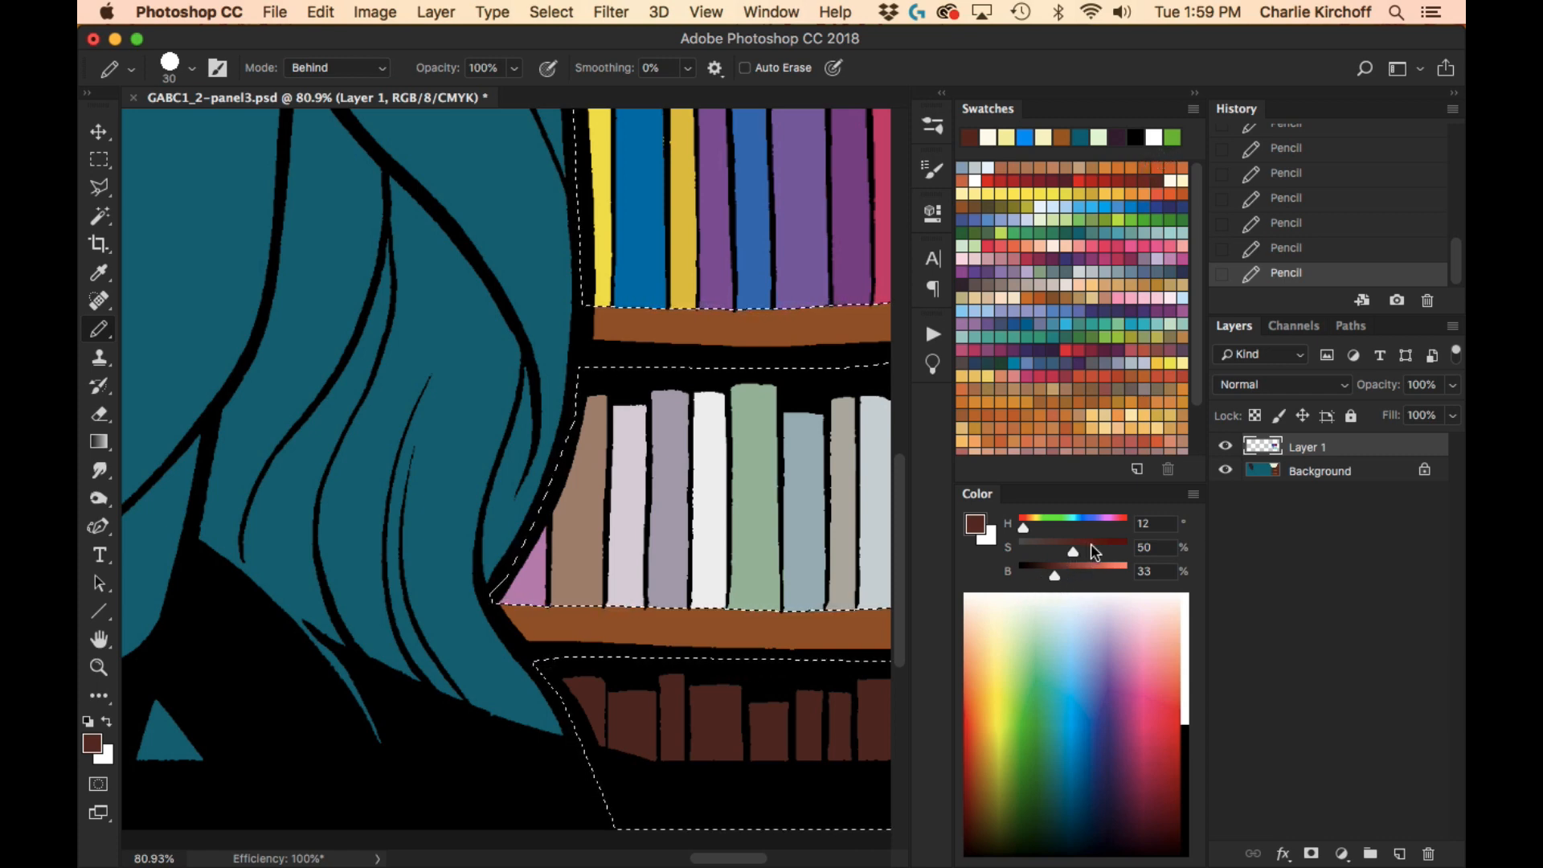
{"action": "key", "text": "Tab"}
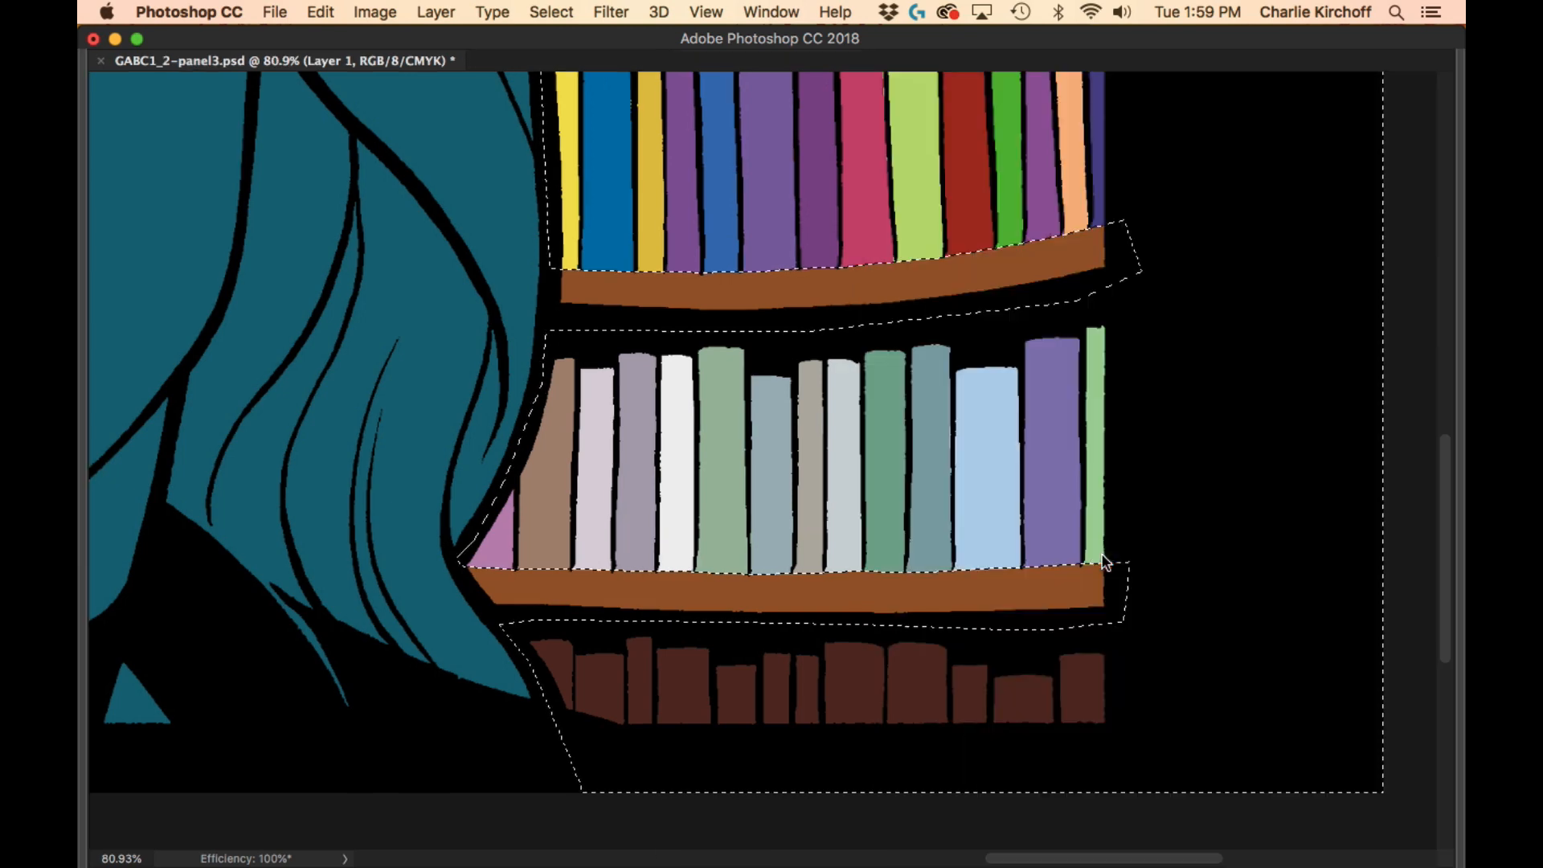
- Paint the first six books on the bottom shelf with separate strokes in random dark colours
{"action": "scroll", "coordinate": [792, 648], "scroll_direction": "down", "scroll_amount": 5}
{"action": "scroll", "coordinate": [792, 648], "scroll_direction": "left", "scroll_amount": 5}
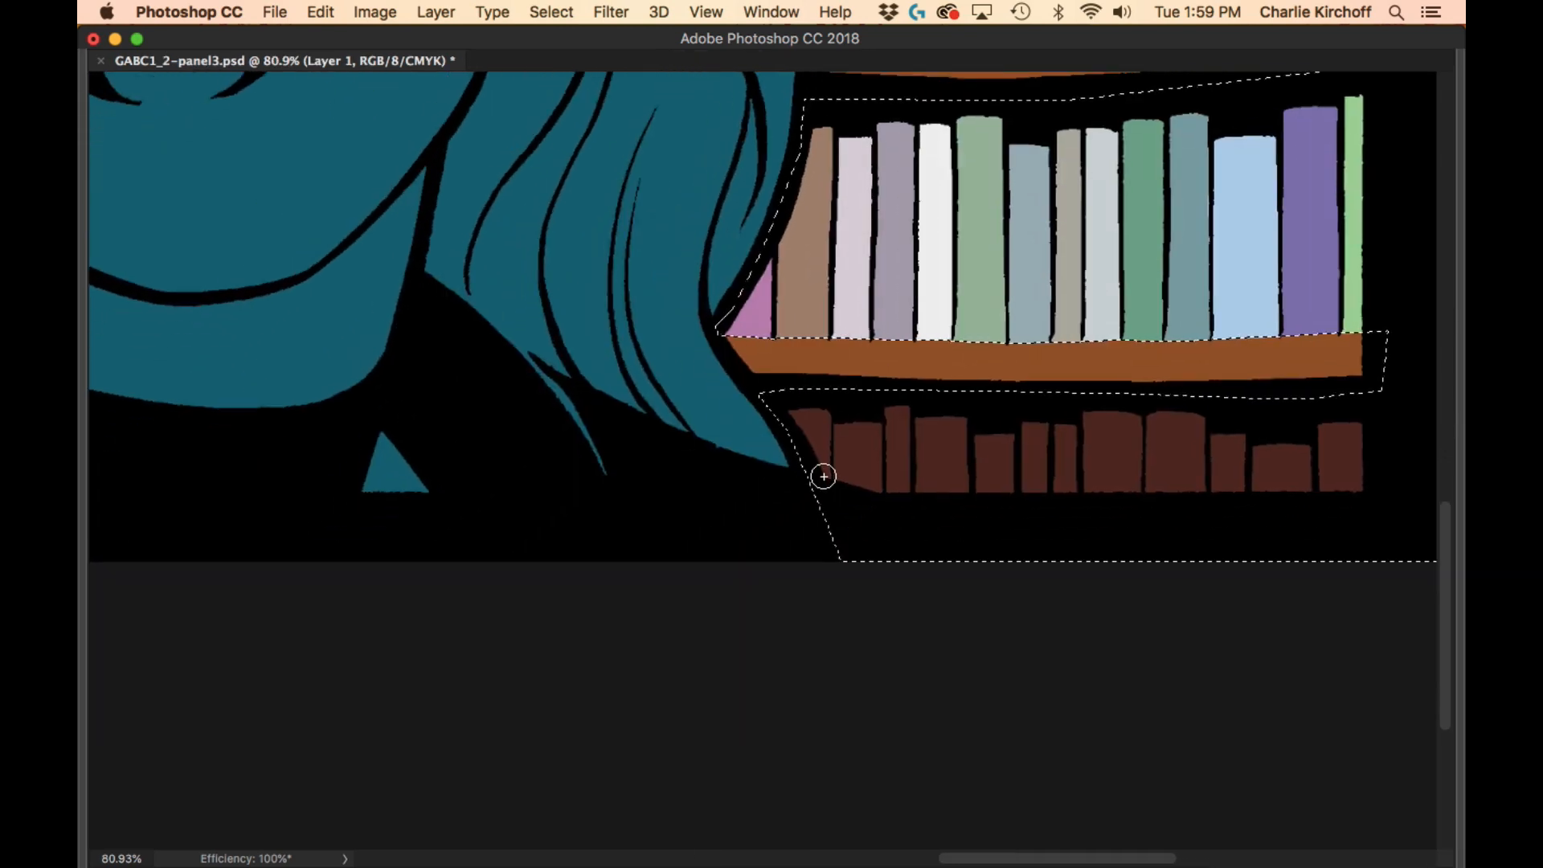
{"action": "mouse_move", "coordinate": [824, 476]}
{"action": "left_mouse_down"}
{"action": "mouse_move", "coordinate": [821, 394]}
{"action": "mouse_move", "coordinate": [798, 433]}
{"action": "mouse_move", "coordinate": [785, 378]}
{"action": "left_mouse_up"}
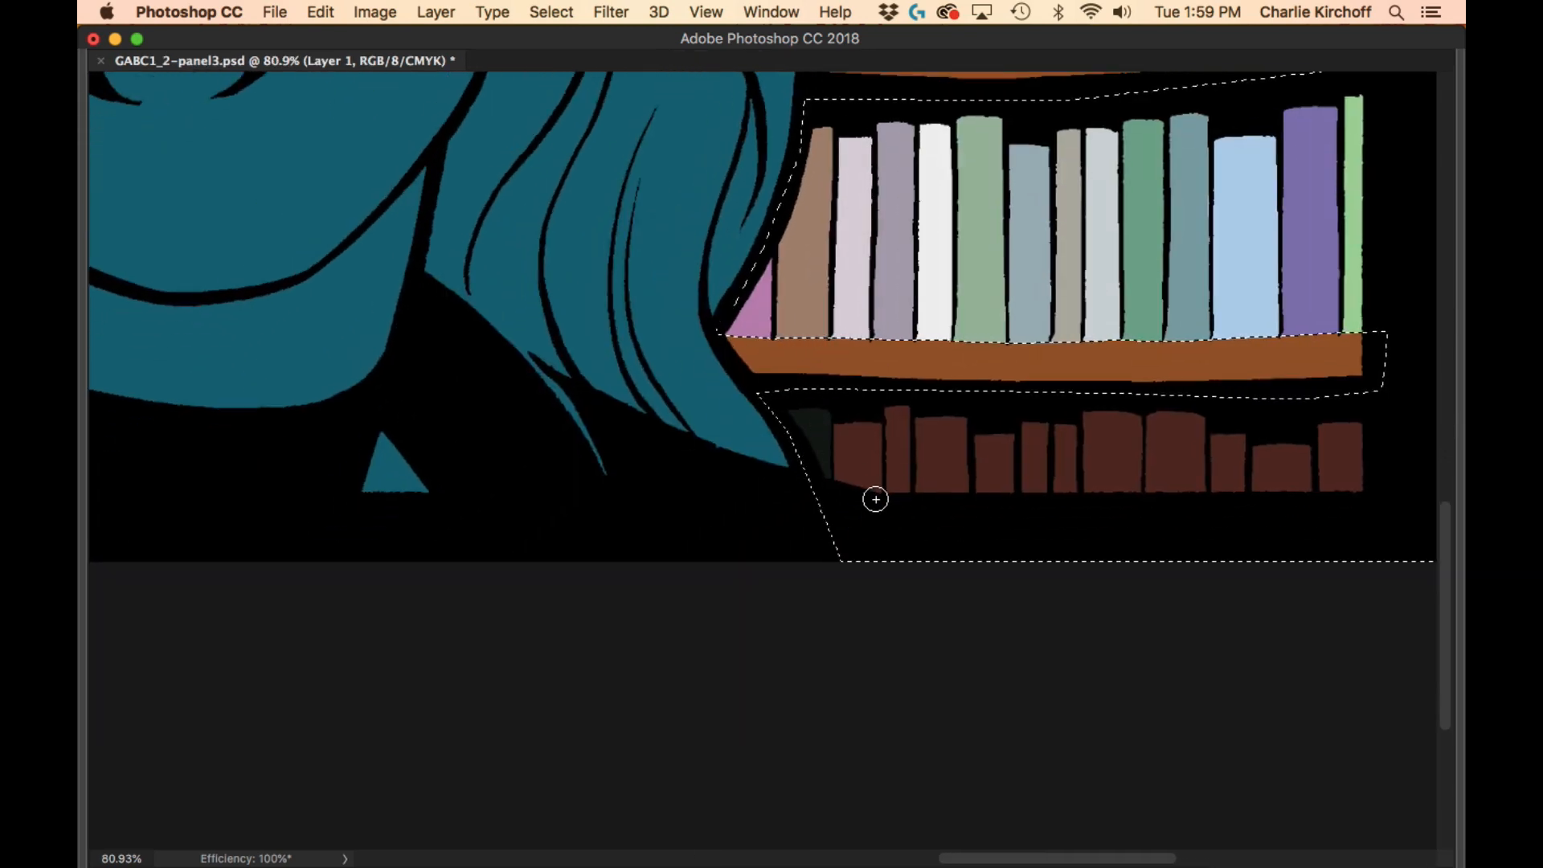
{"action": "mouse_move", "coordinate": [875, 492]}
{"action": "left_mouse_down"}
{"action": "mouse_move", "coordinate": [874, 429]}
{"action": "mouse_move", "coordinate": [867, 495]}
{"action": "mouse_move", "coordinate": [845, 429]}
{"action": "mouse_move", "coordinate": [841, 465]}
{"action": "mouse_move", "coordinate": [840, 423]}
{"action": "left_mouse_up"}
{"action": "mouse_move", "coordinate": [903, 495]}
{"action": "left_mouse_down"}
{"action": "mouse_move", "coordinate": [900, 399]}
{"action": "mouse_move", "coordinate": [892, 434]}
{"action": "mouse_move", "coordinate": [960, 476]}
{"action": "mouse_move", "coordinate": [931, 460]}
{"action": "mouse_move", "coordinate": [924, 477]}
{"action": "mouse_move", "coordinate": [920, 458]}
{"action": "left_mouse_up"}
{"action": "mouse_move", "coordinate": [1004, 494]}
{"action": "left_mouse_down"}
{"action": "mouse_move", "coordinate": [1010, 425]}
{"action": "mouse_move", "coordinate": [1000, 462]}
{"action": "mouse_move", "coordinate": [989, 436]}
{"action": "mouse_move", "coordinate": [980, 469]}
{"action": "mouse_move", "coordinate": [1039, 462]}
{"action": "mouse_move", "coordinate": [1037, 416]}
{"action": "mouse_move", "coordinate": [1026, 448]}
{"action": "left_mouse_up"}
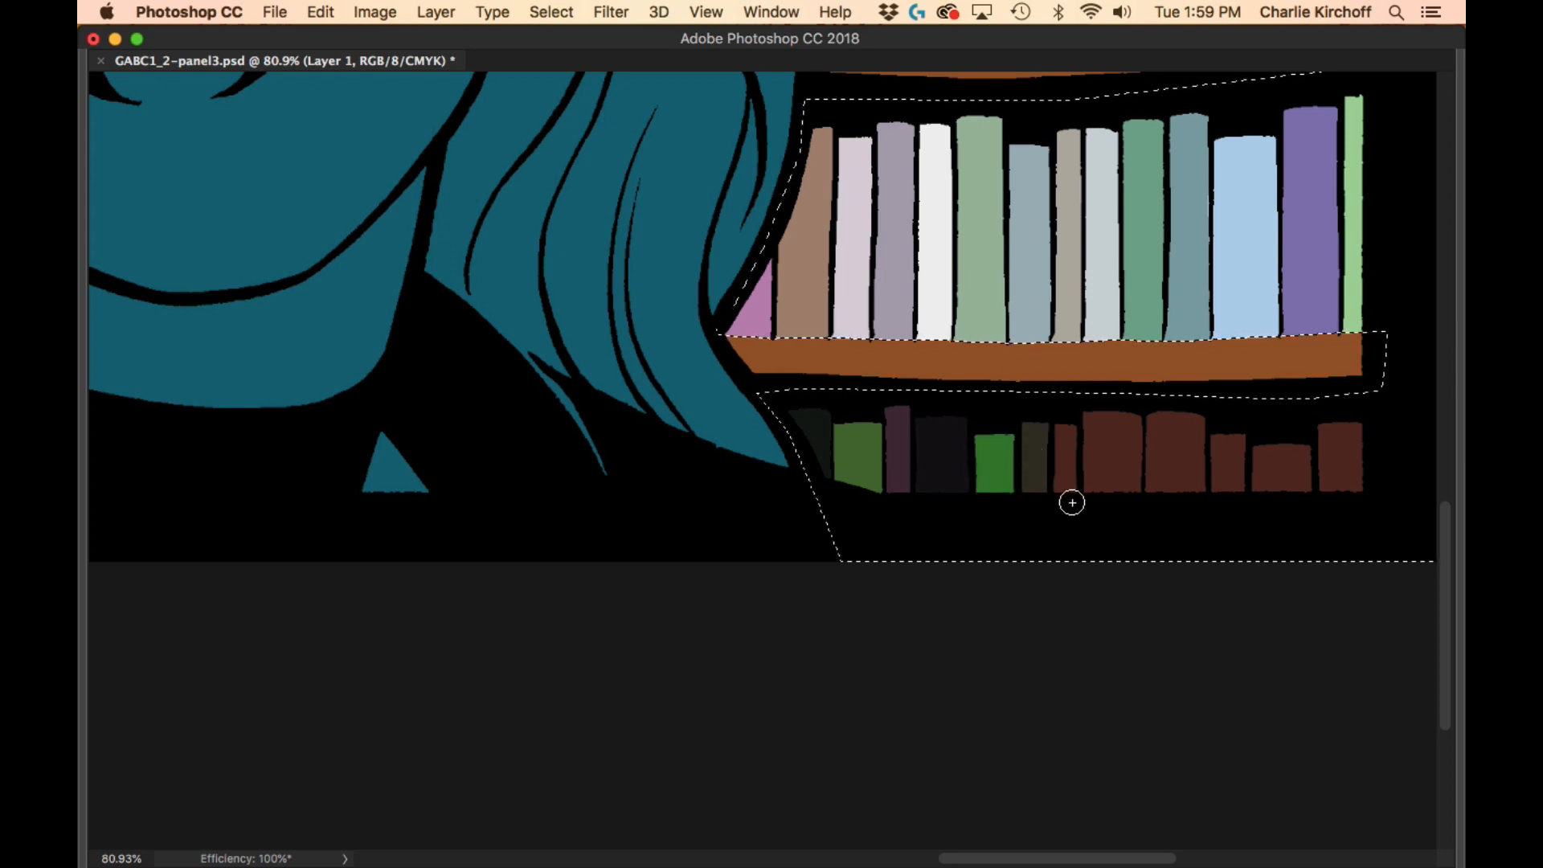
- Paint the remaining bottom-shelf books, from the seventh to the last, with a separate stroke for each random colour
{"action": "mouse_move", "coordinate": [1071, 503]}
{"action": "left_mouse_down"}
{"action": "mouse_move", "coordinate": [1063, 446]}
{"action": "mouse_move", "coordinate": [1029, 499]}
{"action": "mouse_move", "coordinate": [842, 561]}
{"action": "left_mouse_up"}
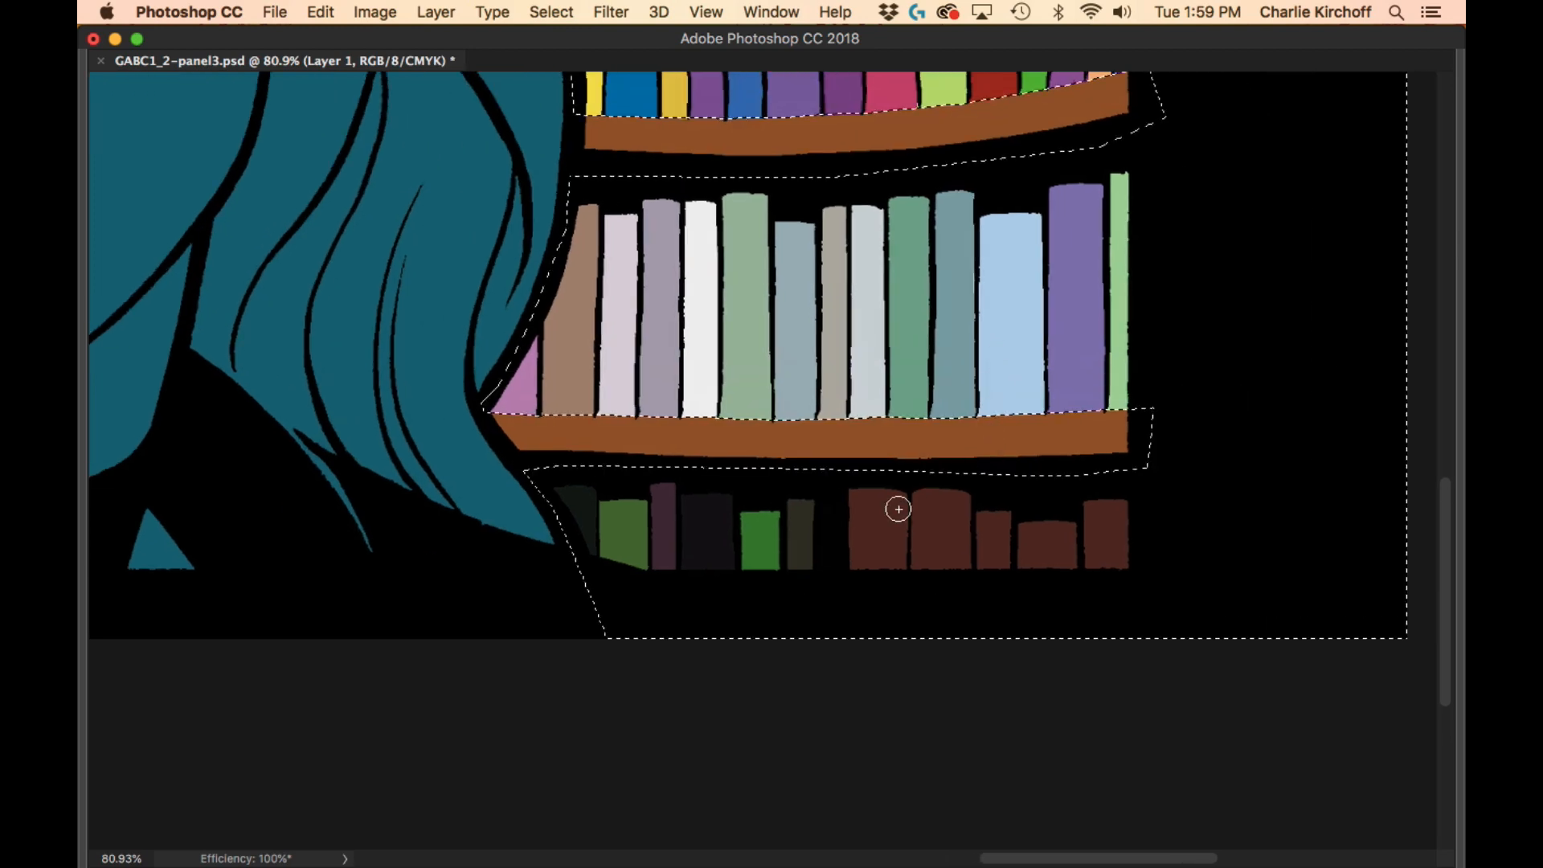
{"action": "mouse_move", "coordinate": [897, 509]}
{"action": "left_mouse_down"}
{"action": "mouse_move", "coordinate": [899, 568]}
{"action": "mouse_move", "coordinate": [896, 487]}
{"action": "mouse_move", "coordinate": [886, 563]}
{"action": "mouse_move", "coordinate": [865, 516]}
{"action": "mouse_move", "coordinate": [857, 547]}
{"action": "left_mouse_up"}
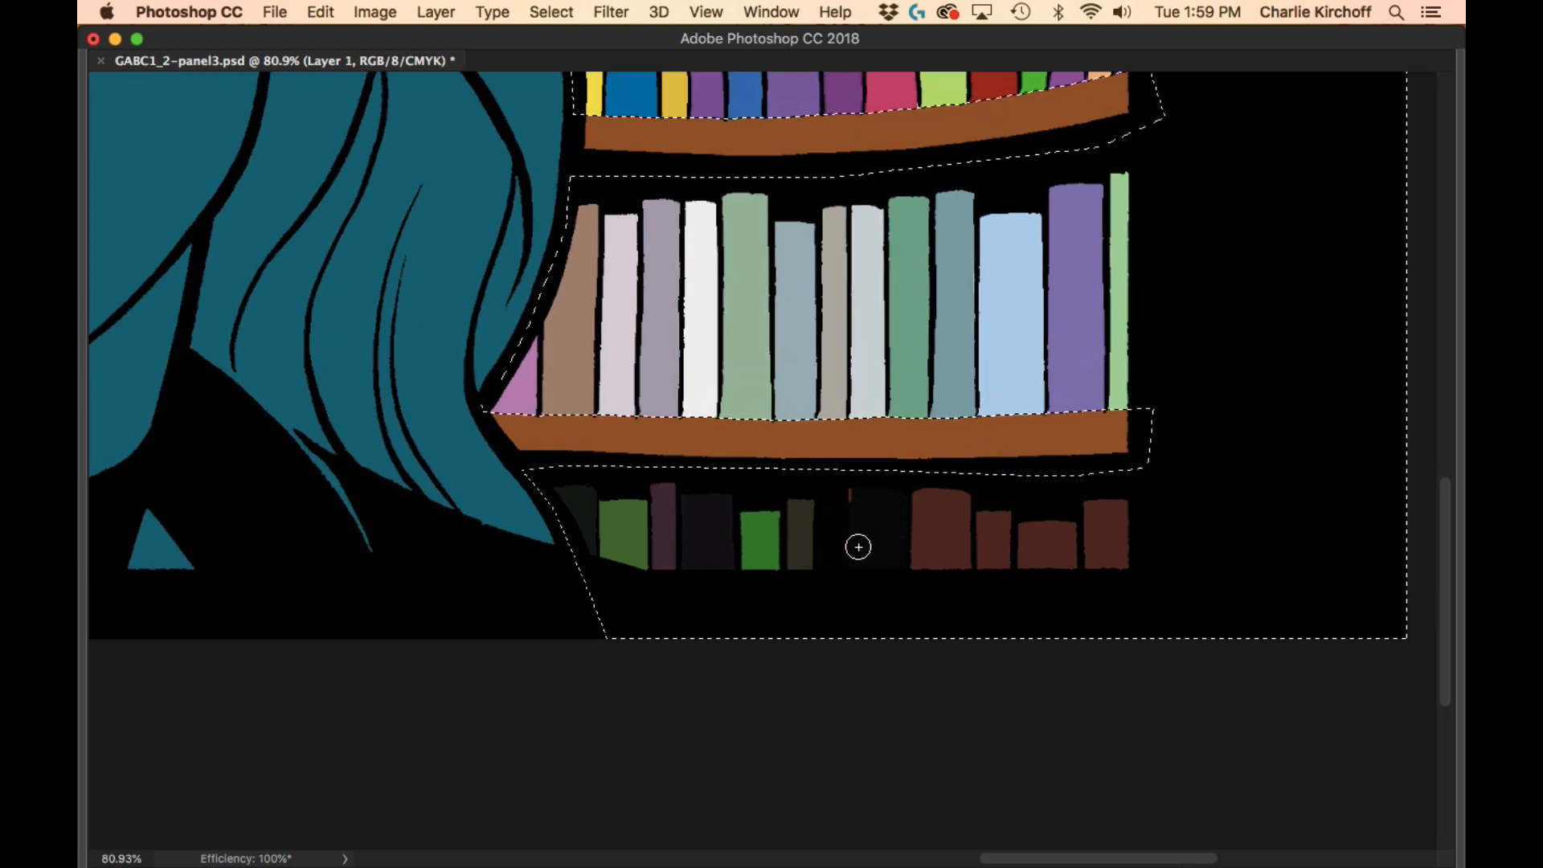
{"action": "mouse_move", "coordinate": [957, 565]}
{"action": "left_mouse_down"}
{"action": "mouse_move", "coordinate": [957, 499]}
{"action": "mouse_move", "coordinate": [932, 557]}
{"action": "mouse_move", "coordinate": [919, 516]}
{"action": "mouse_move", "coordinate": [928, 574]}
{"action": "mouse_move", "coordinate": [1002, 571]}
{"action": "mouse_move", "coordinate": [986, 512]}
{"action": "left_mouse_up"}
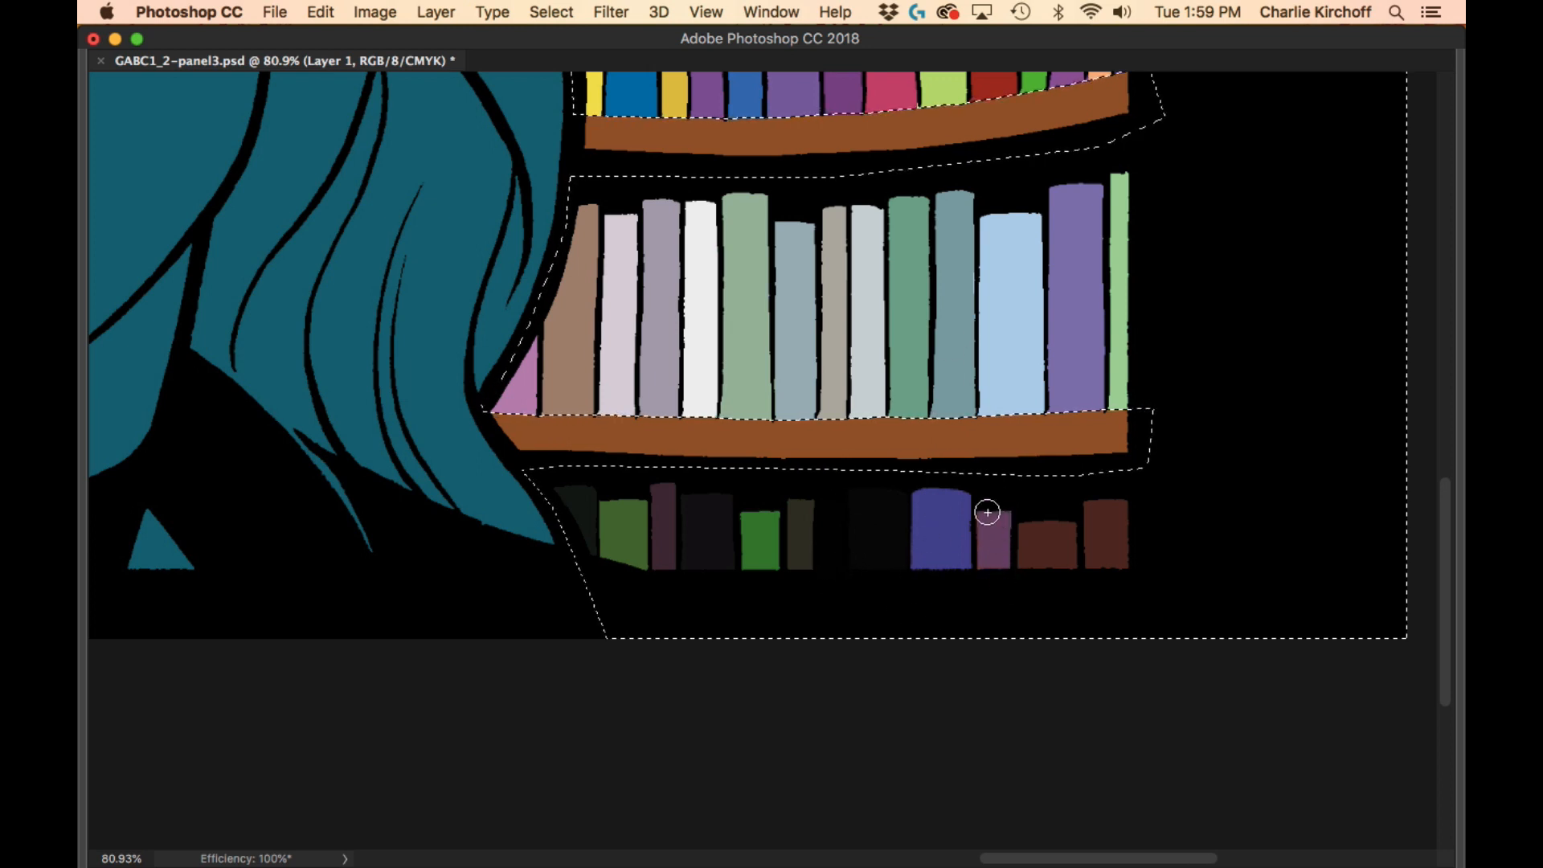
{"action": "scroll", "coordinate": [999, 568], "scroll_direction": "right", "scroll_amount": 5}
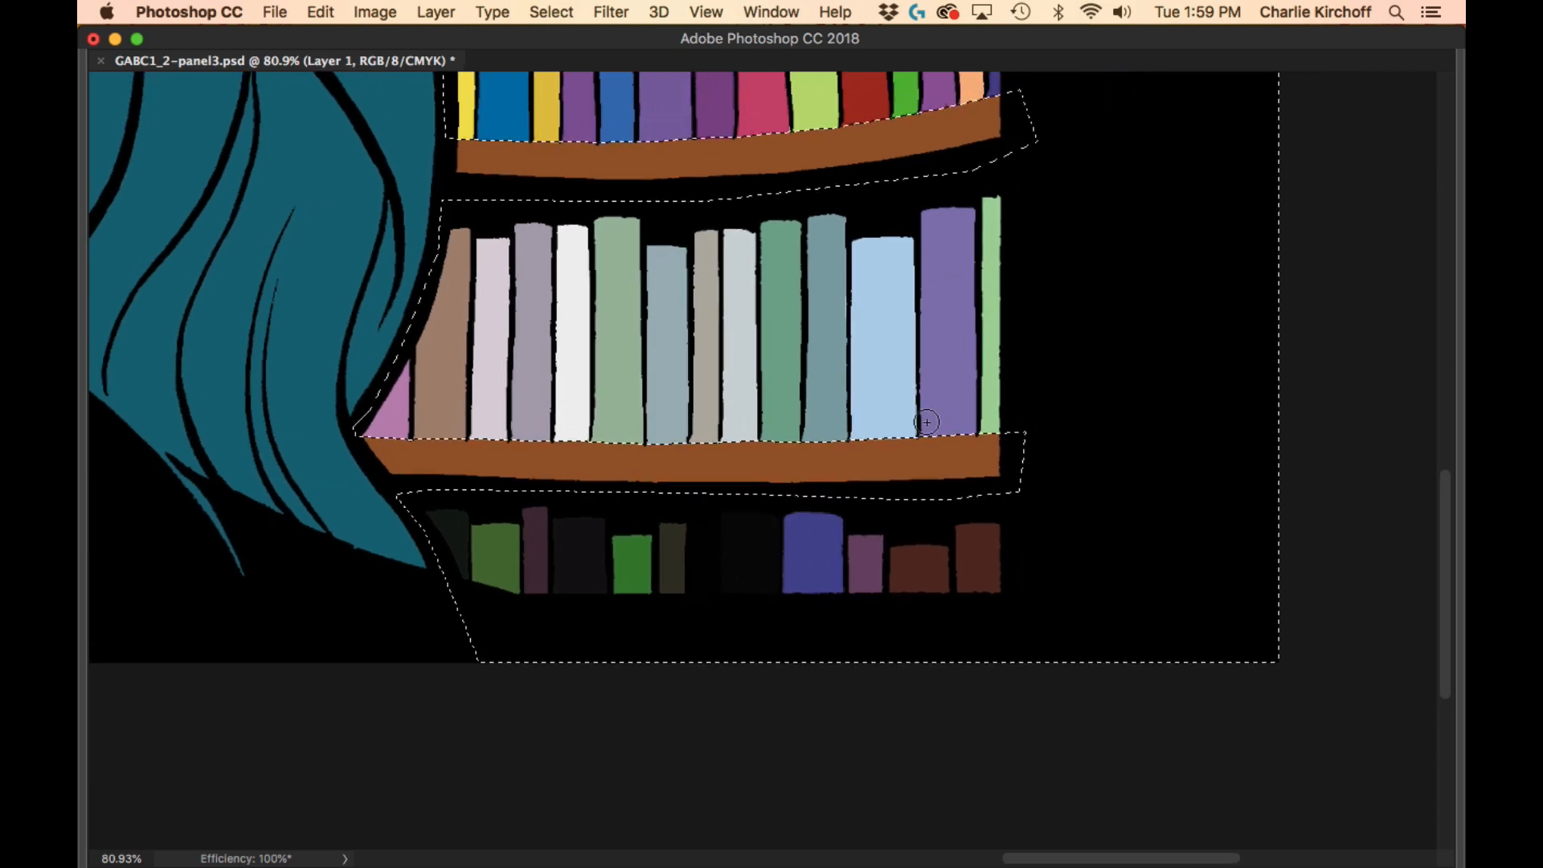
{"action": "mouse_move", "coordinate": [932, 578]}
{"action": "left_mouse_down"}
{"action": "mouse_move", "coordinate": [937, 592]}
{"action": "mouse_move", "coordinate": [913, 558]}
{"action": "mouse_move", "coordinate": [895, 589]}
{"action": "mouse_move", "coordinate": [921, 521]}
{"action": "left_mouse_up"}
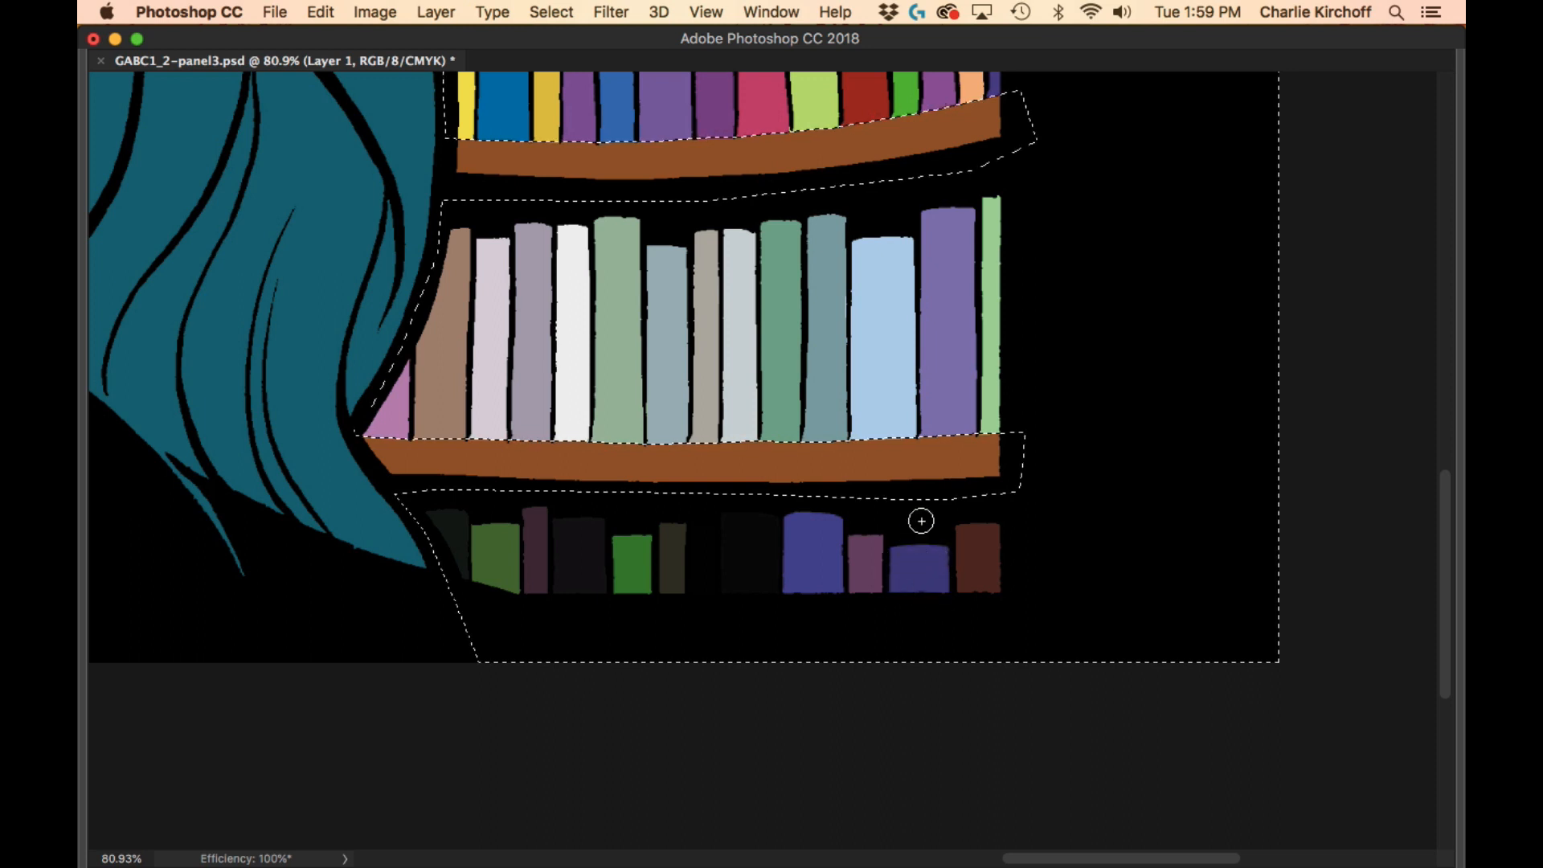
{"action": "mouse_move", "coordinate": [992, 578]}
{"action": "left_mouse_down"}
{"action": "mouse_move", "coordinate": [974, 526]}
{"action": "mouse_move", "coordinate": [967, 568]}
{"action": "mouse_move", "coordinate": [957, 541]}
{"action": "mouse_move", "coordinate": [964, 551]}
{"action": "left_mouse_up"}
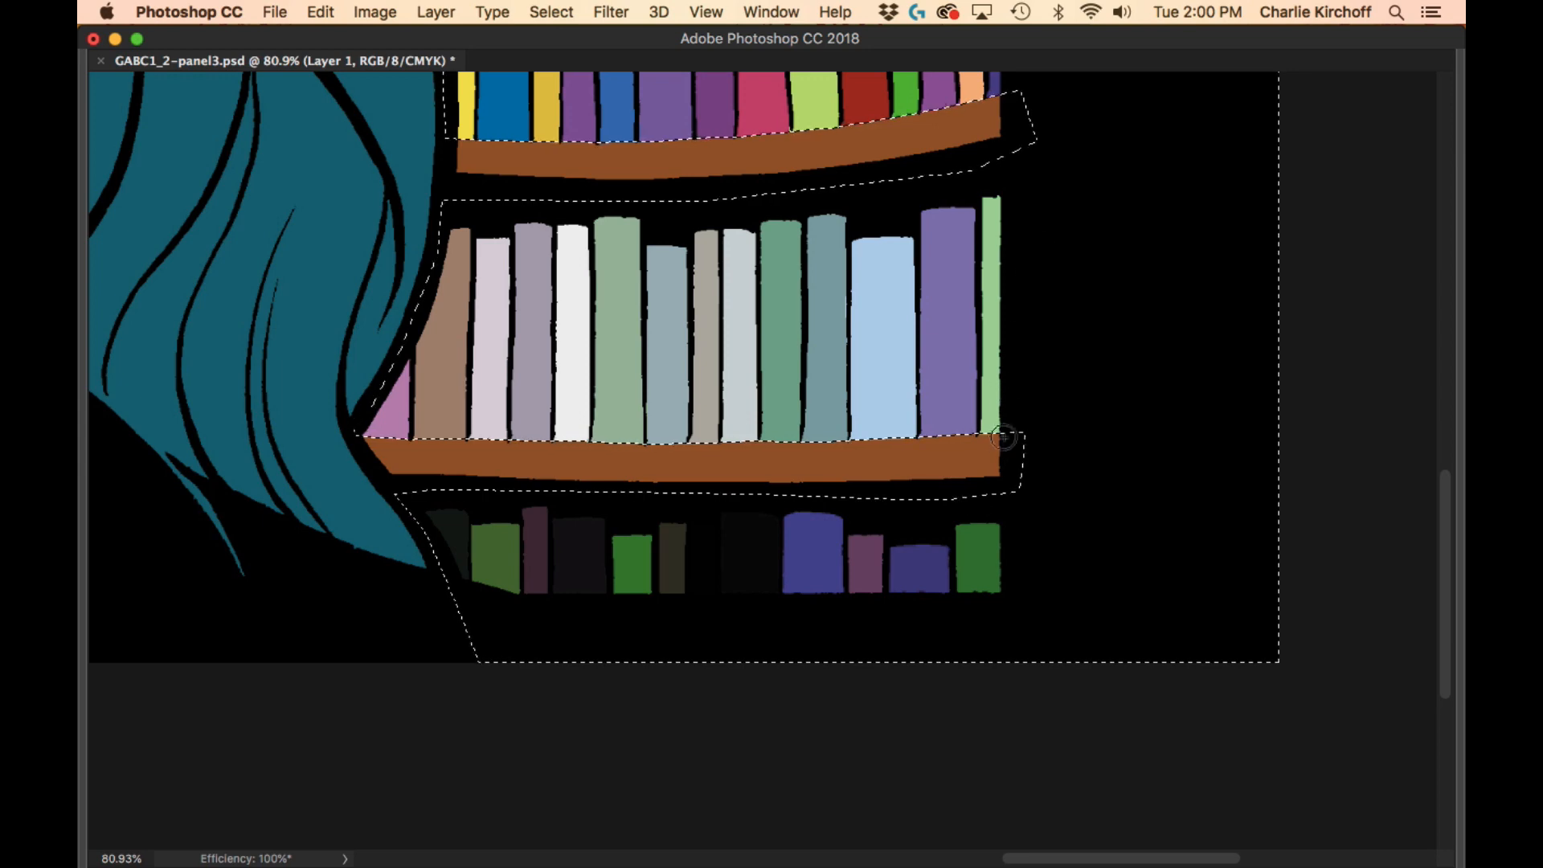
- Restore the panels and lower Layer 1's opacity to 38%
{"action": "left_click_drag", "start_coordinate": [984, 472], "coordinate": [923, 487]}
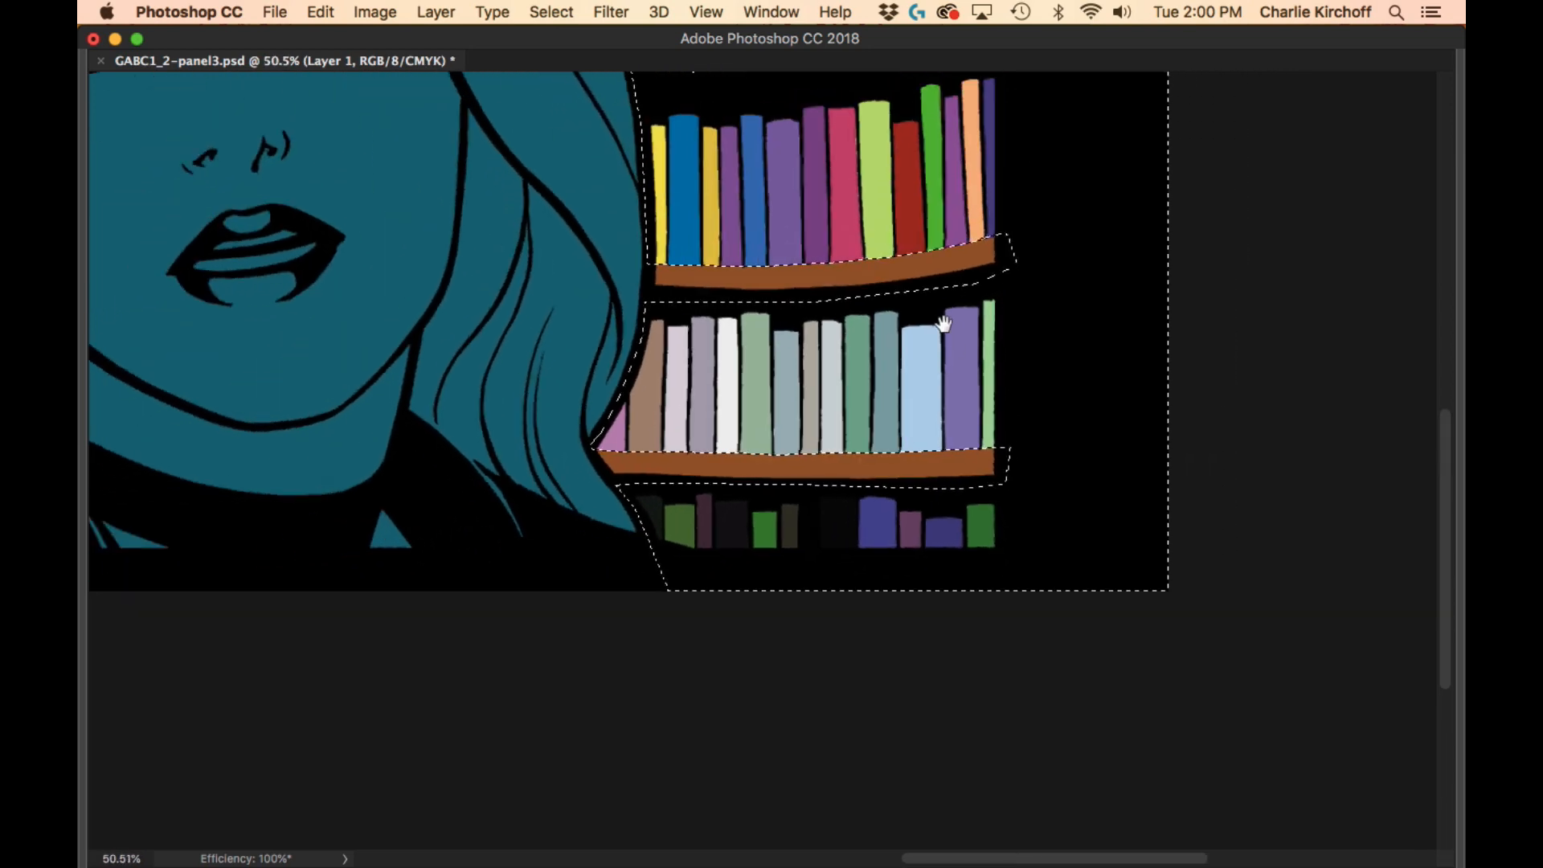
{"action": "left_click_drag", "start_coordinate": [946, 344], "coordinate": [935, 458]}
{"action": "left_click_drag", "start_coordinate": [944, 543], "coordinate": [934, 497]}
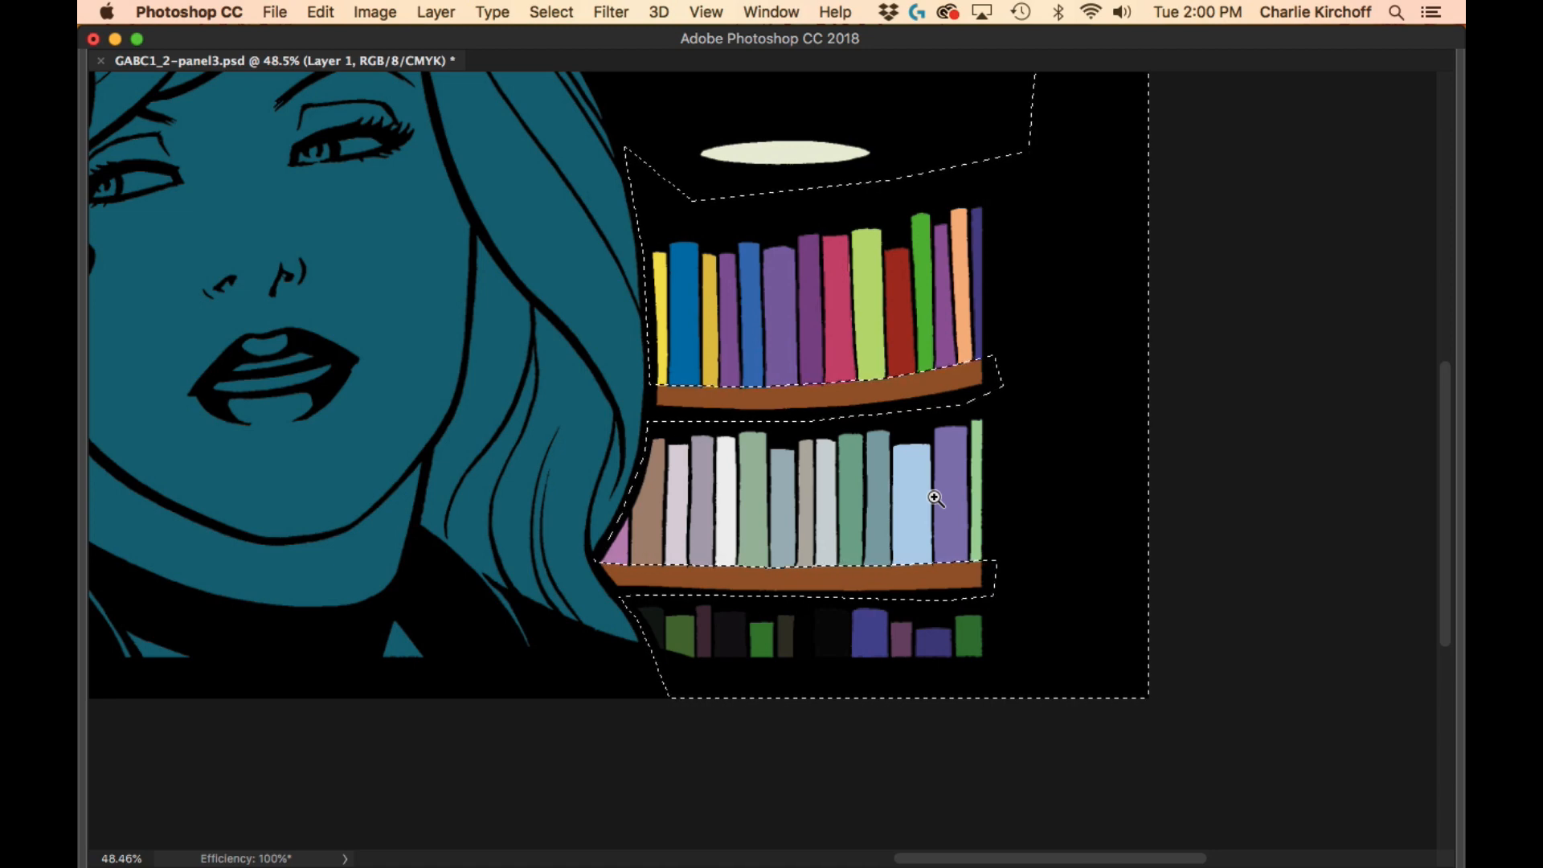
{"action": "key", "text": "Tab"}
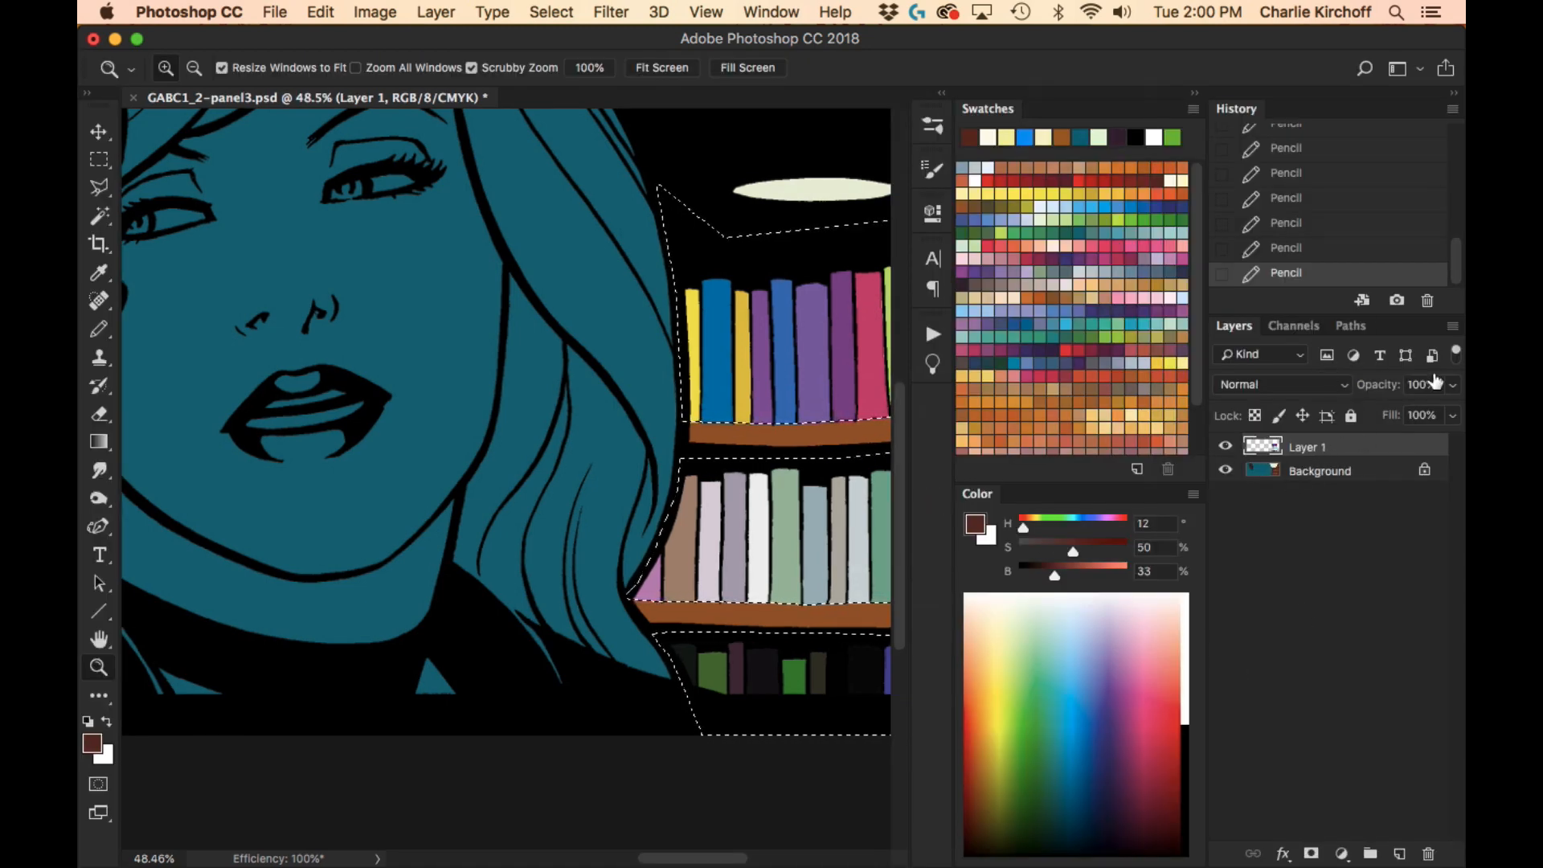
{"action": "left_click", "coordinate": [1452, 386]}
{"action": "left_click_drag", "start_coordinate": [1450, 416], "coordinate": [1391, 419]}
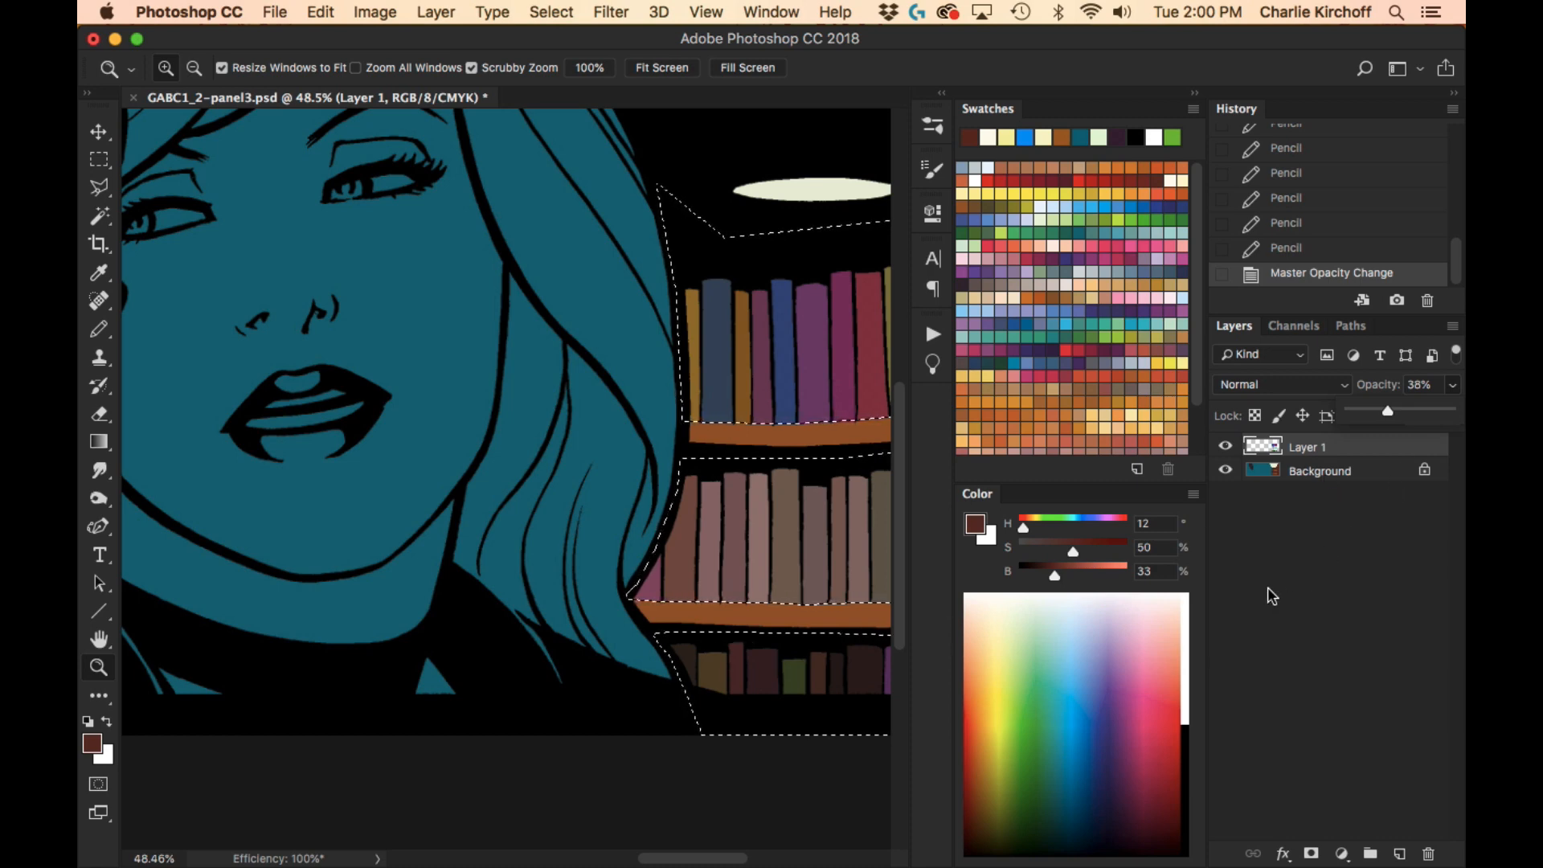
- Try the Overlay blending mode on Layer 1 and preview the bookshelf with the panels hidden
{"action": "left_click", "coordinate": [1336, 391]}
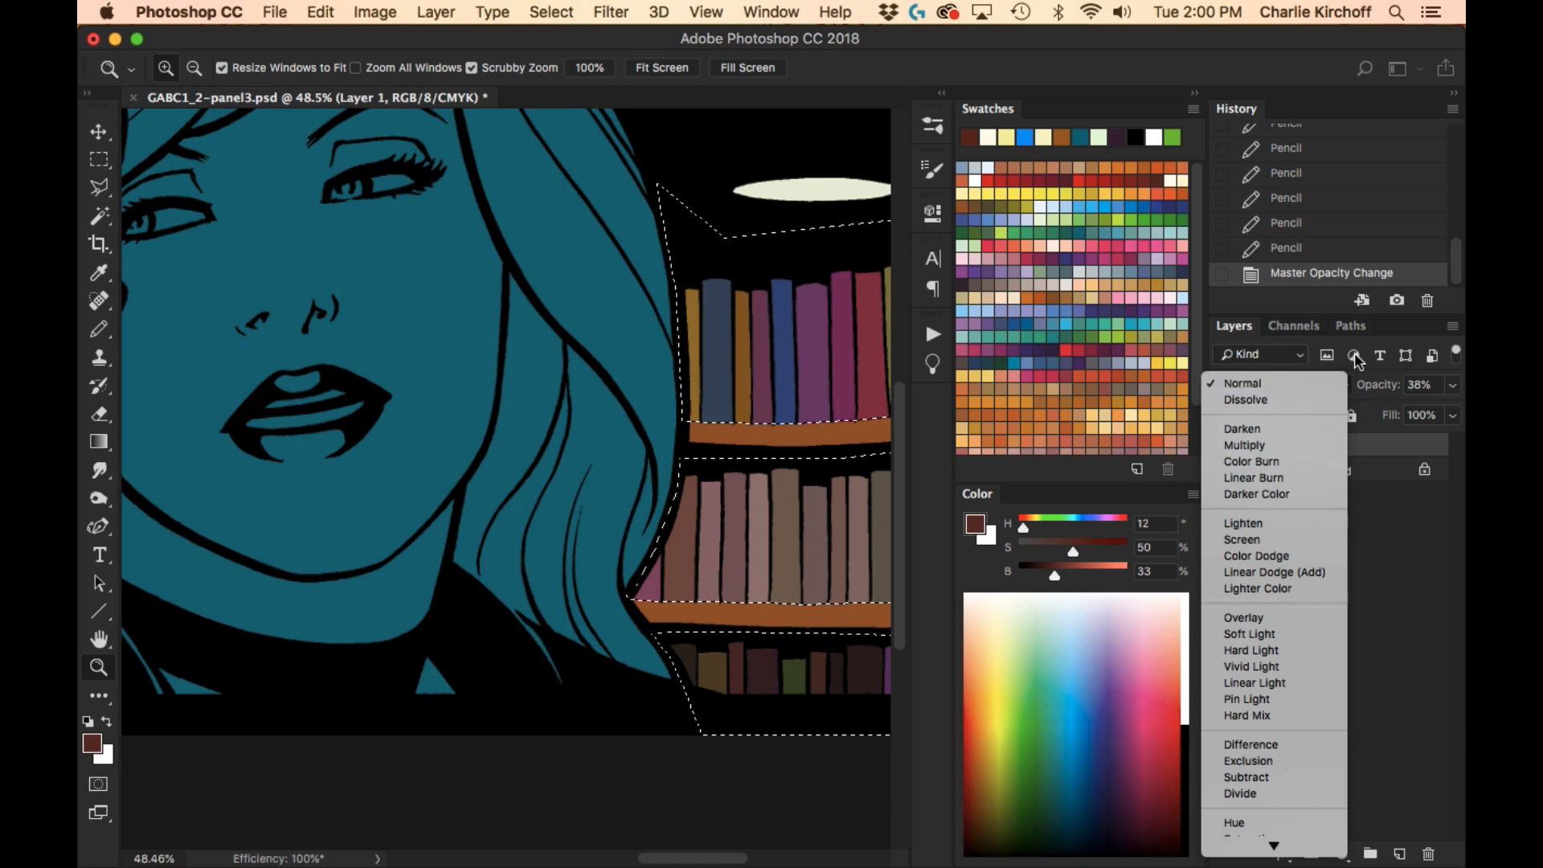
{"action": "left_click", "coordinate": [1262, 615]}
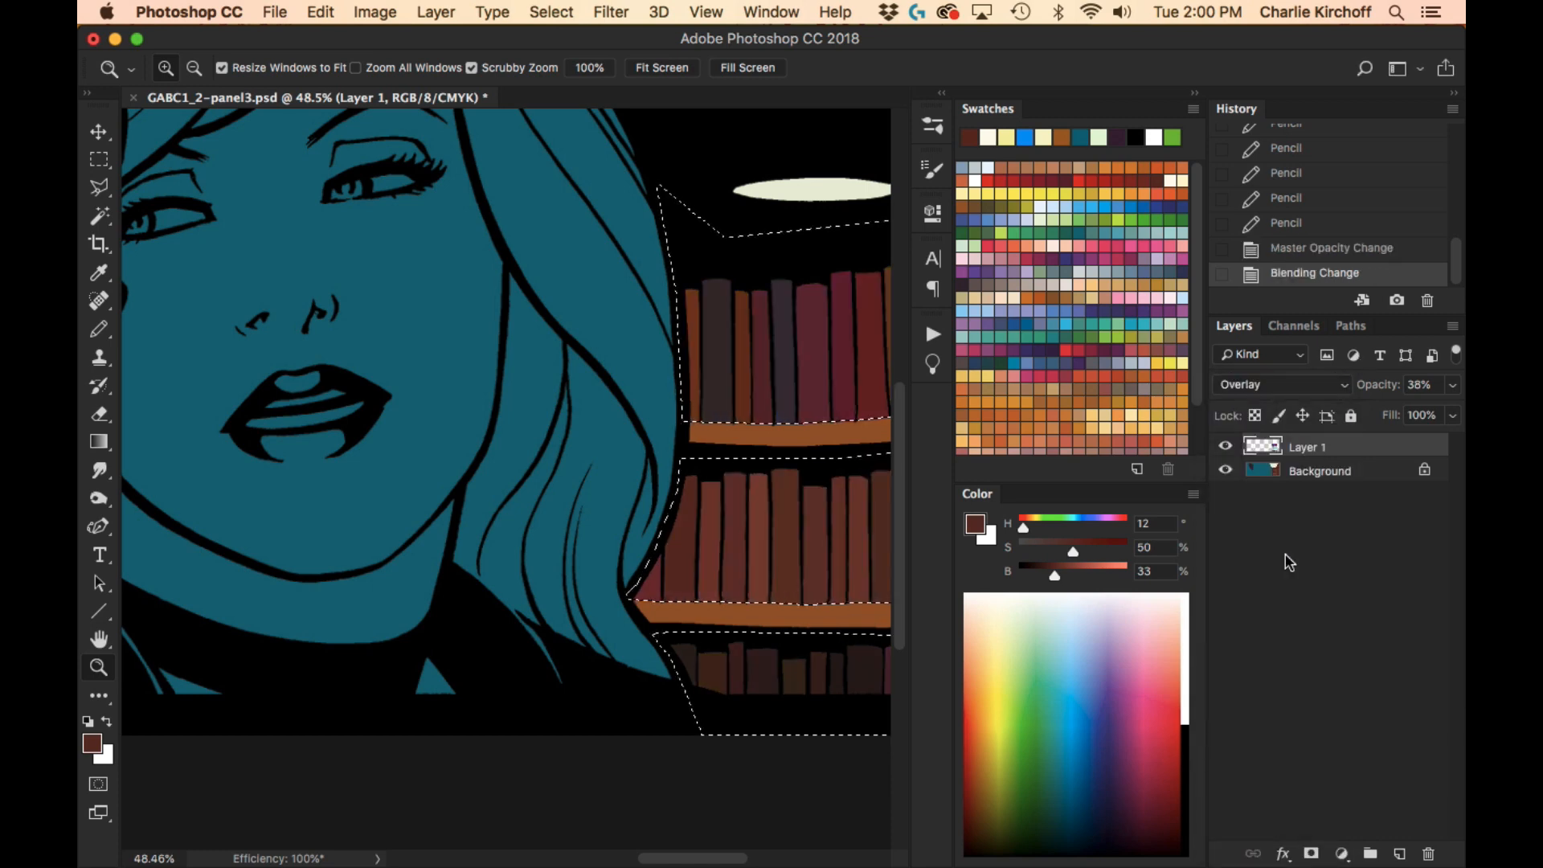
{"action": "key", "text": "Tab"}
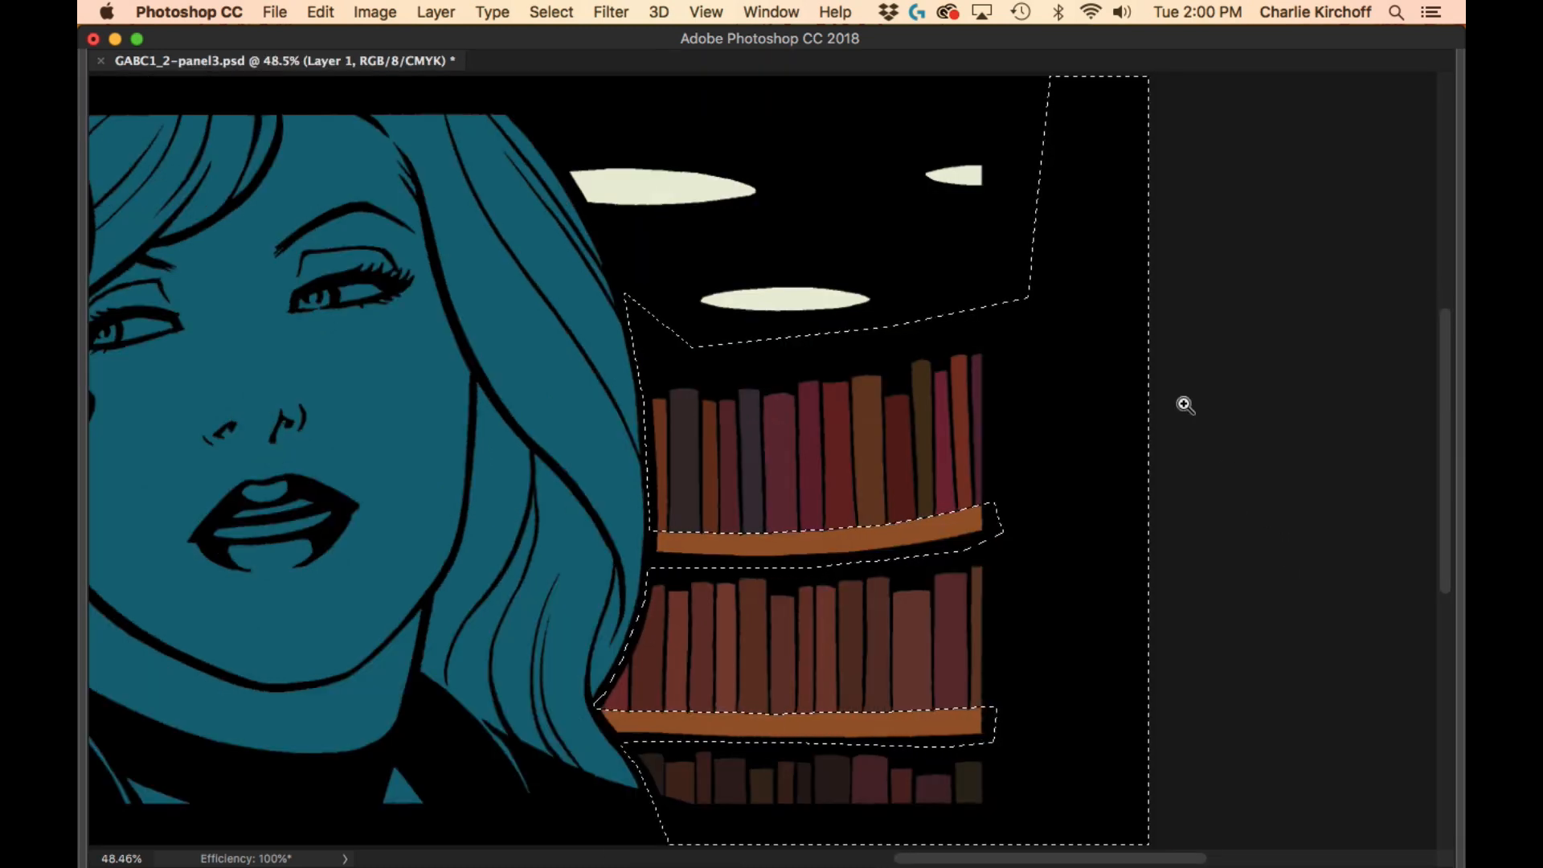
{"action": "key", "text": "Tab"}
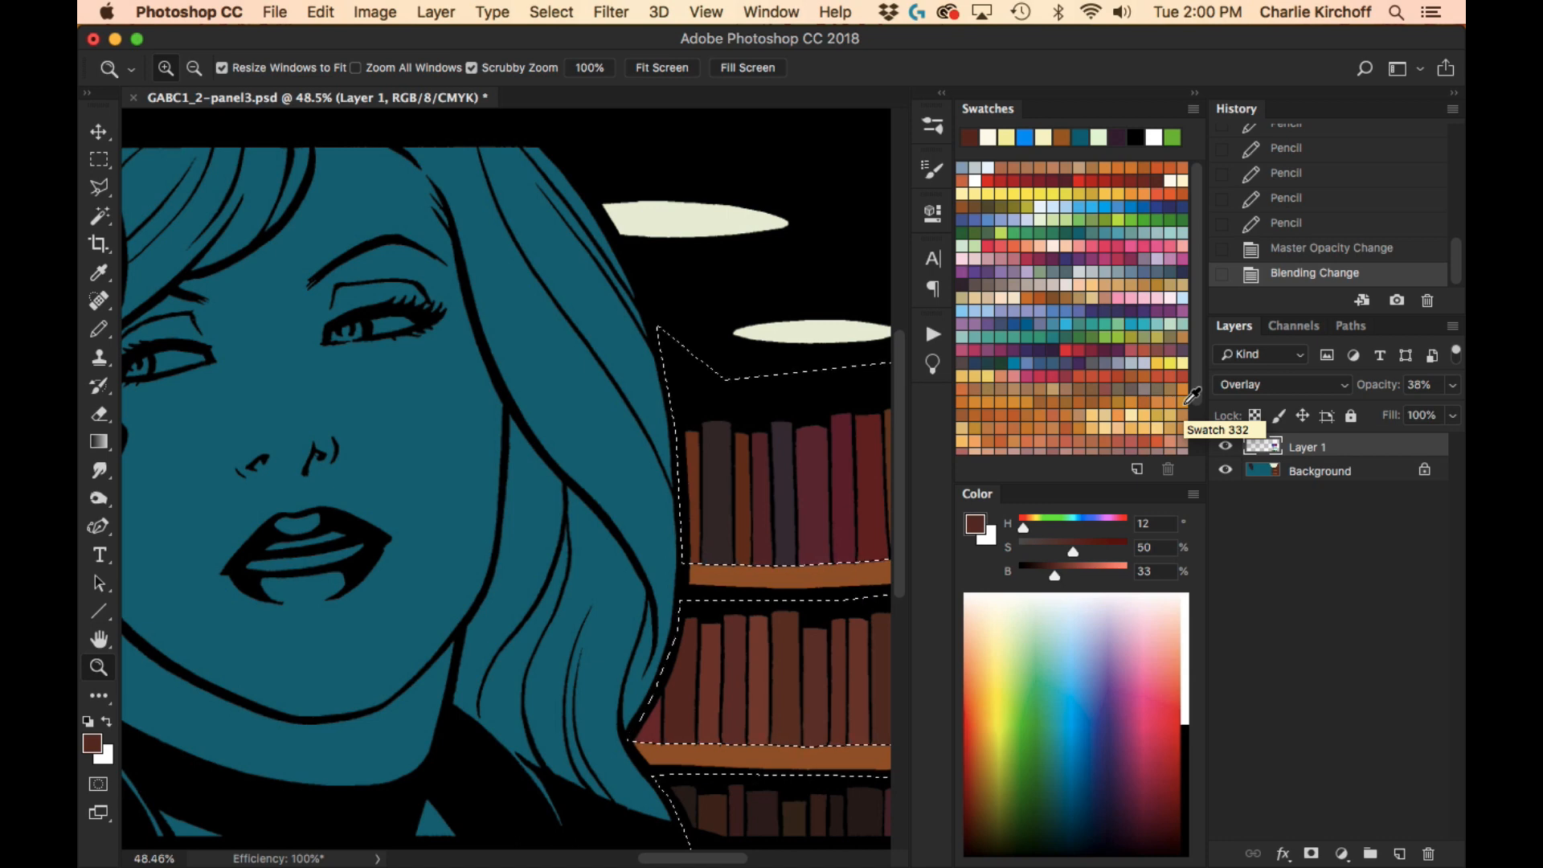
- Set Layer 1's blending mode to Color and review the books within the whole panel with the selection outline hidden
{"action": "left_click", "coordinate": [1336, 387]}
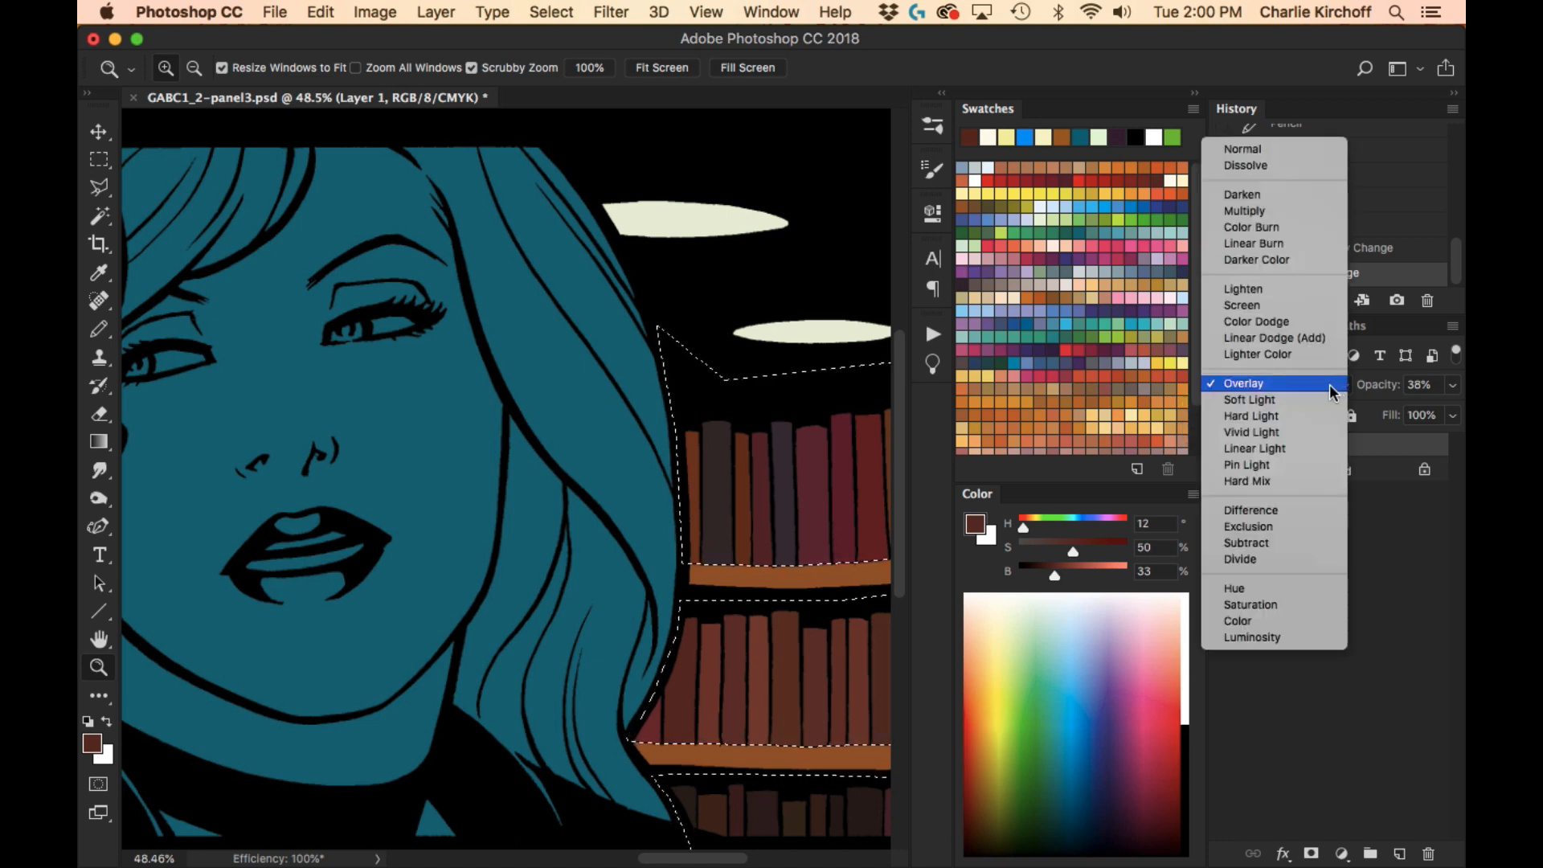
{"action": "left_click", "coordinate": [1253, 620]}
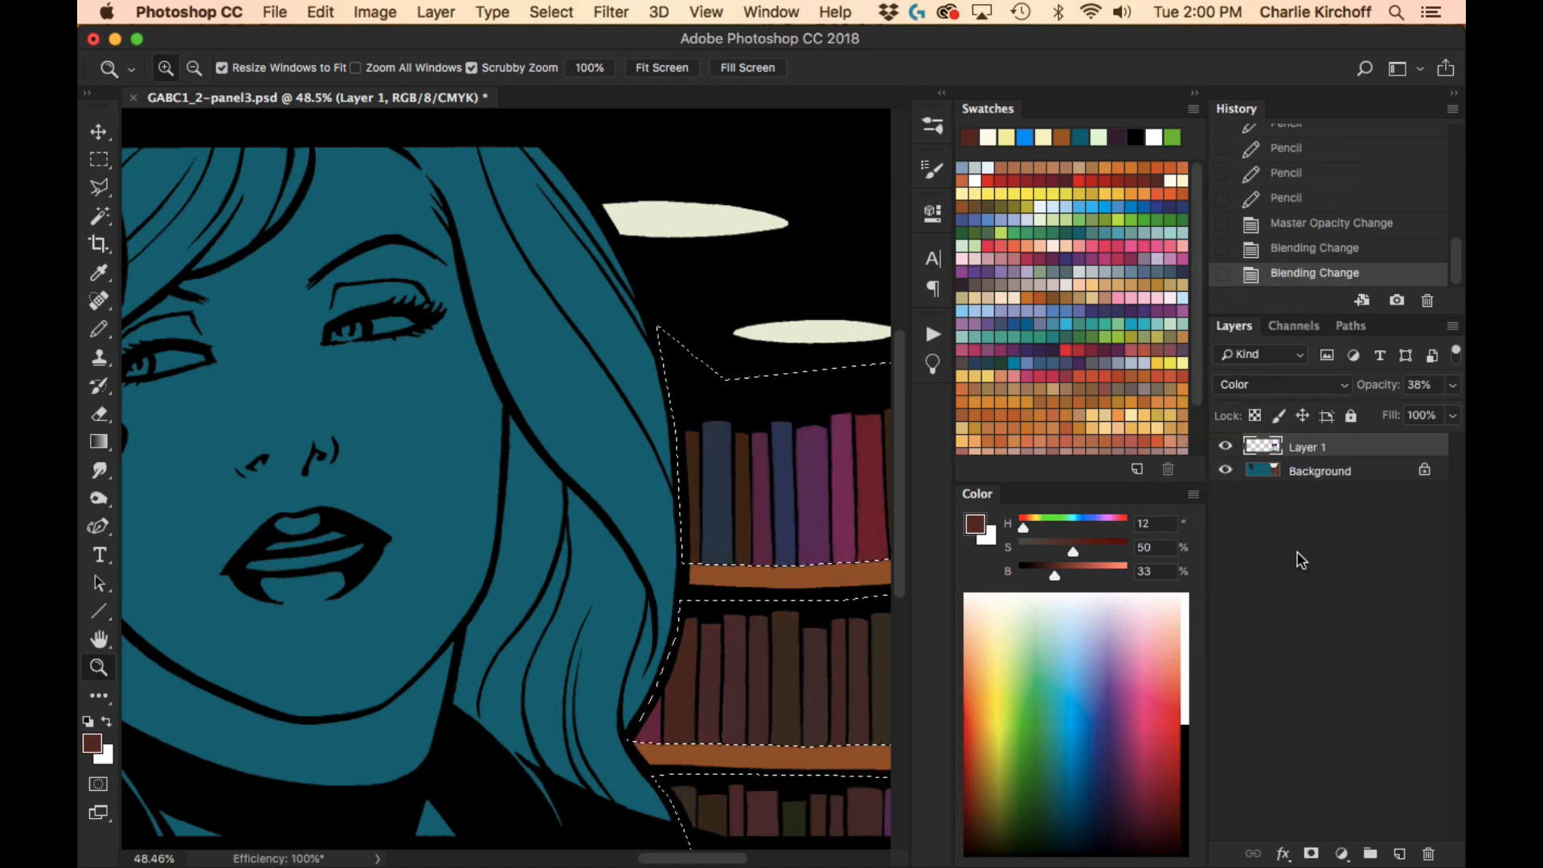
{"action": "key", "text": "super+h"}
{"action": "left_click_drag", "start_coordinate": [790, 669], "coordinate": [686, 587]}
{"action": "key", "text": "super+h"}
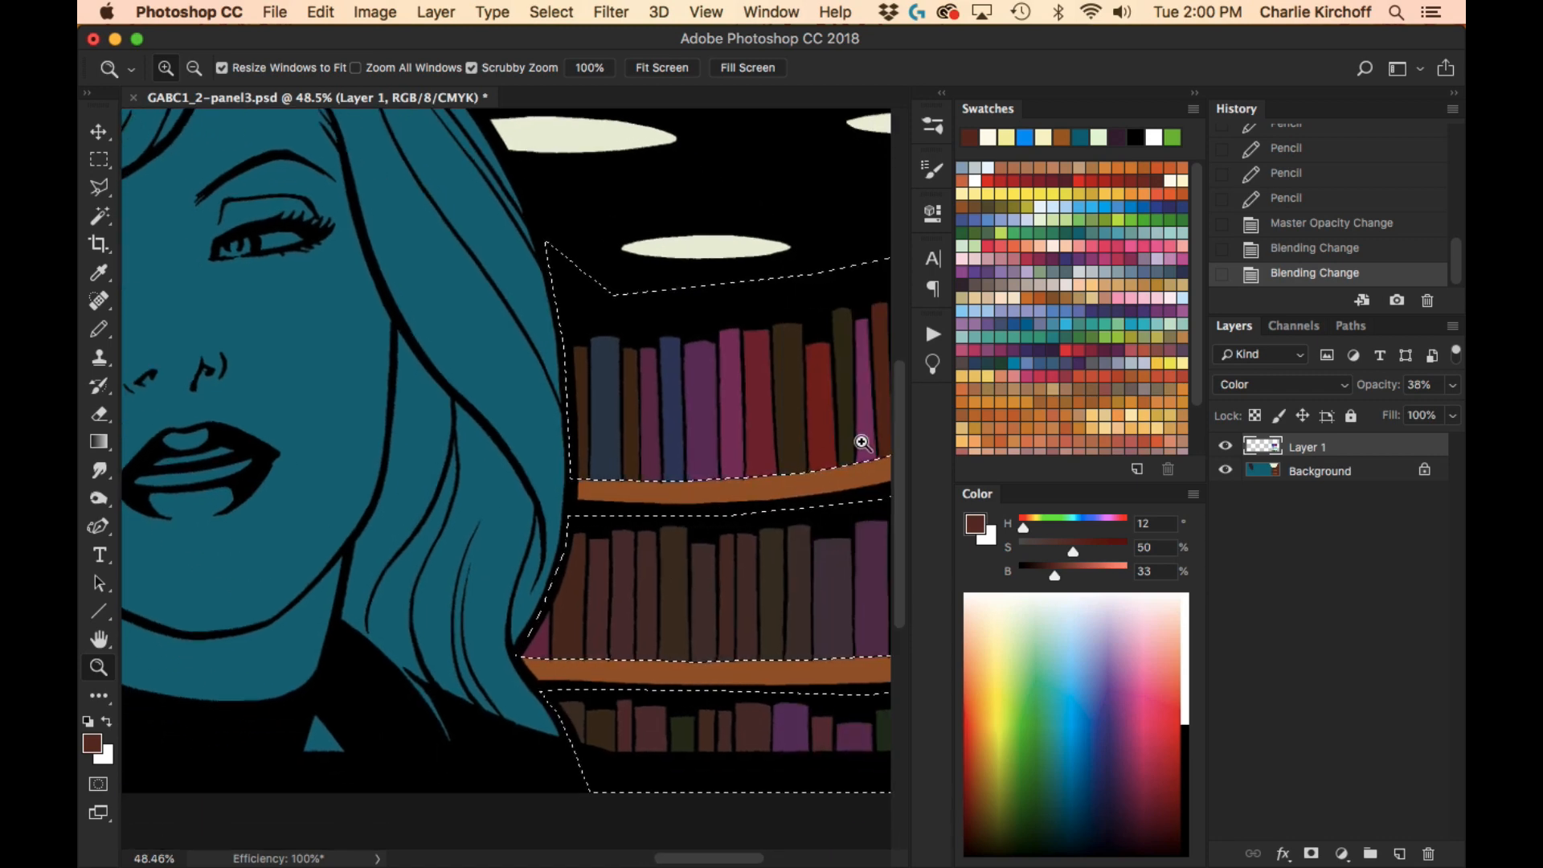
{"action": "scroll", "coordinate": [786, 605], "scroll_direction": "down", "scroll_amount": 6}
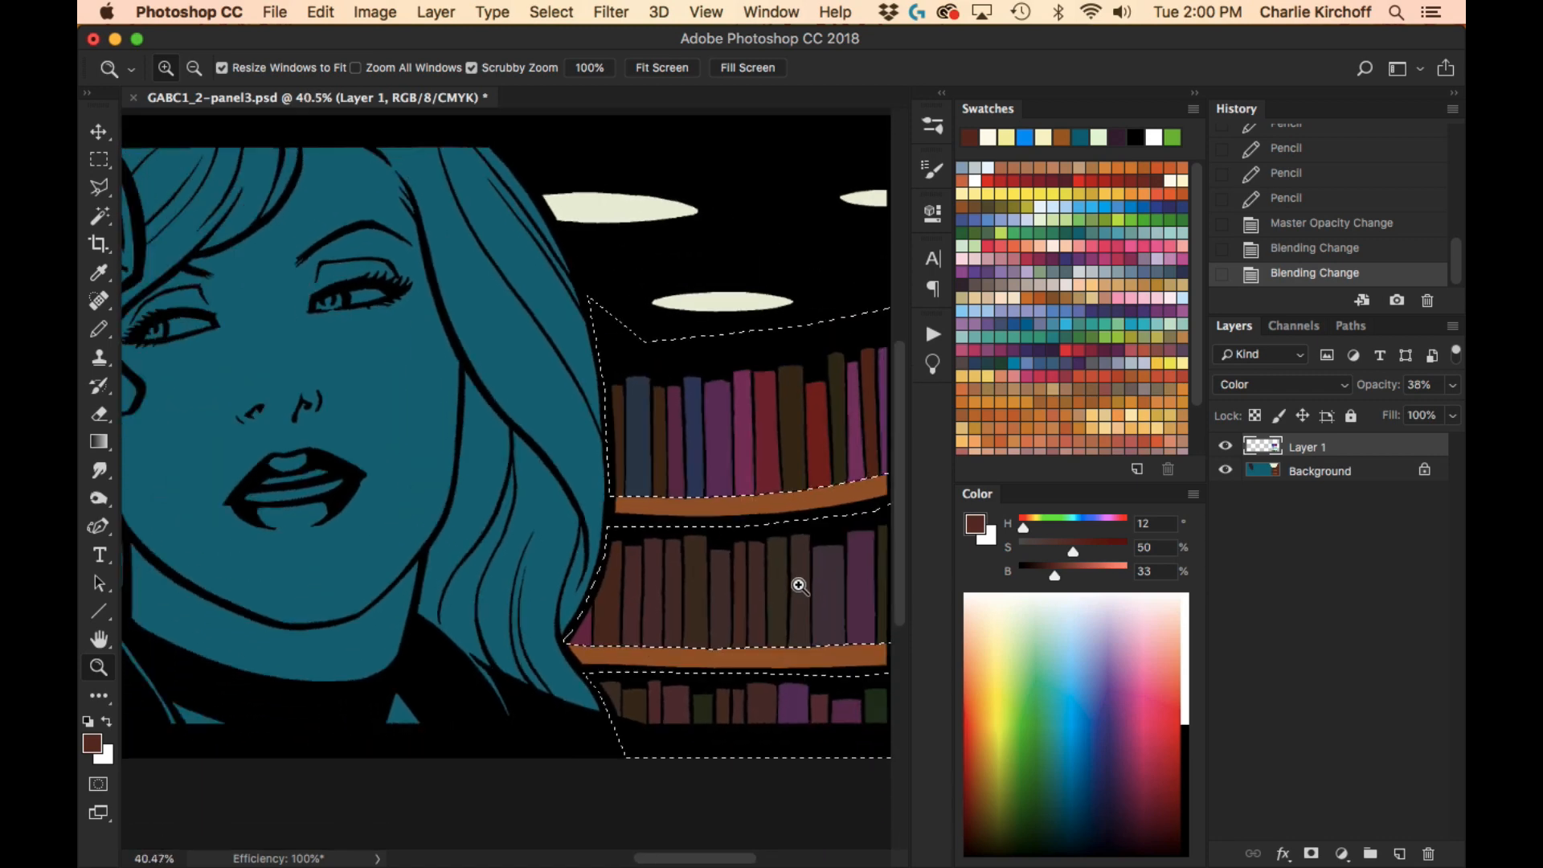
{"action": "left_click_drag", "start_coordinate": [797, 599], "coordinate": [737, 613]}
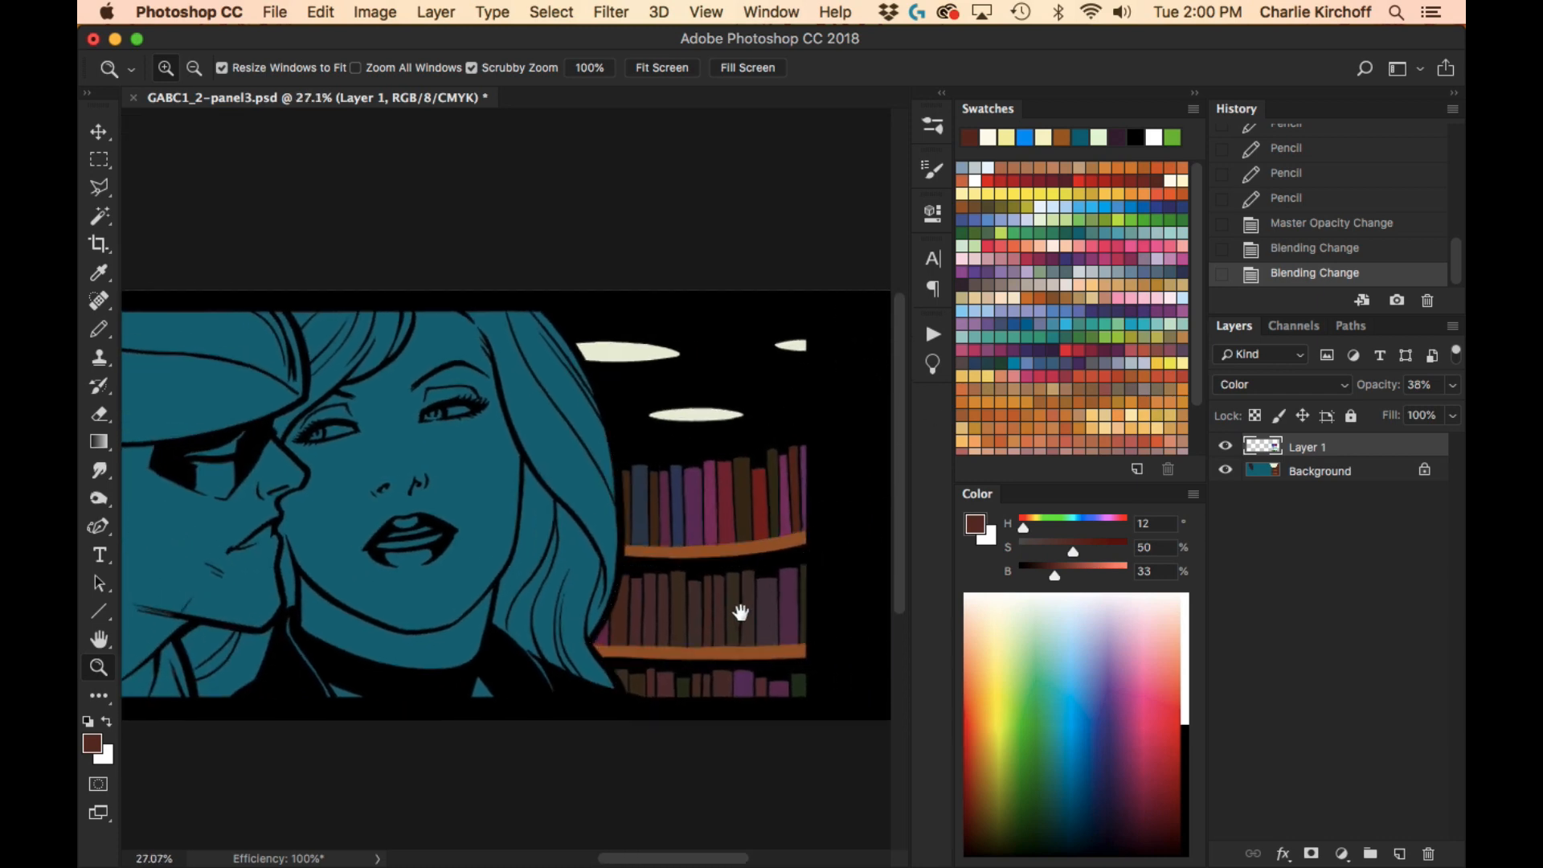